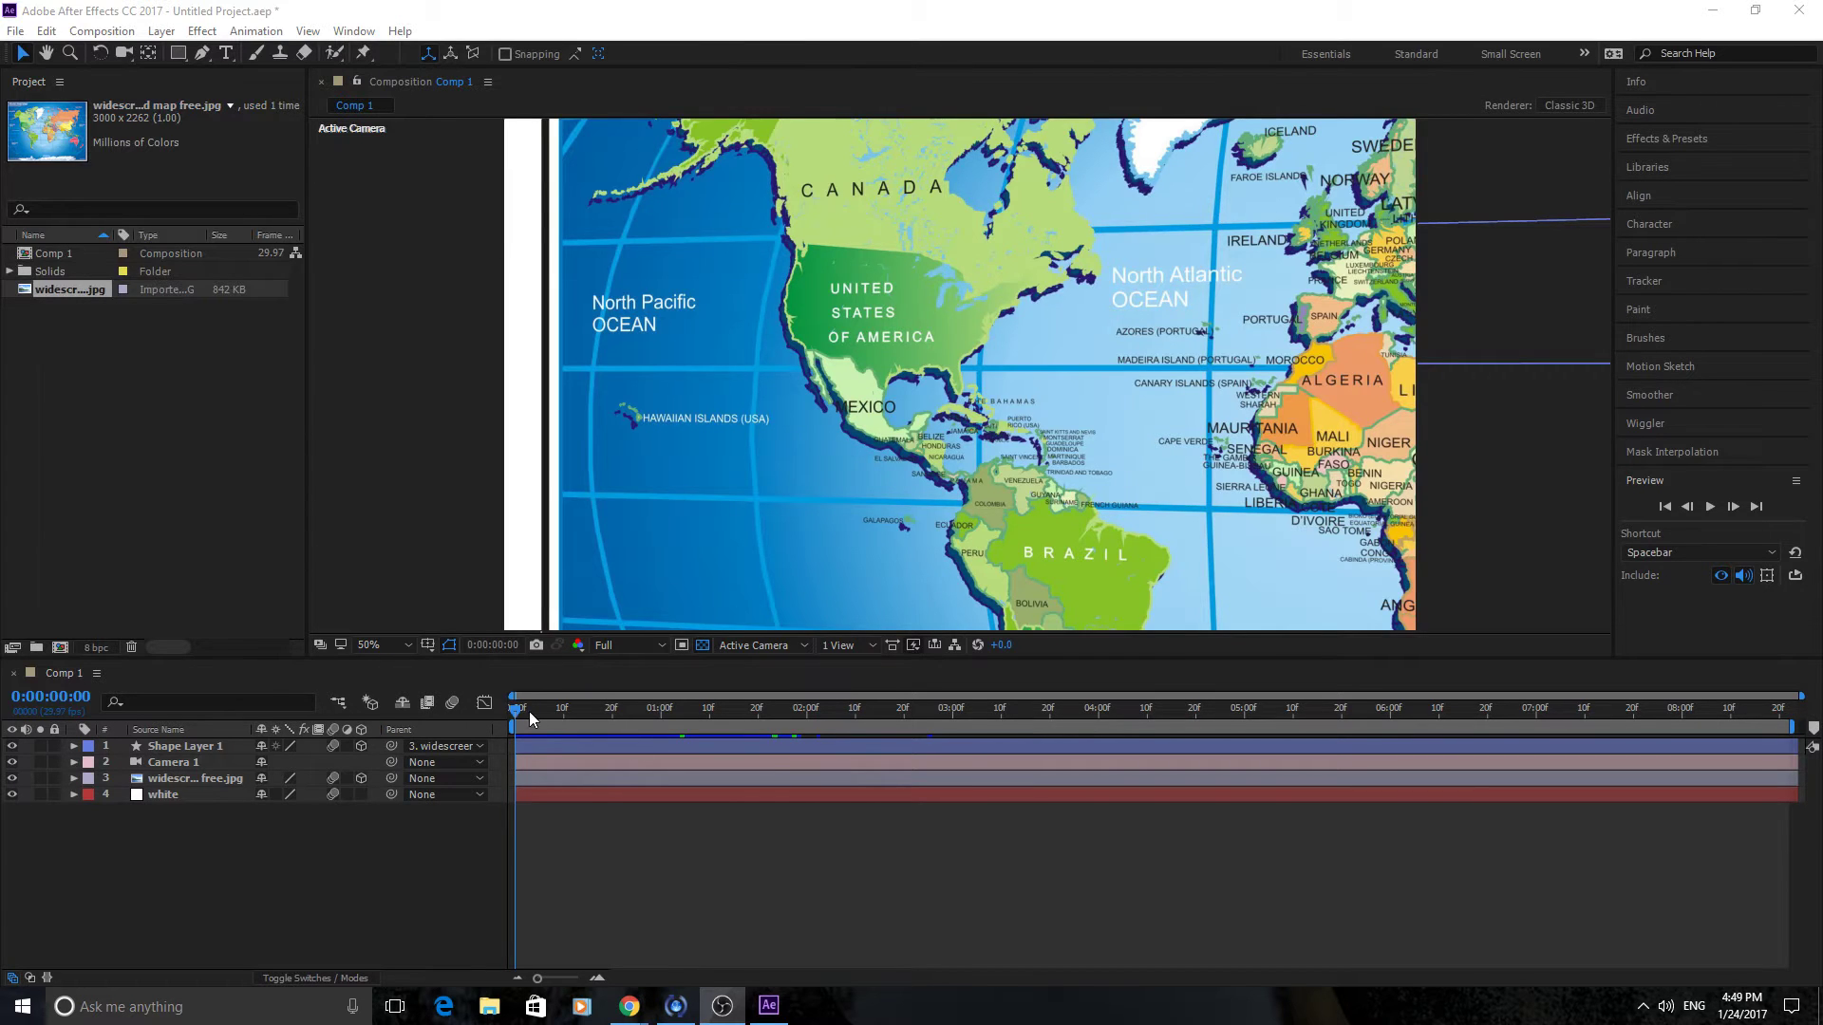
# Play a preview of the existing animation from its start.
pyautogui.moveTo(528, 710); pyautogui.dragTo(561, 710)
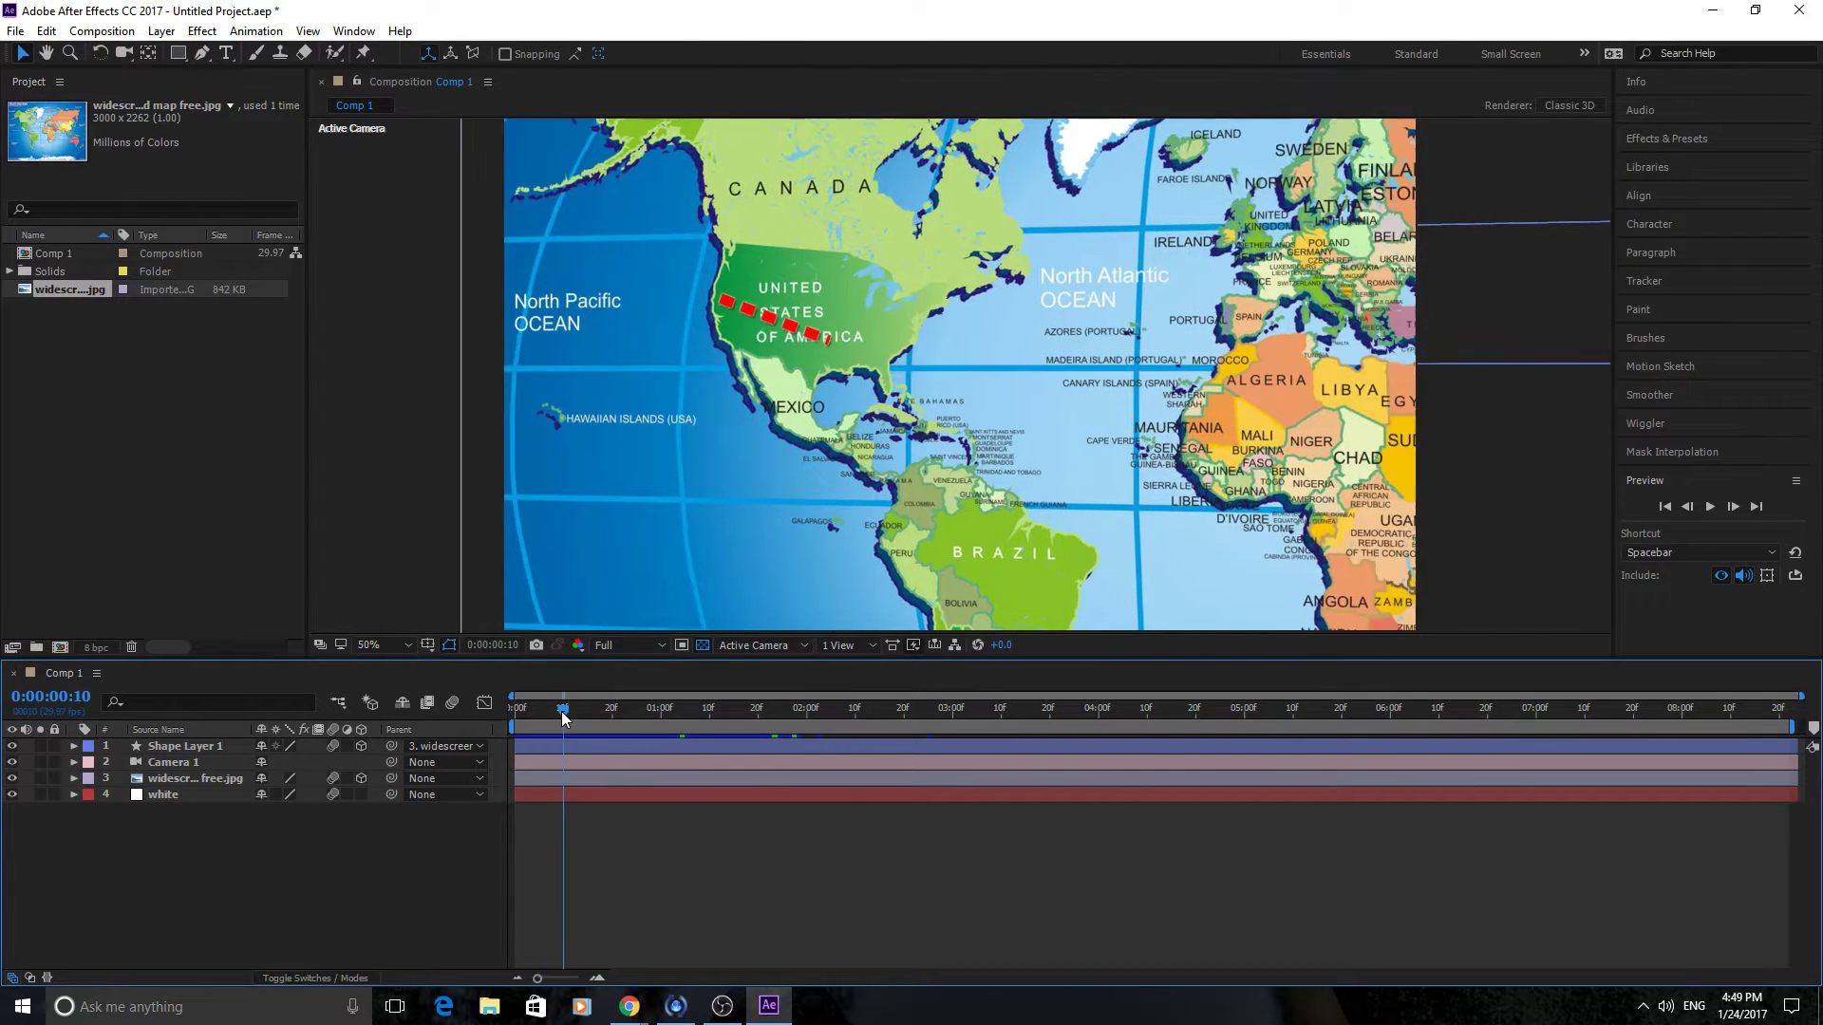
pyautogui.press('space')
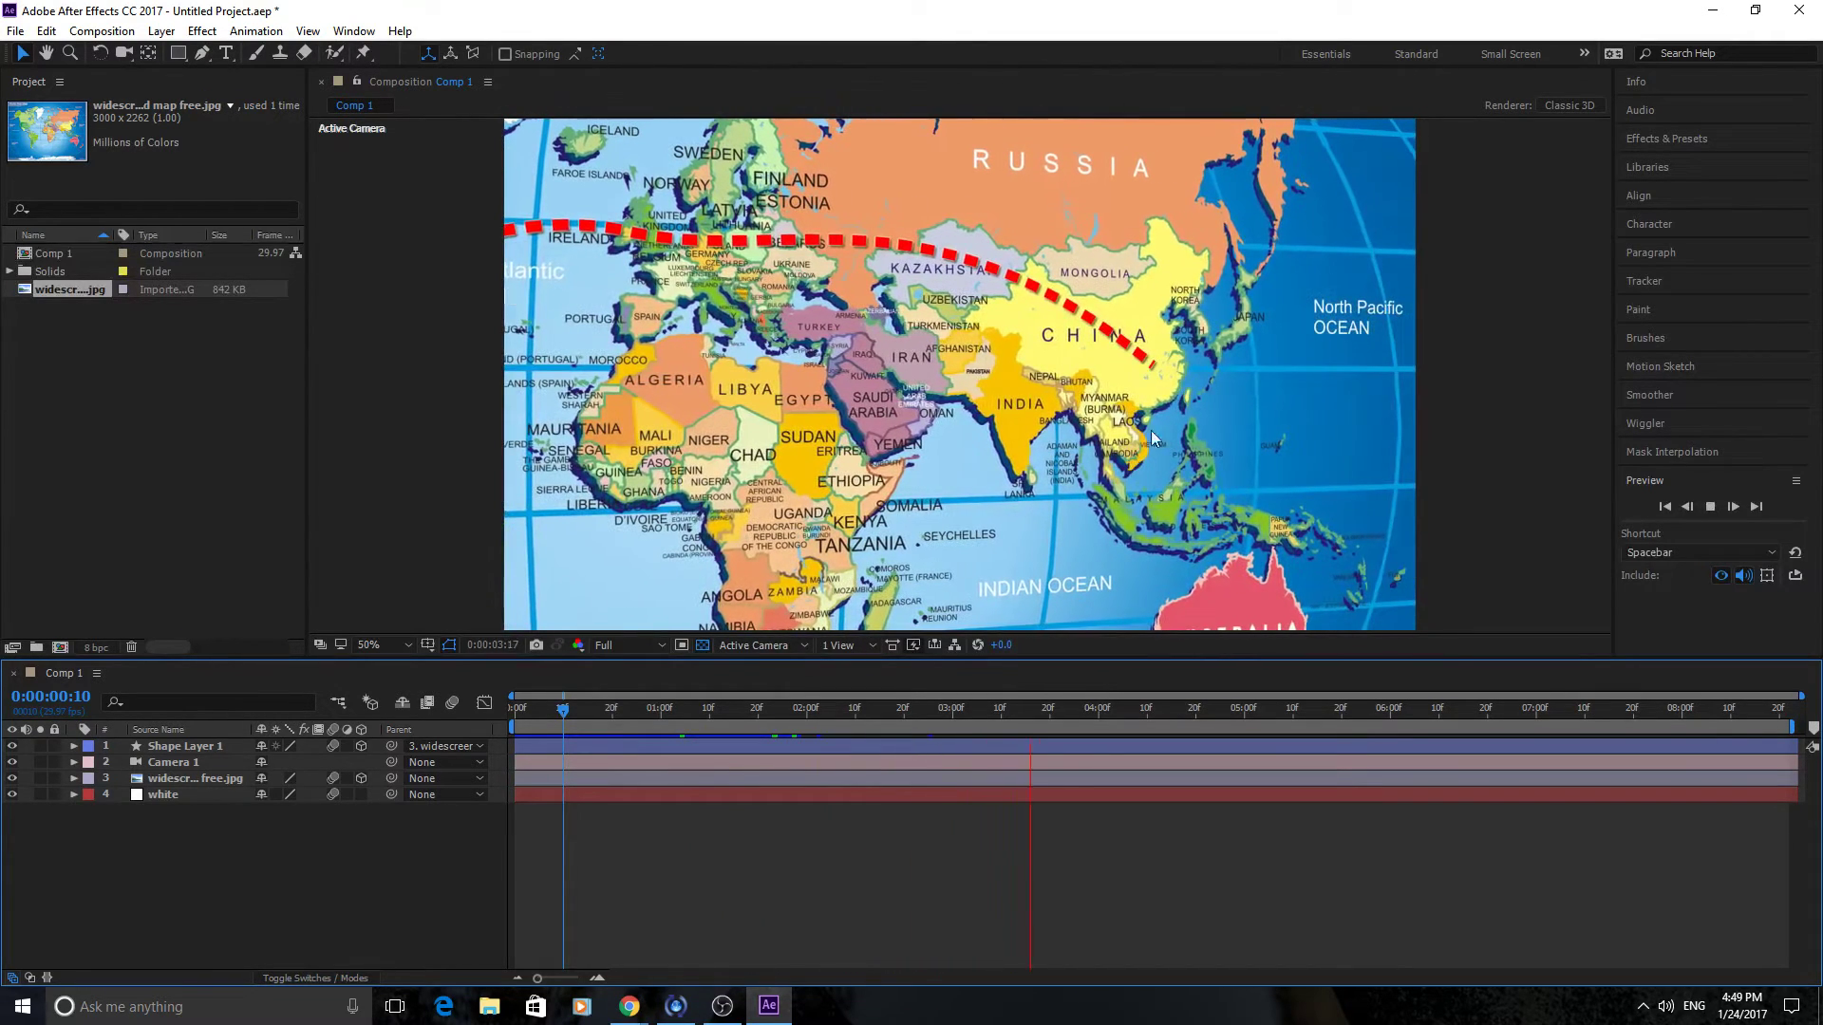
pyautogui.press('space')
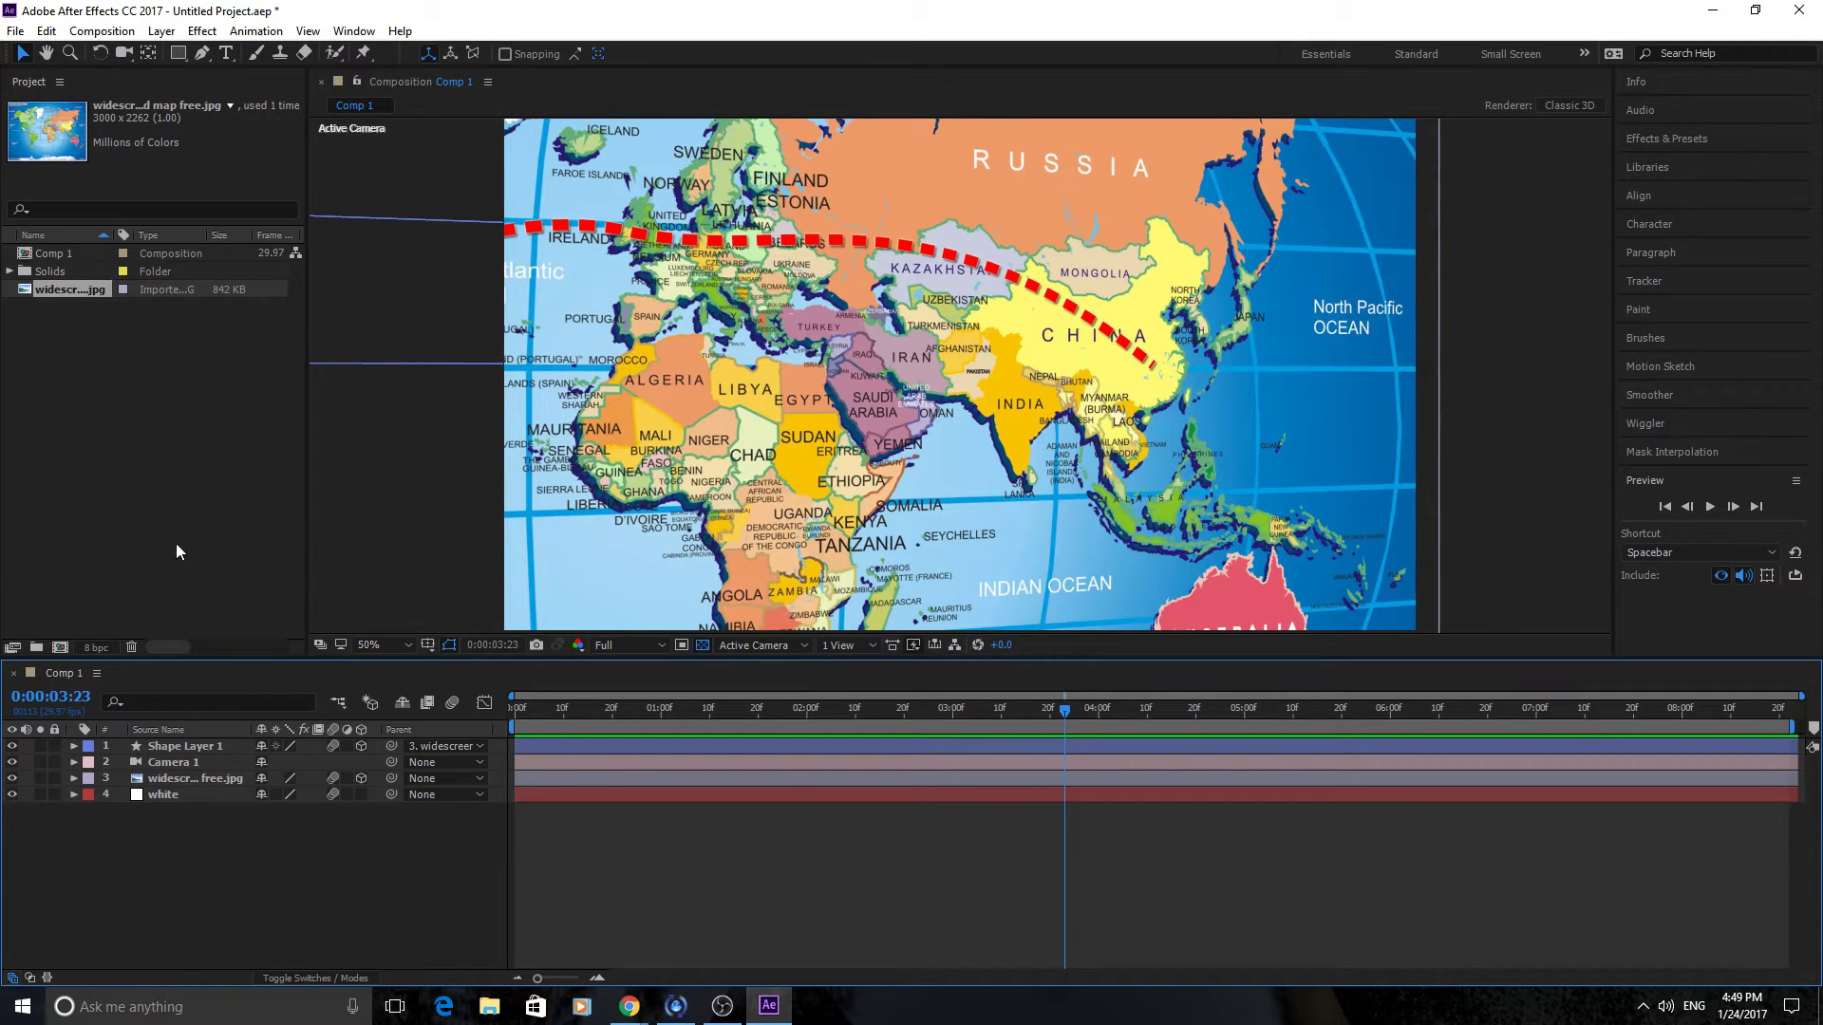
# Delete the Camera 1 and Shape Layer 1 (red path) layers, then deselect all.
pyautogui.click(181, 794)
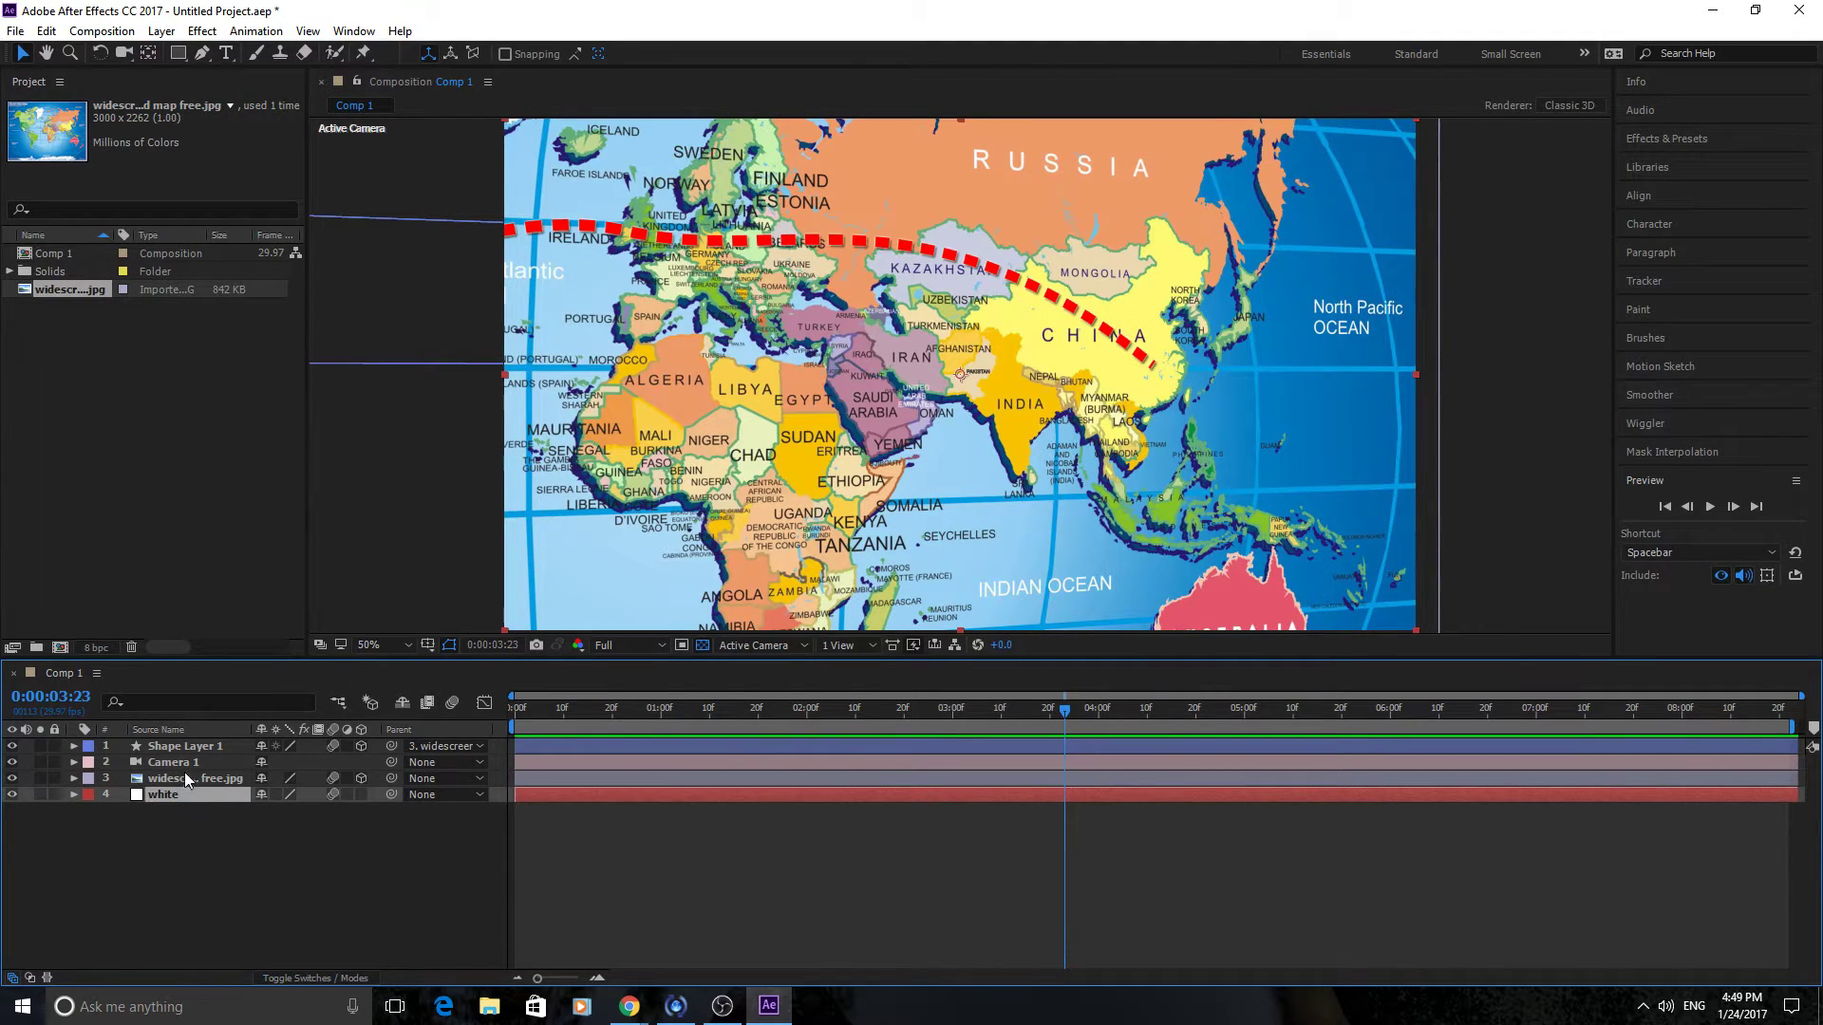
pyautogui.click(184, 772)
pyautogui.click(186, 765)
pyautogui.press('Delete')
pyautogui.click(186, 756)
pyautogui.click(186, 749)
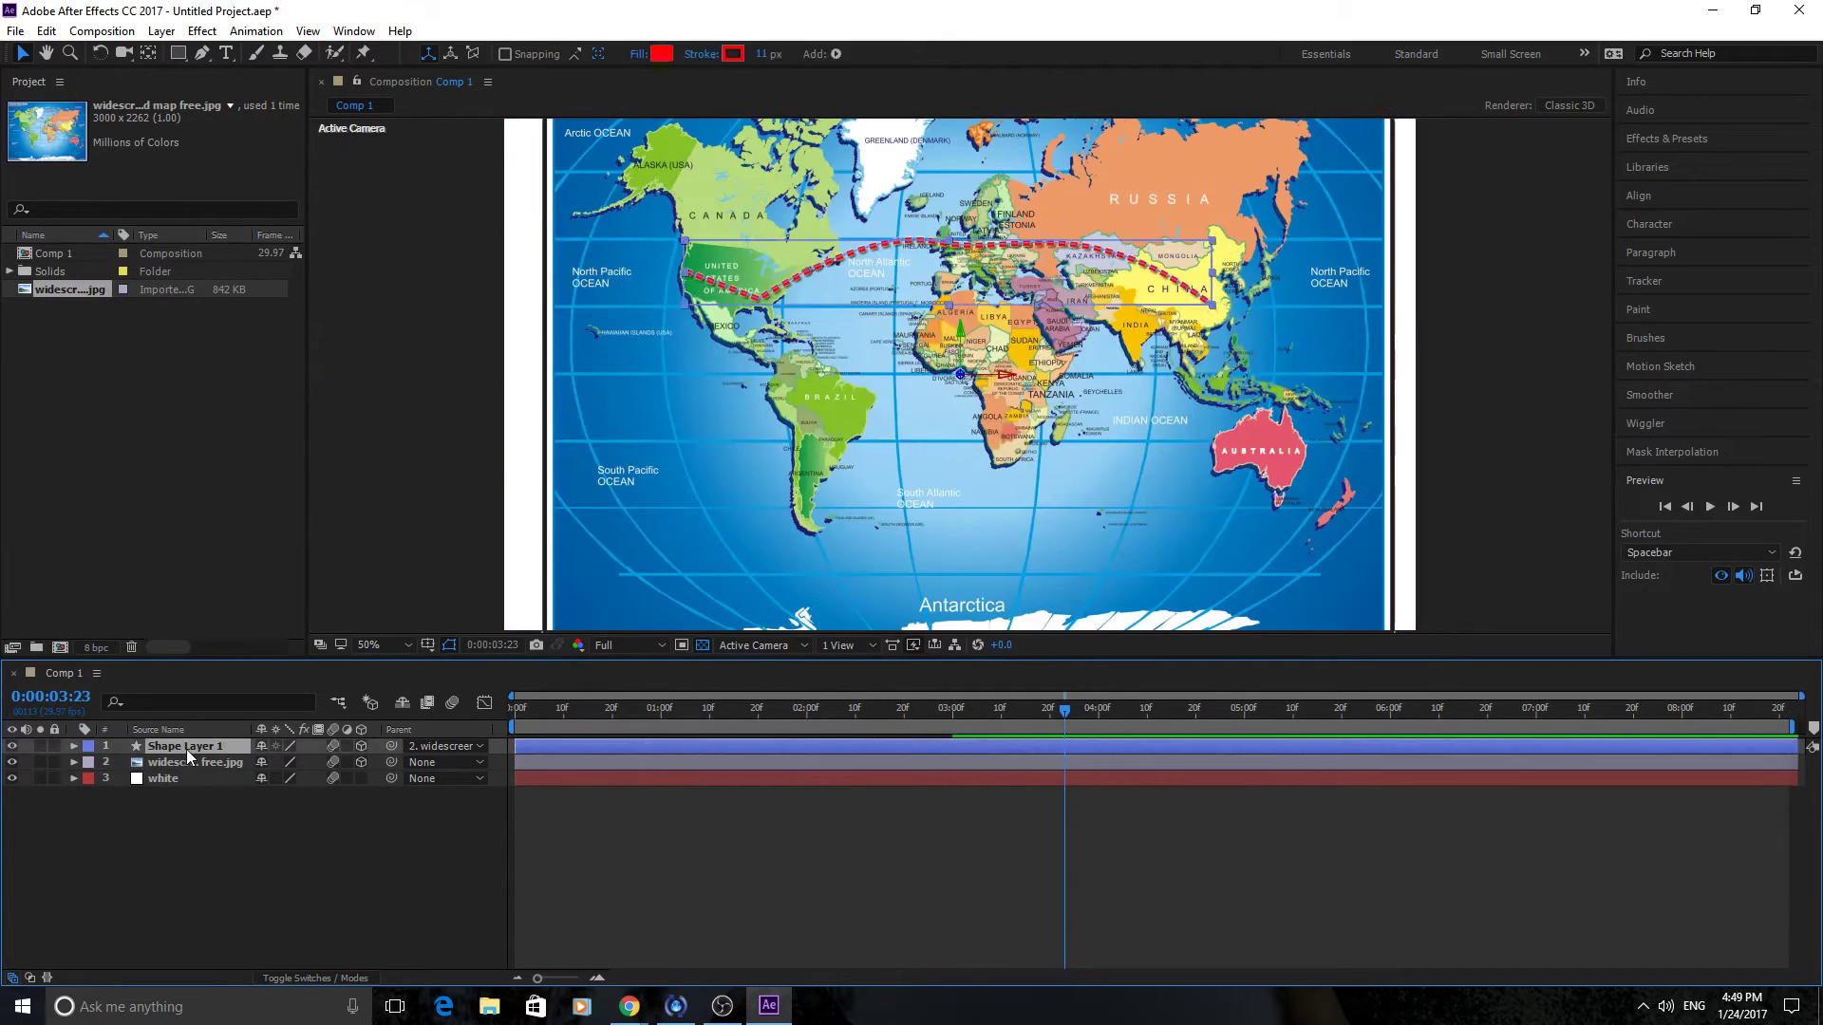
pyautogui.press('Delete')
pyautogui.click(176, 766)
pyautogui.click(239, 810)
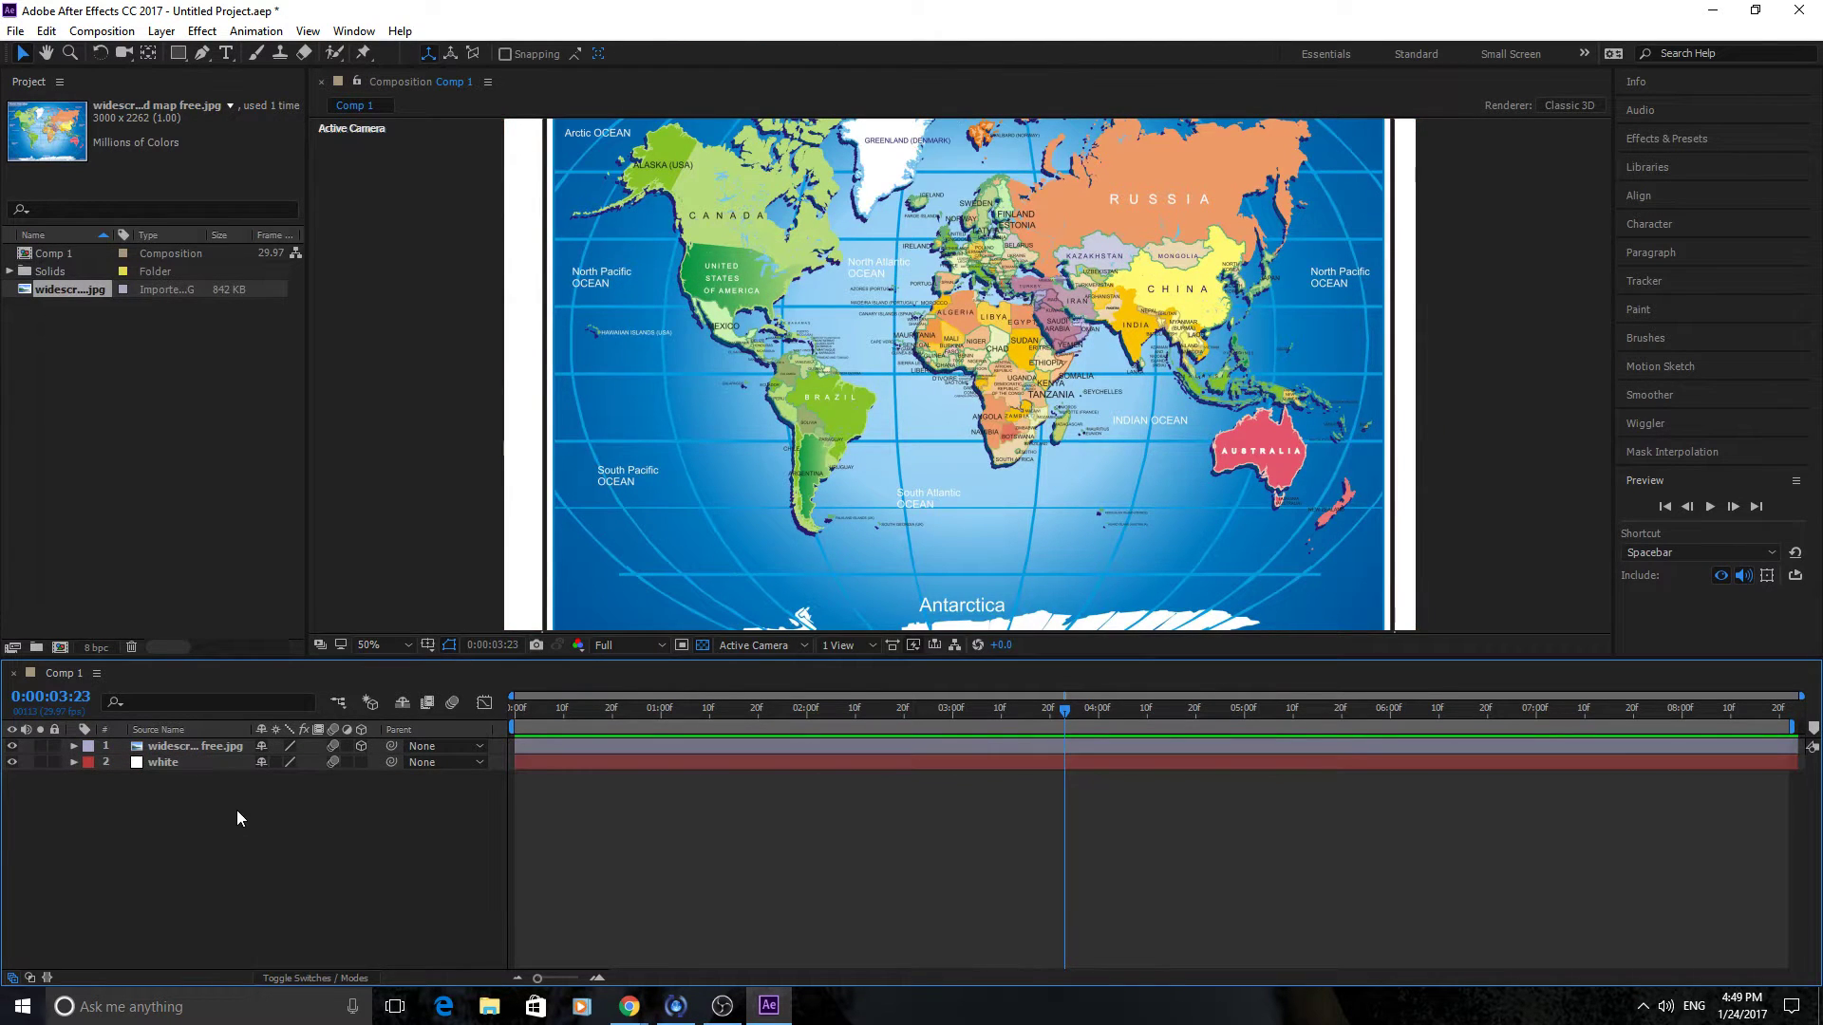
# Turn on the 3D Layer switch for the widescreen world map layer.
pyautogui.click(360, 747)
pyautogui.click(362, 746)
pyautogui.click(196, 757)
pyautogui.click(203, 746)
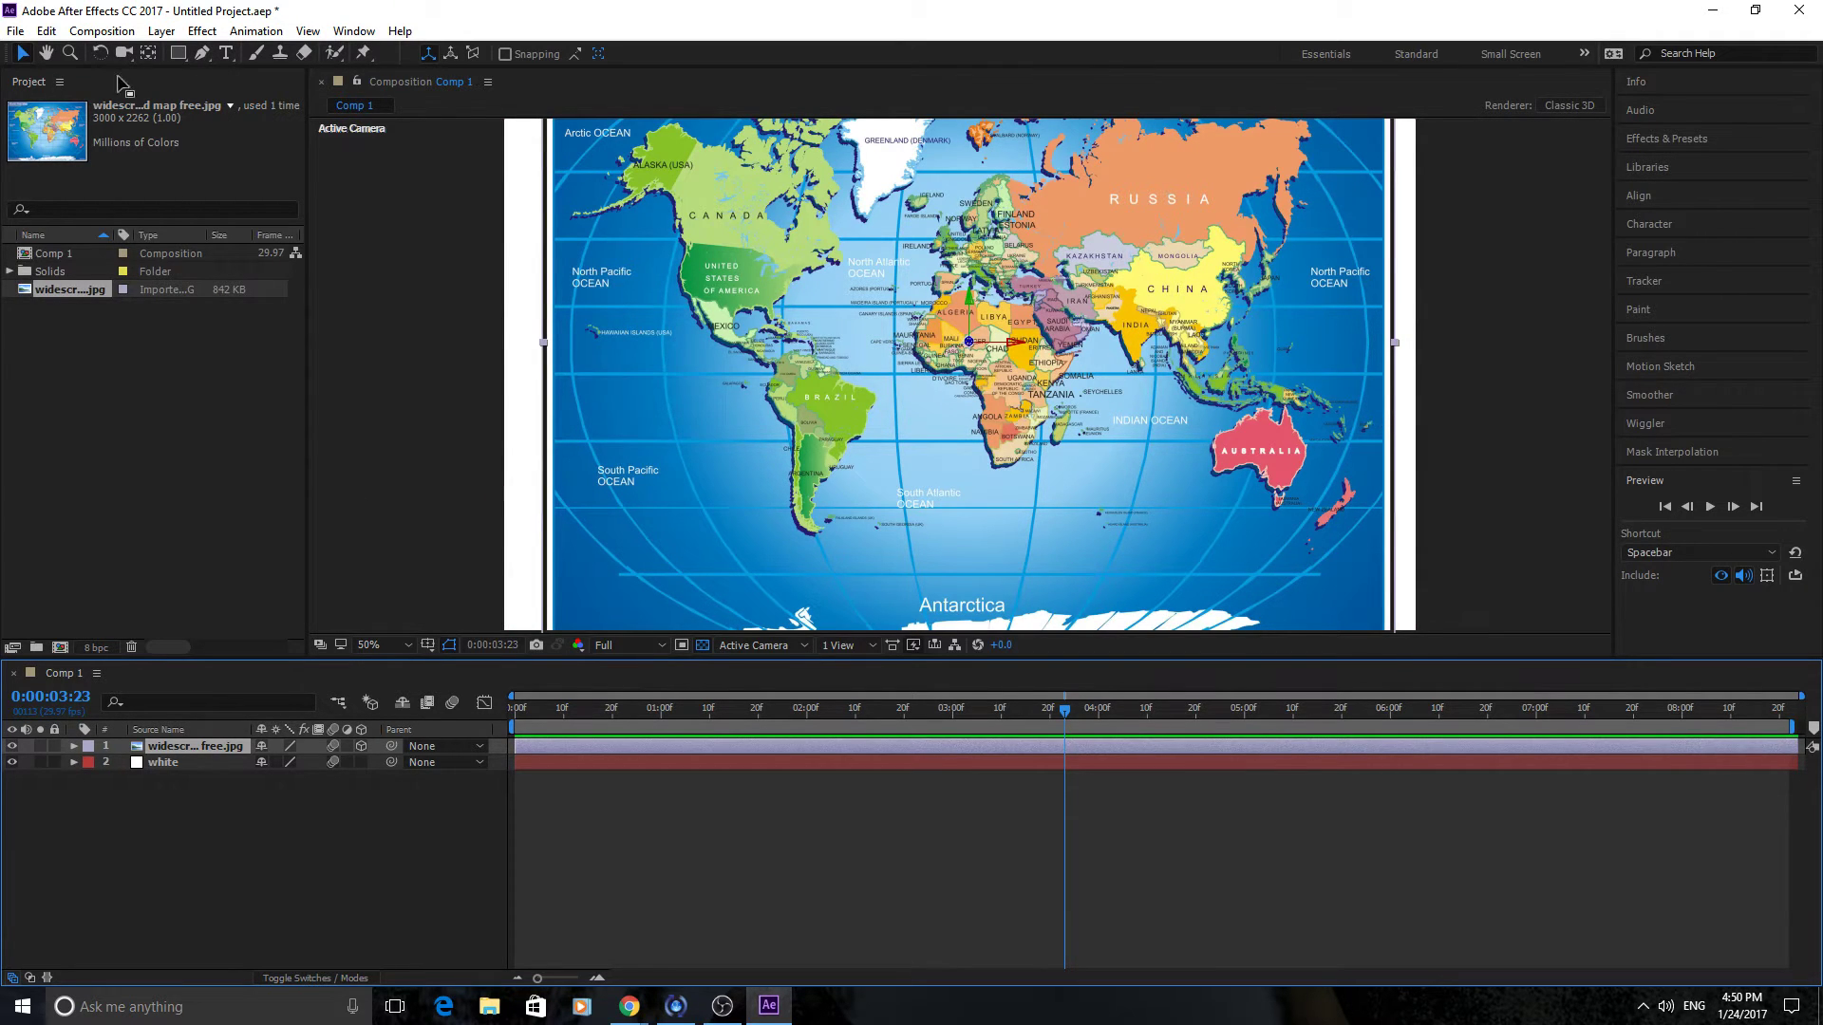
# Create a new empty shape layer via Layer > New > Shape Layer.
pyautogui.click(172, 32)
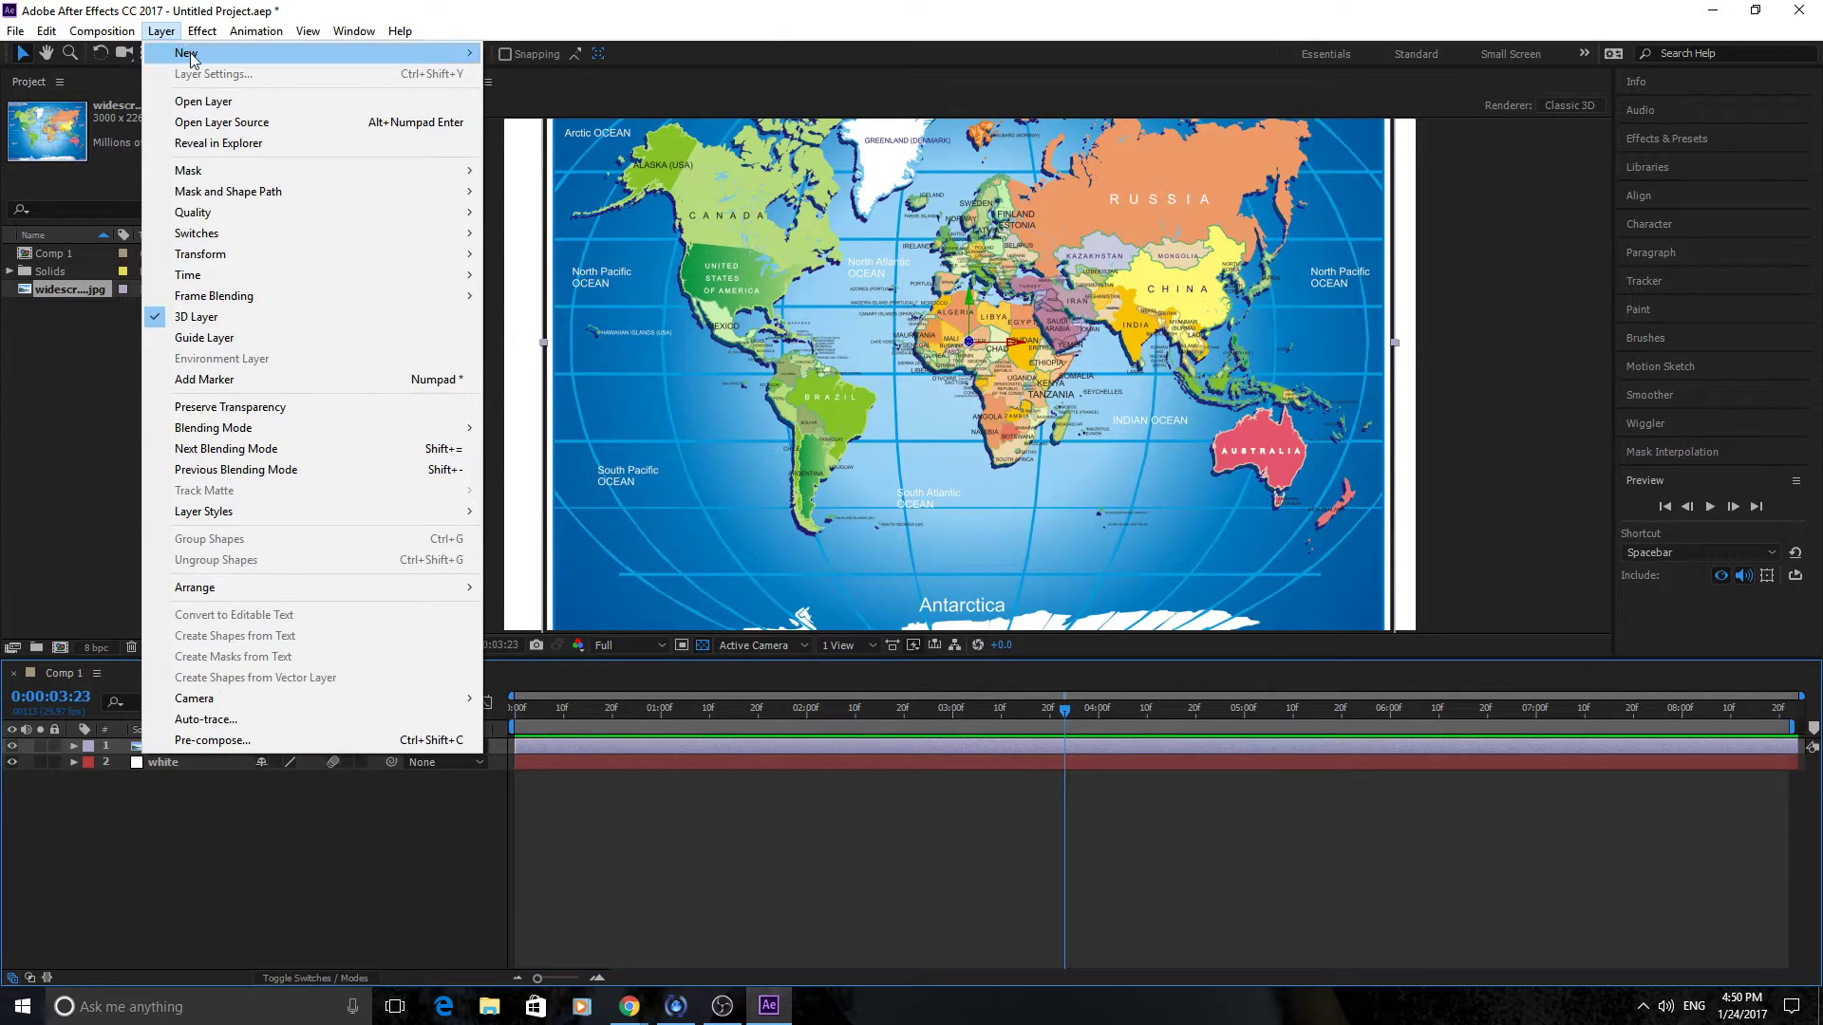
pyautogui.moveTo(185, 54)
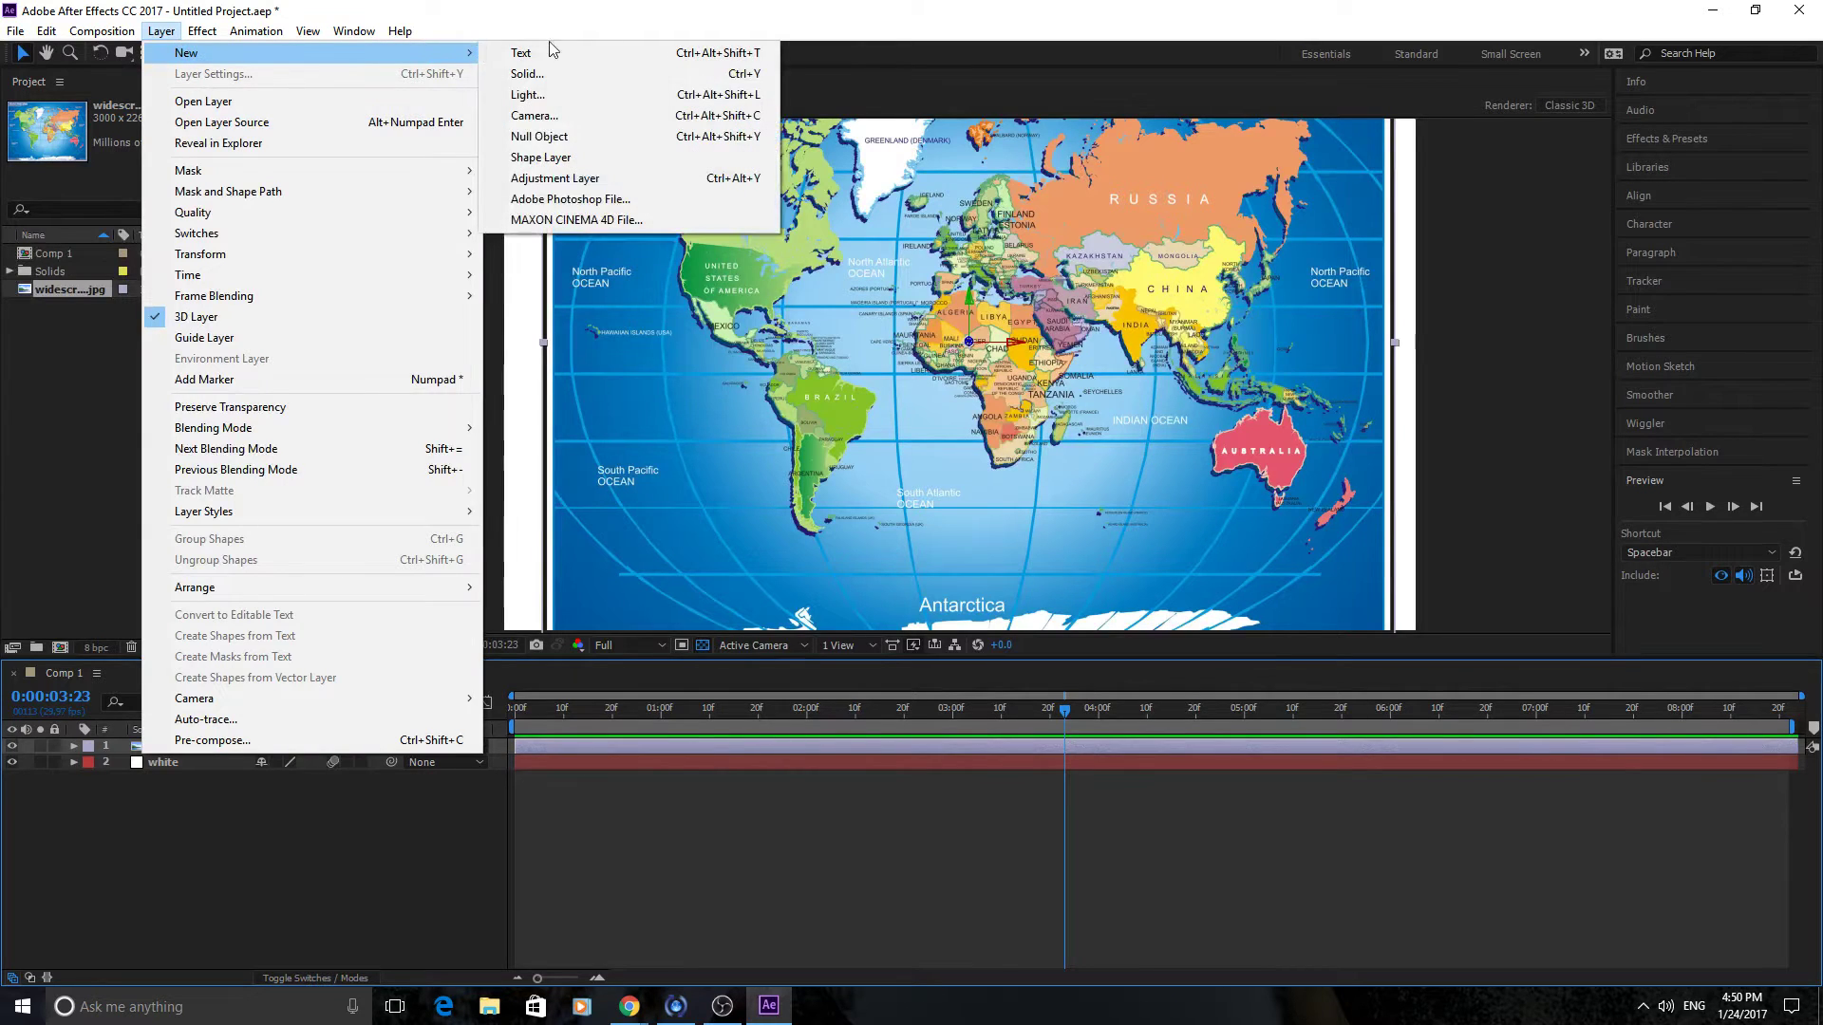
pyautogui.click(607, 158)
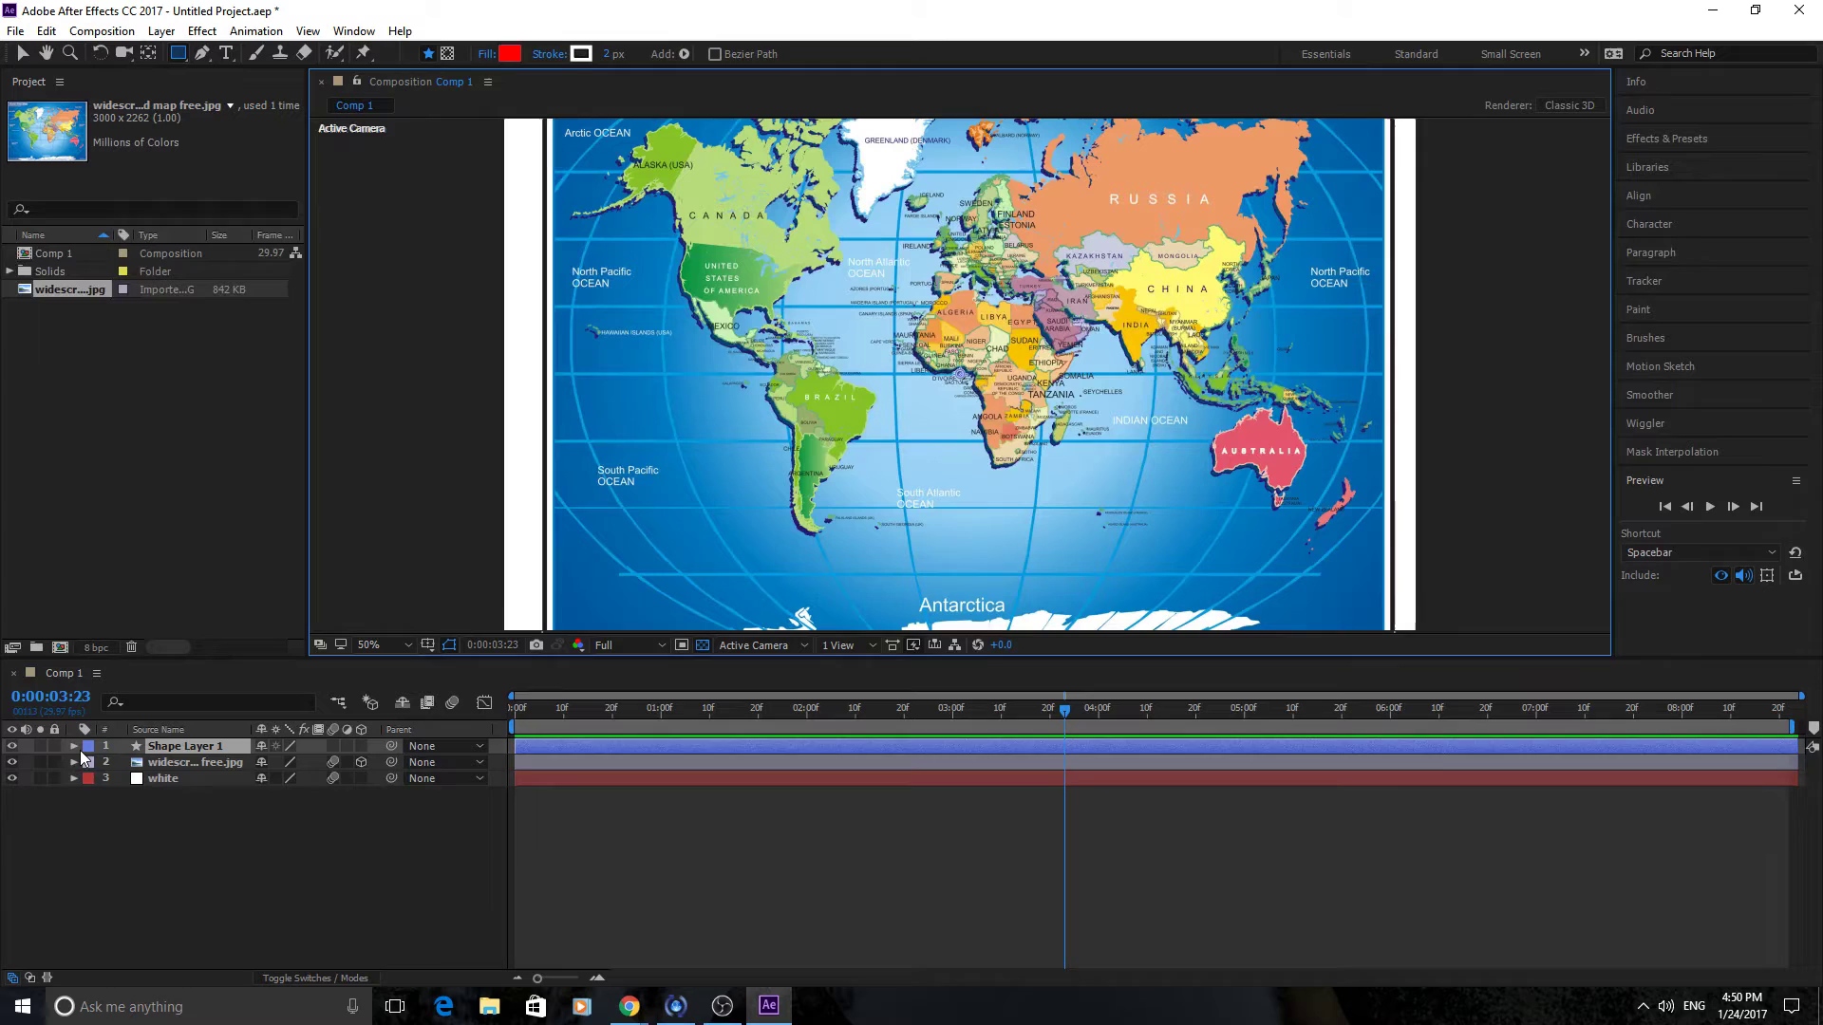
# Add a Trim Paths operator to Shape Layer 1's contents and pick the Pen tool.
pyautogui.click(82, 754)
pyautogui.click(170, 747)
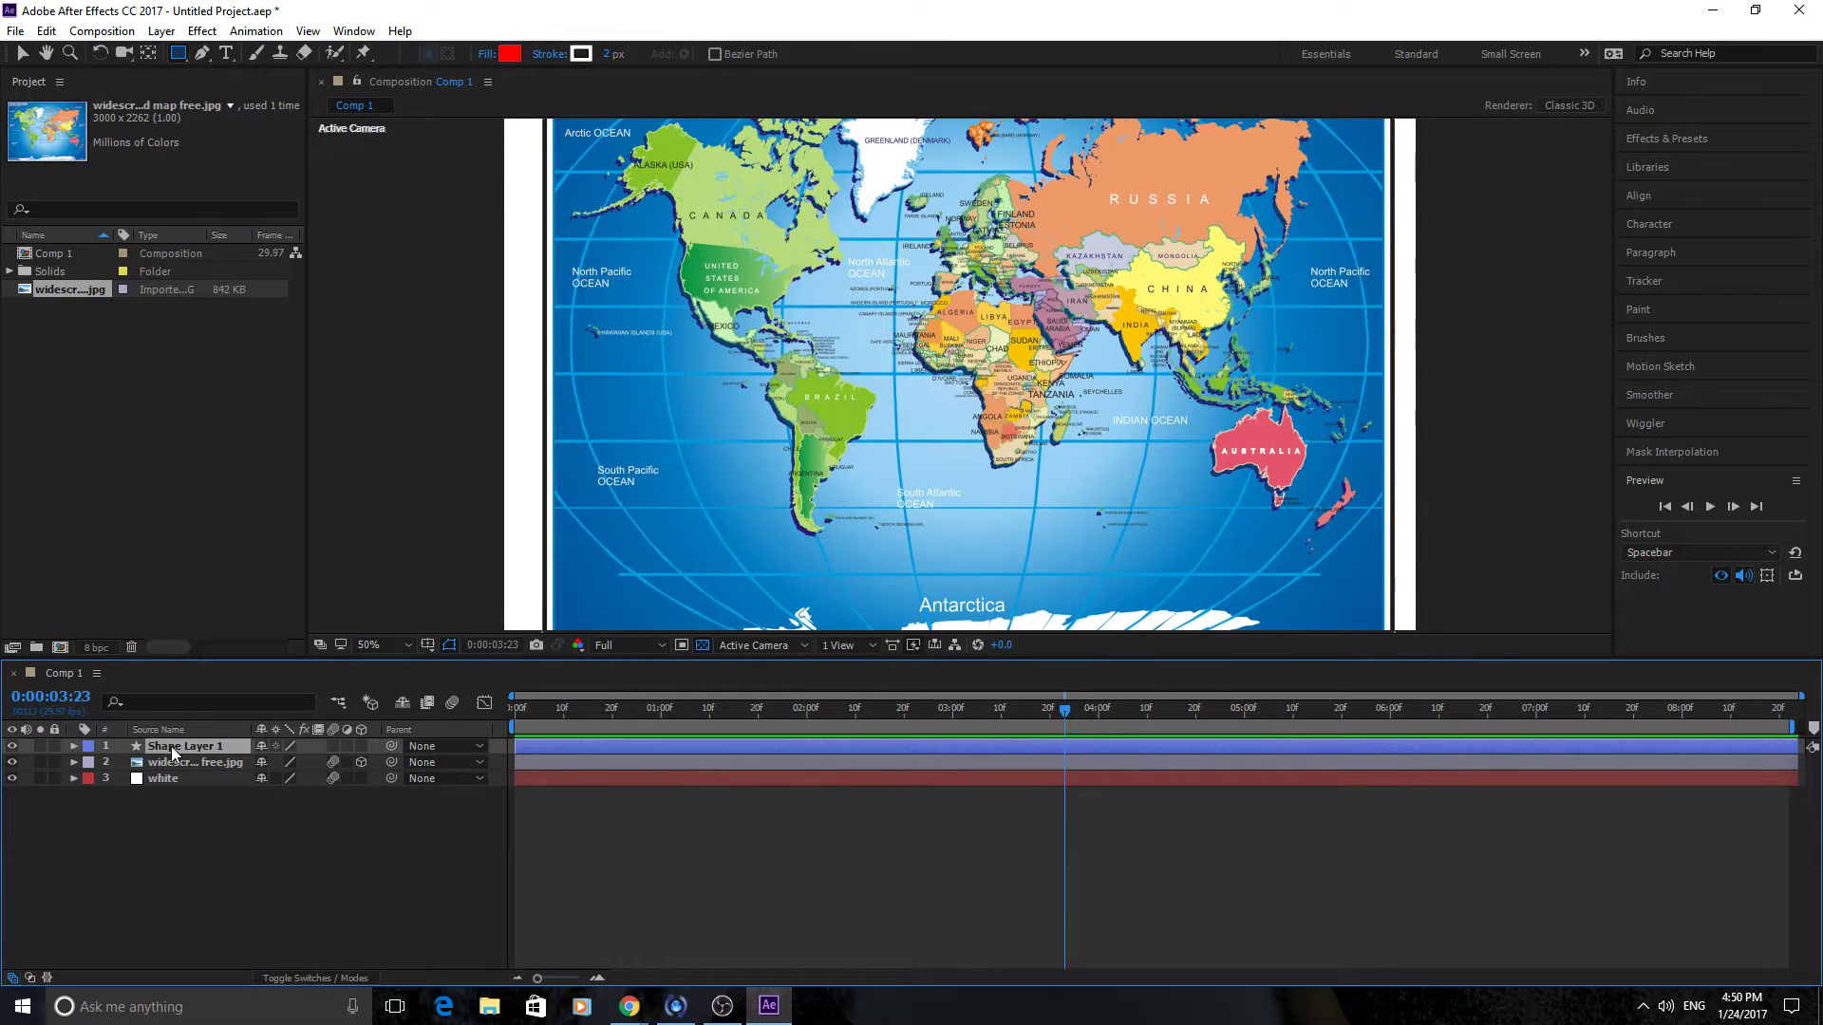
pyautogui.click(73, 748)
pyautogui.click(371, 762)
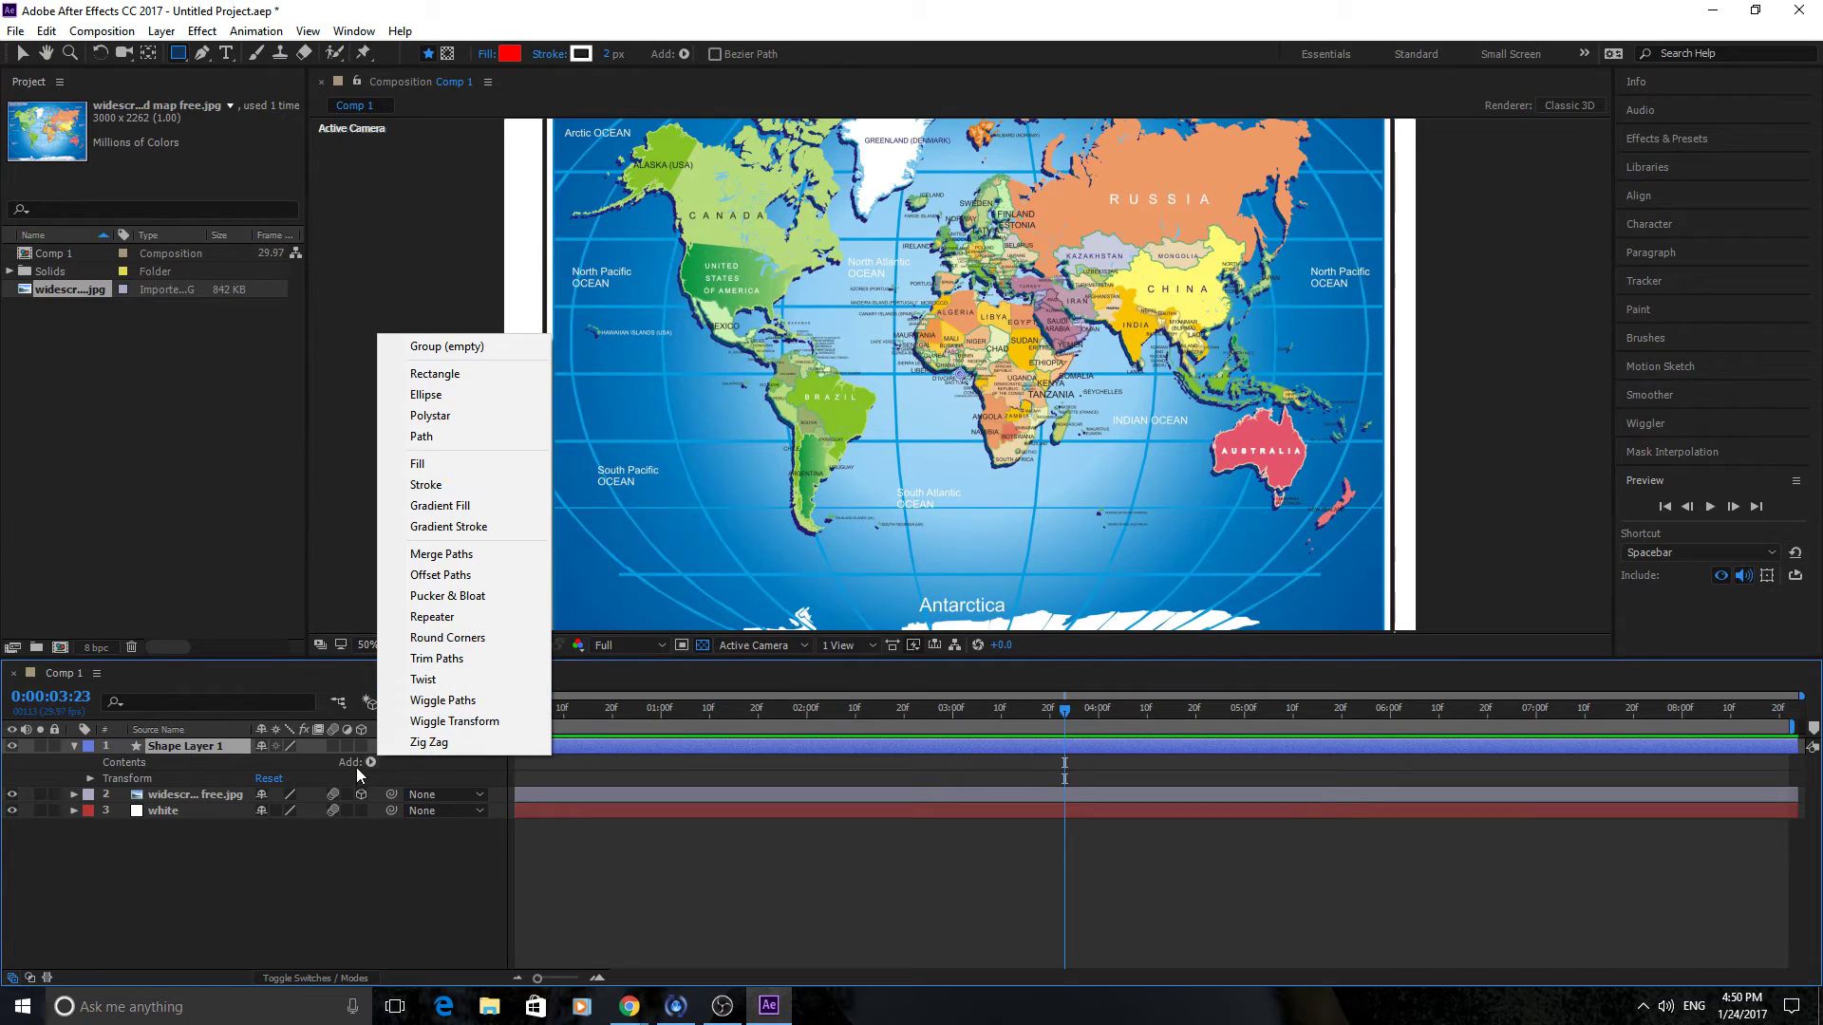
pyautogui.click(443, 657)
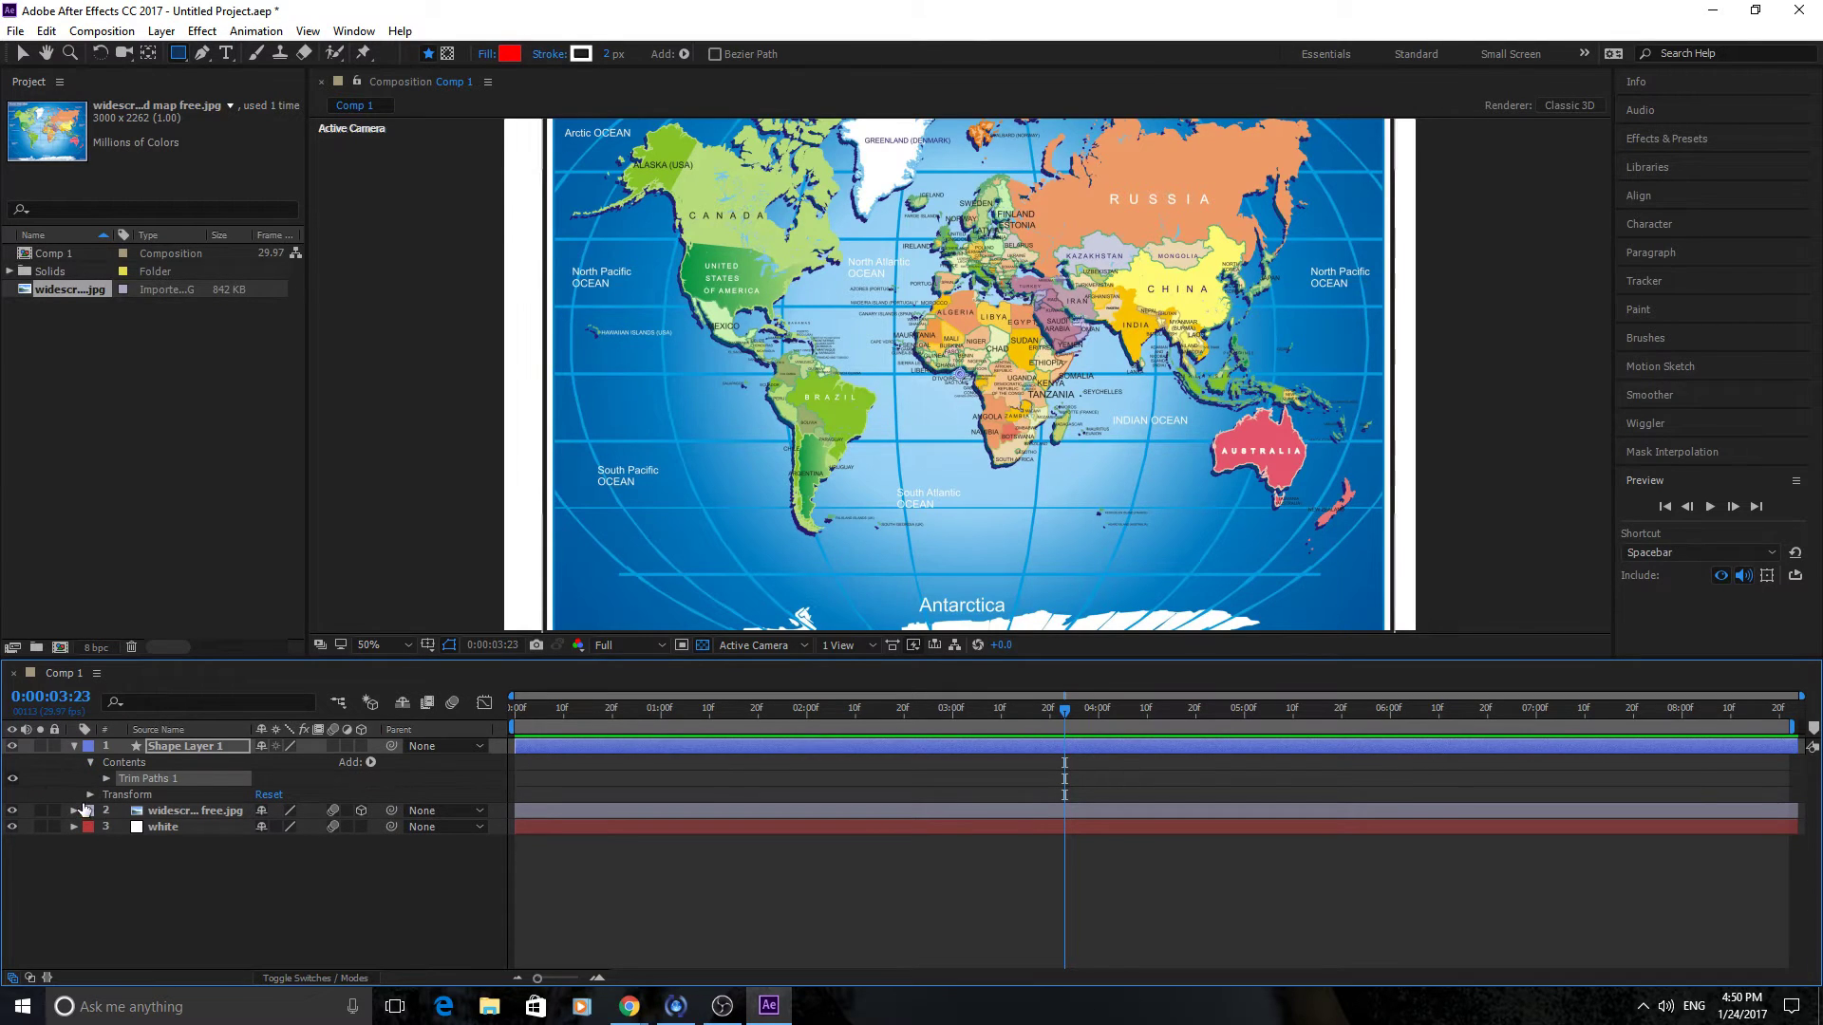
pyautogui.click(202, 53)
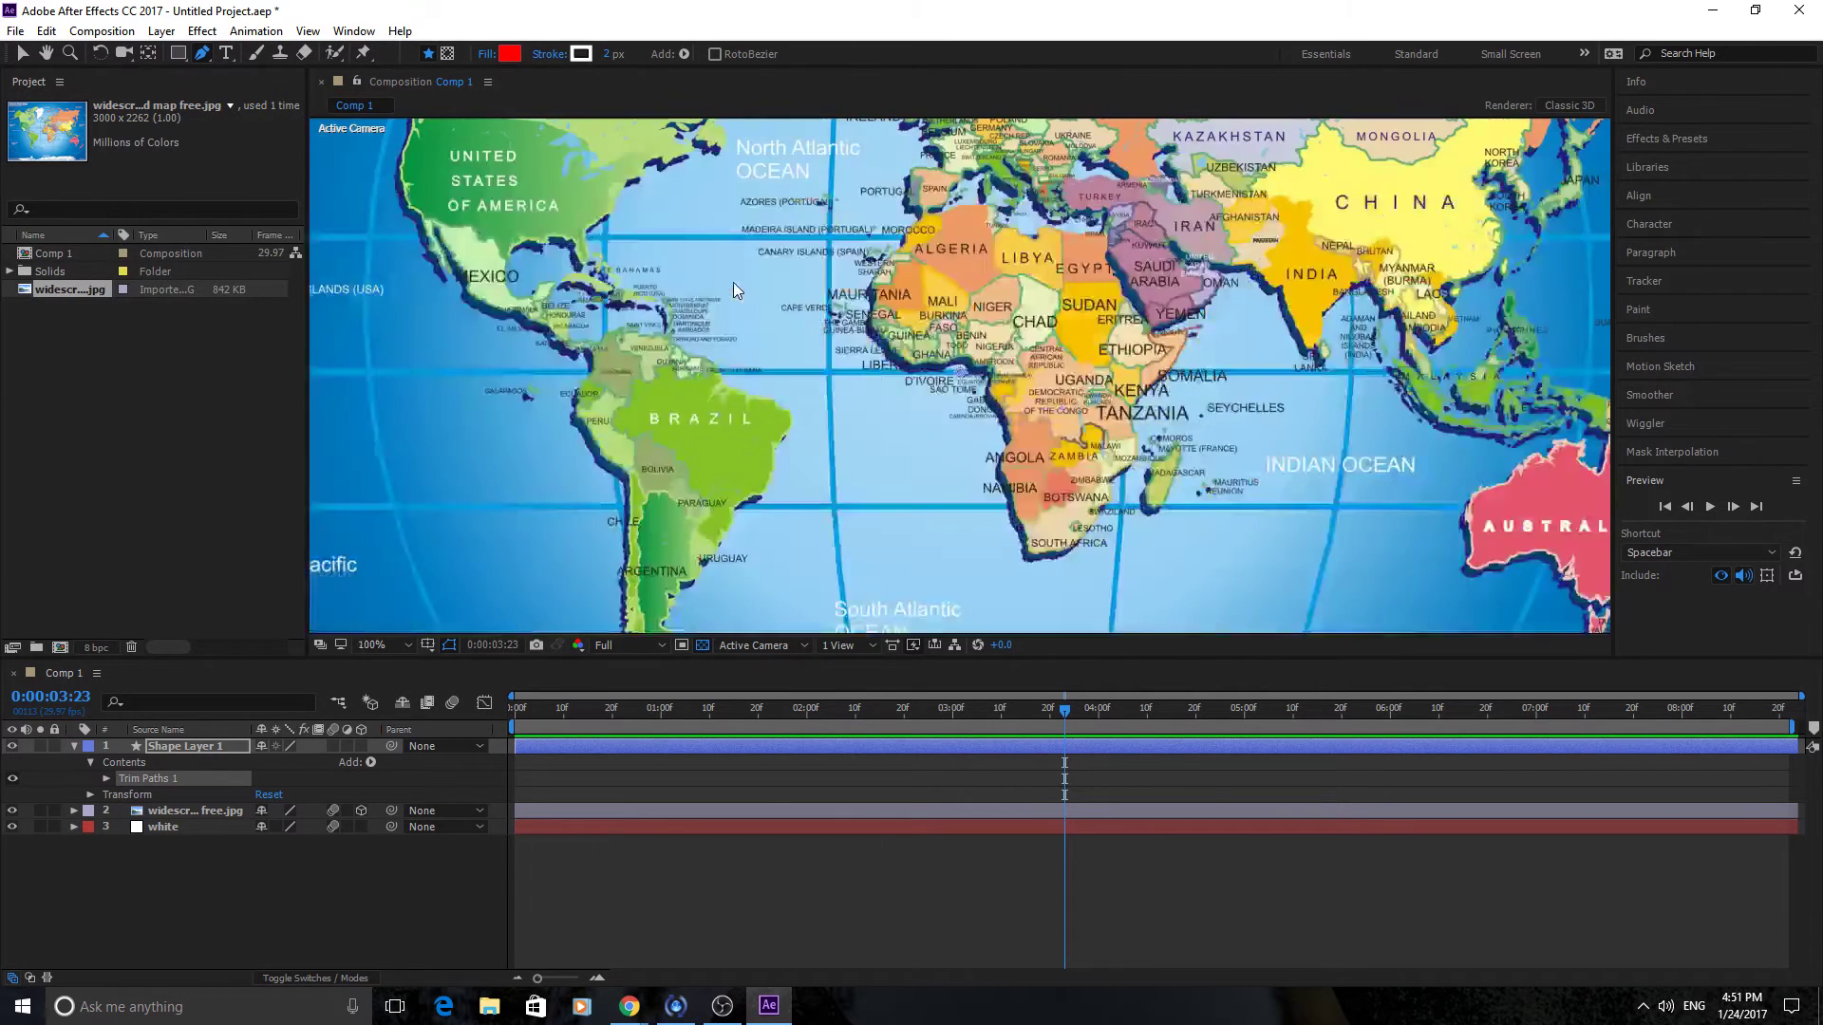
# At 100% zoom, draw a curved path from the US west coast via Portugal and Turkey to China.
pyautogui.press('.')
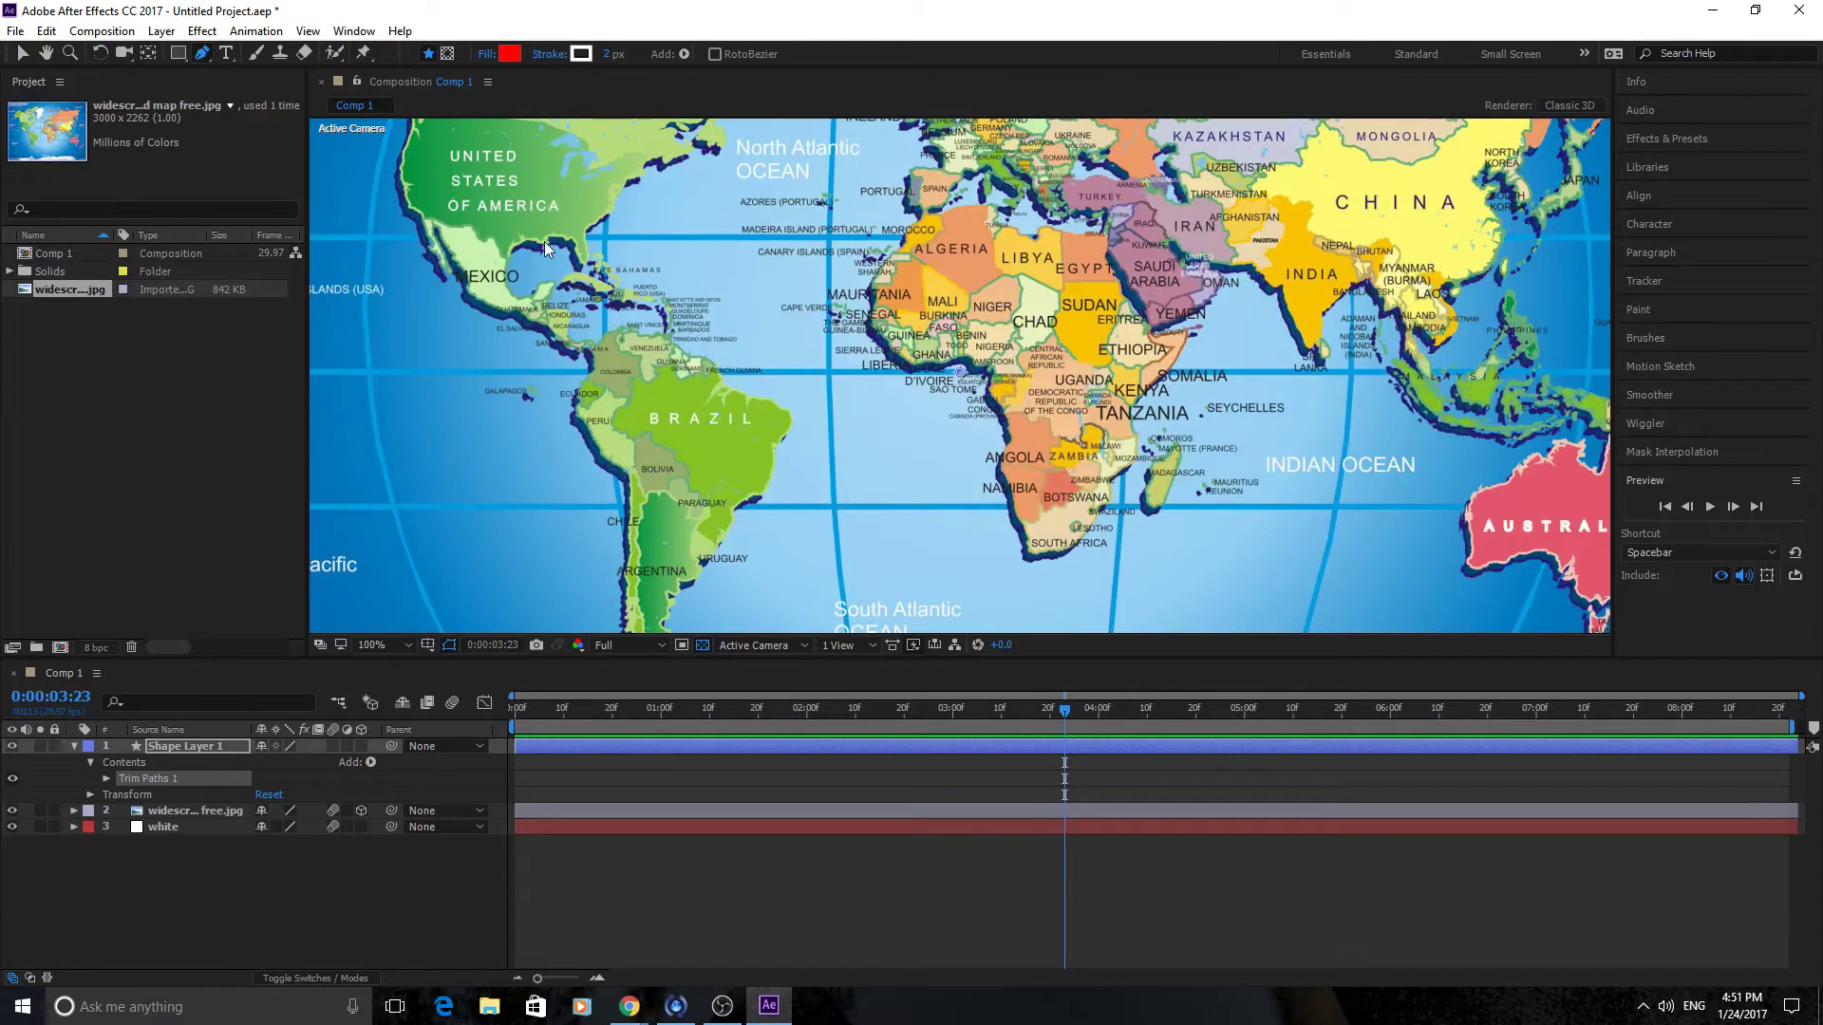
pyautogui.press(',')
pyautogui.press('.')
pyautogui.click(408, 184)
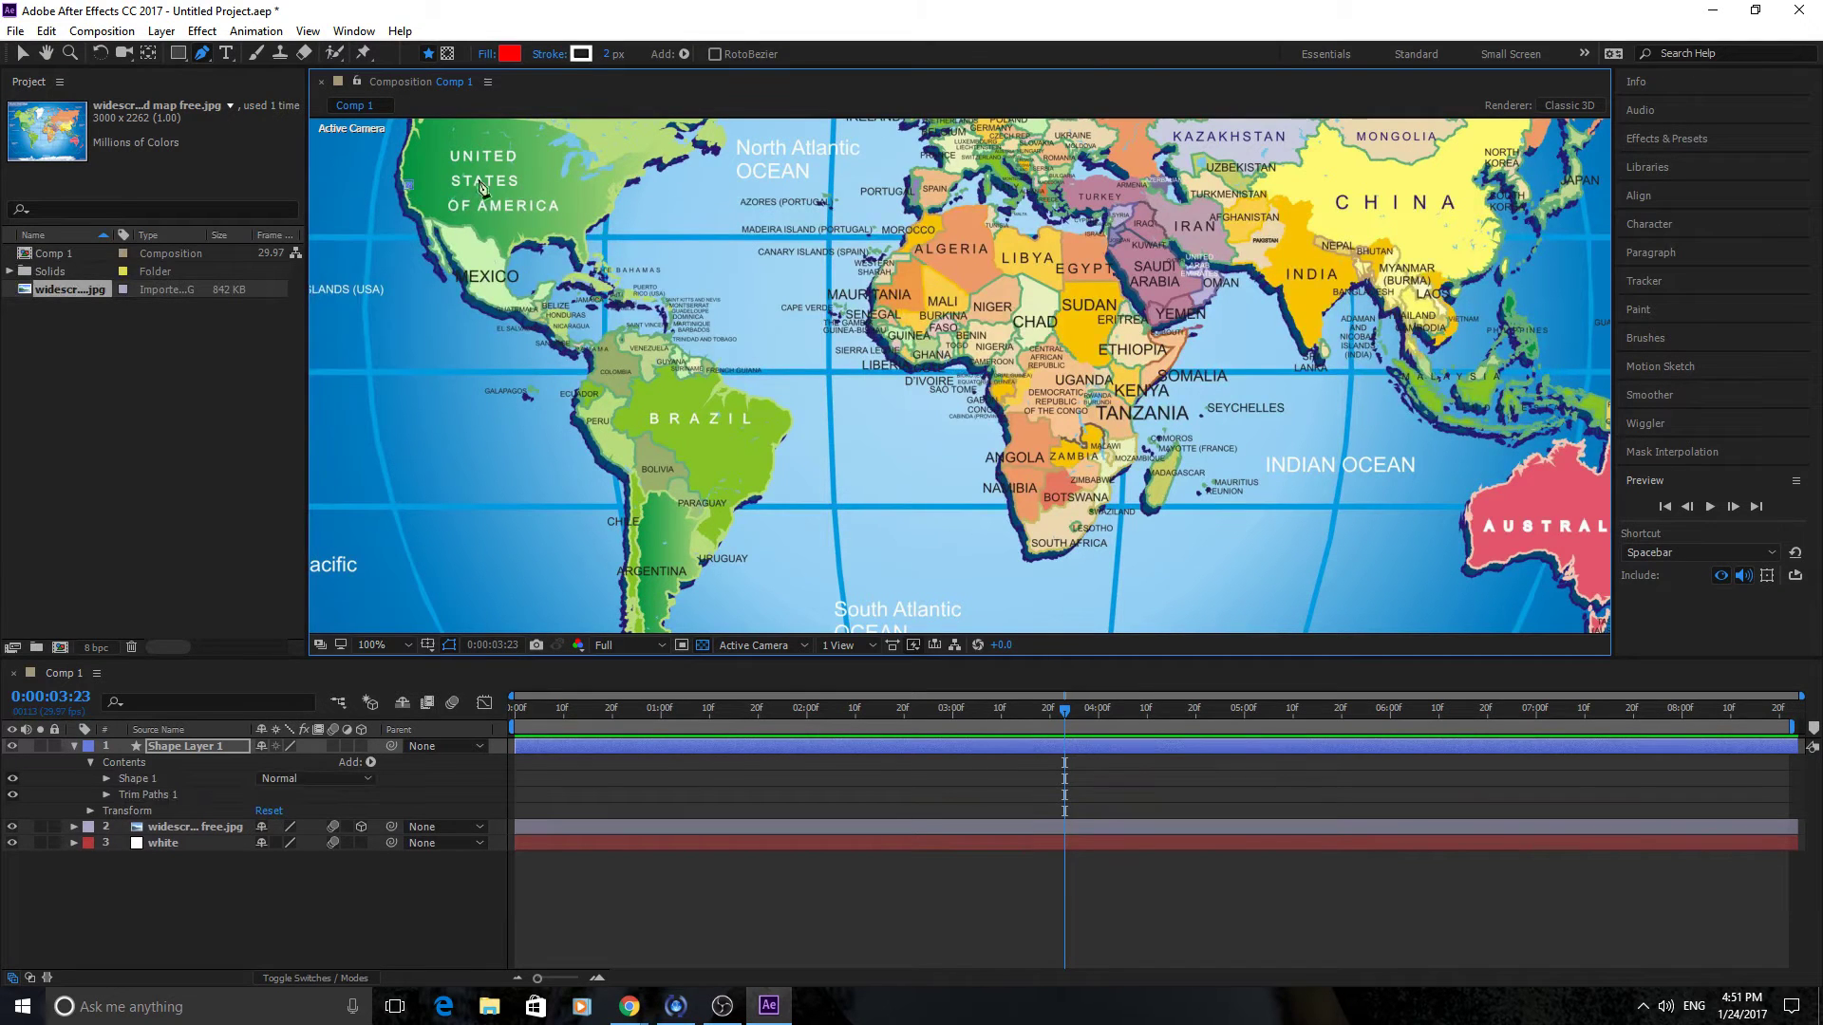
pyautogui.click(563, 228)
pyautogui.moveTo(563, 227); pyautogui.dragTo(606, 271)
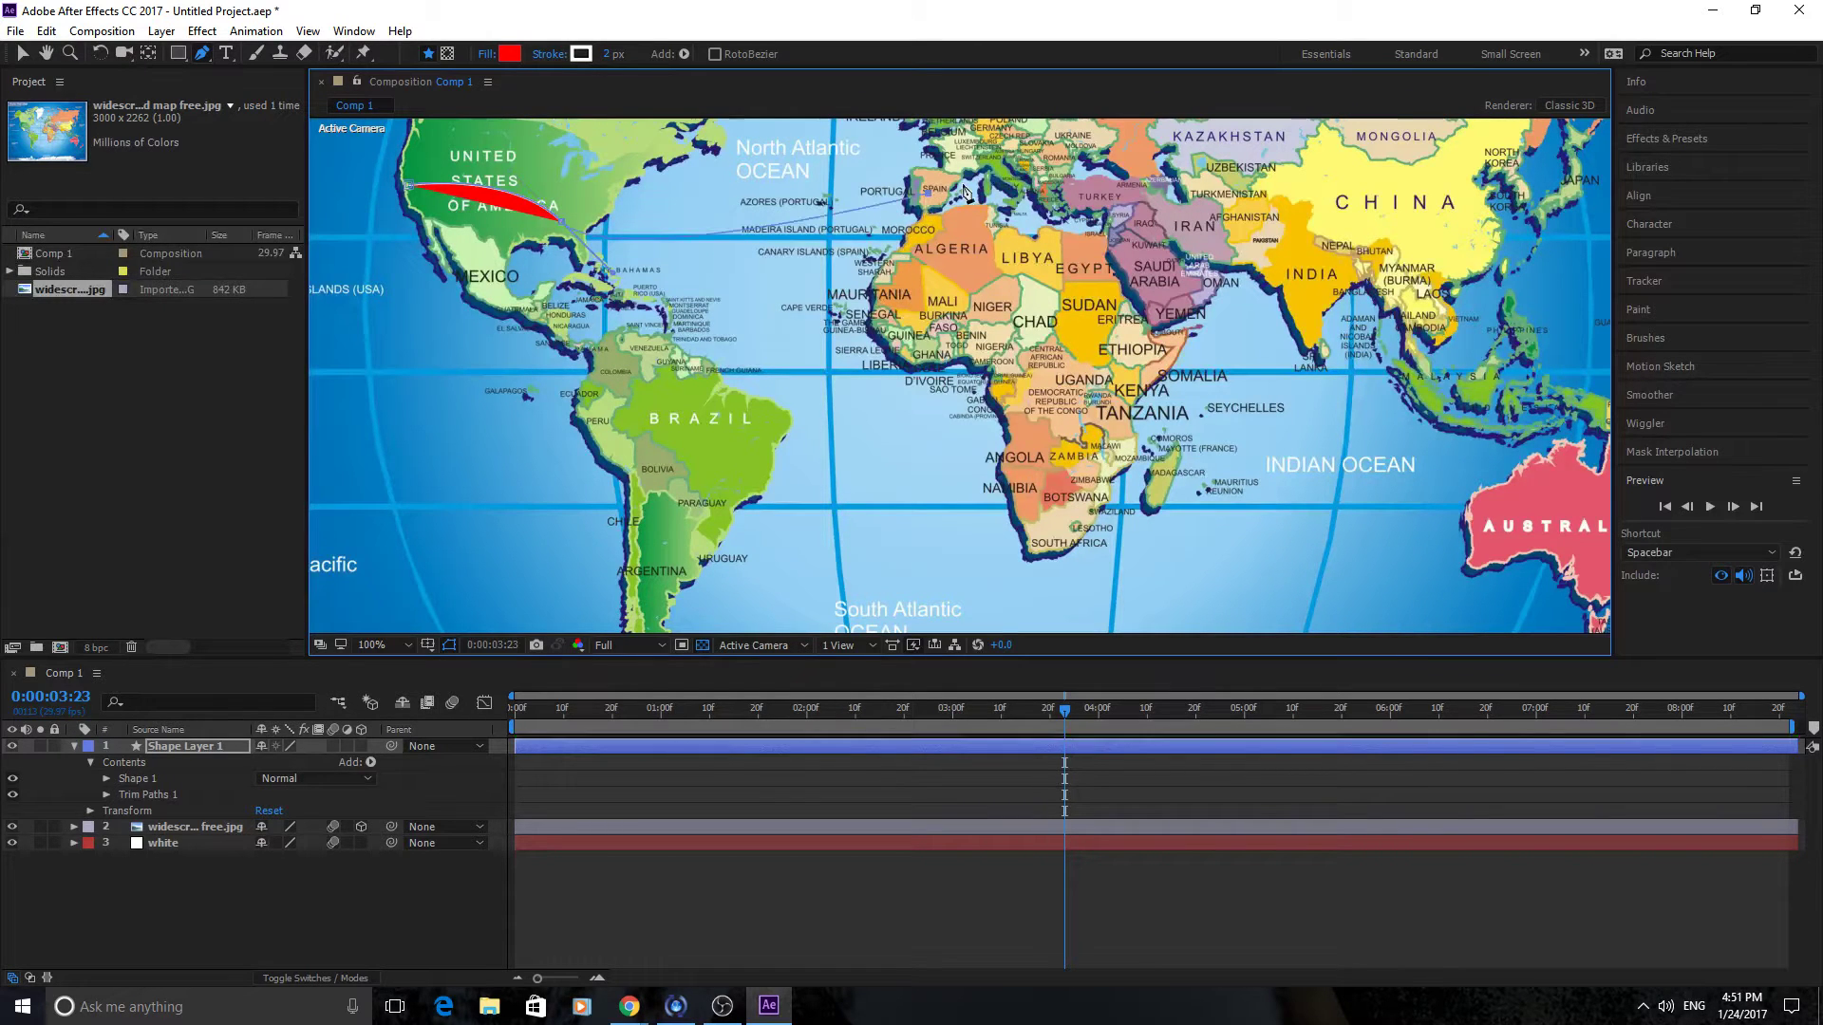
pyautogui.click(926, 197)
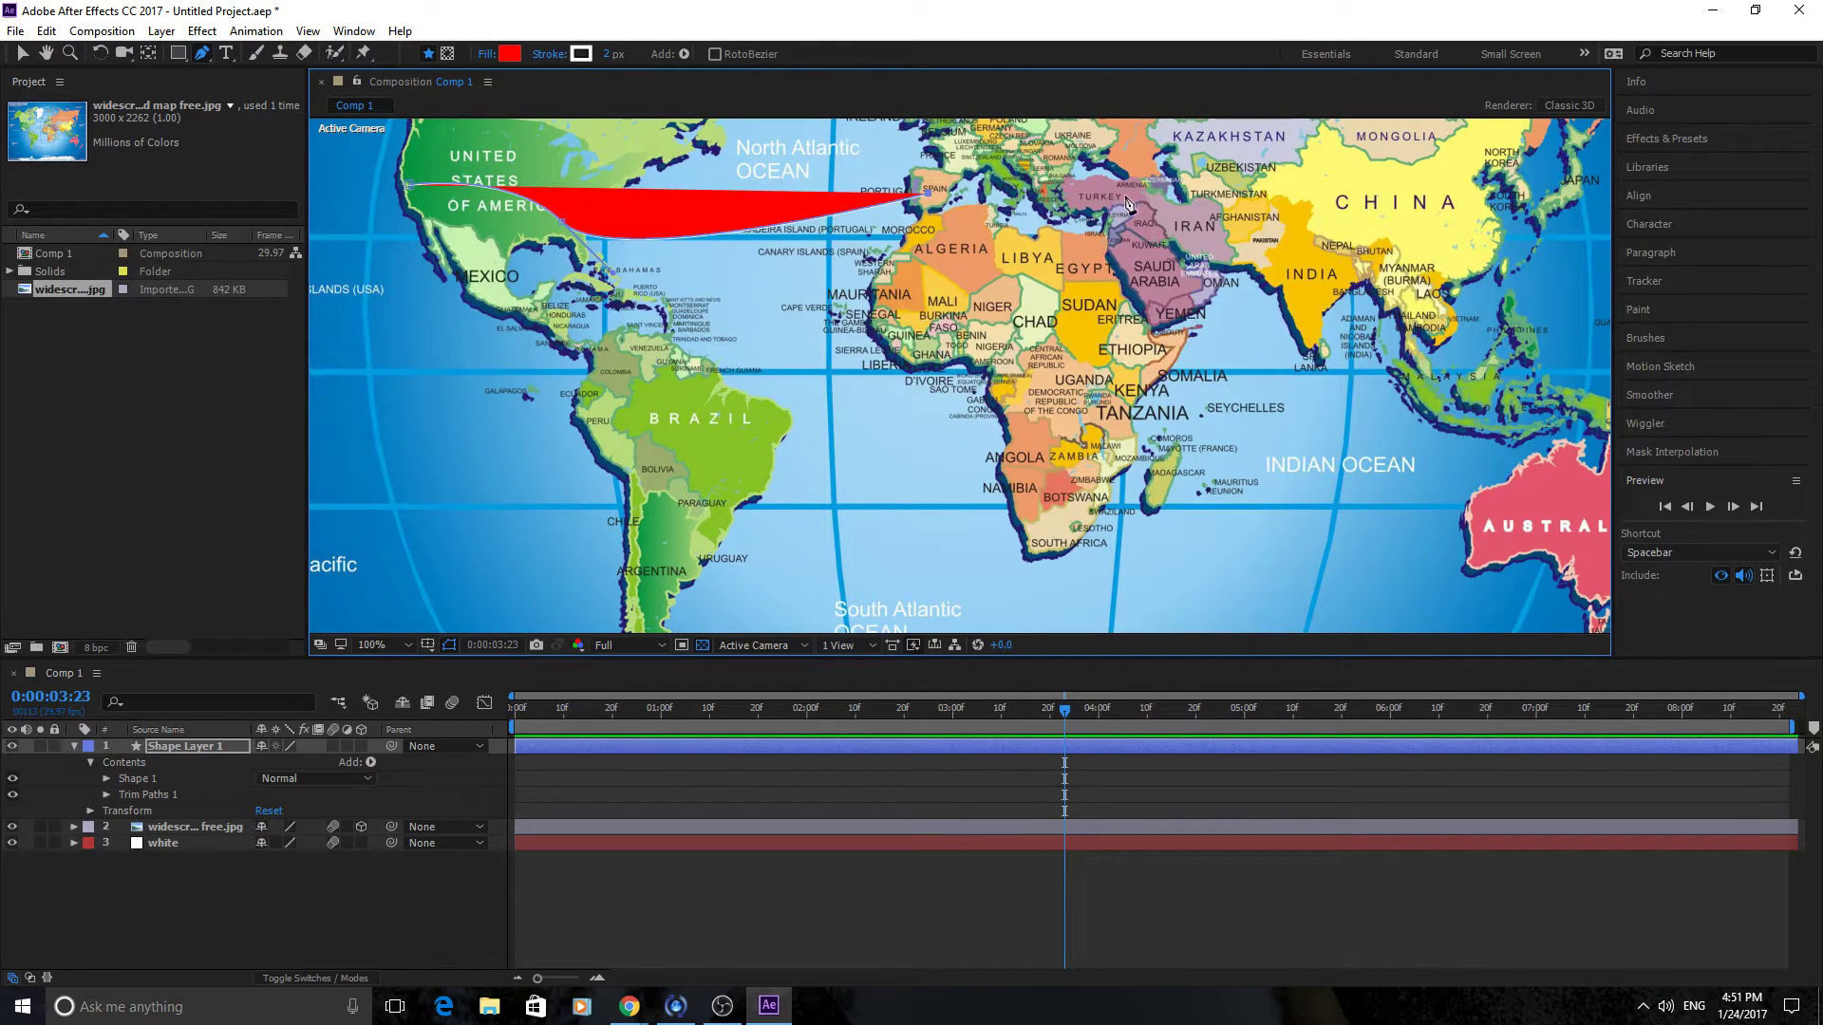
pyautogui.moveTo(1111, 196); pyautogui.dragTo(1225, 249)
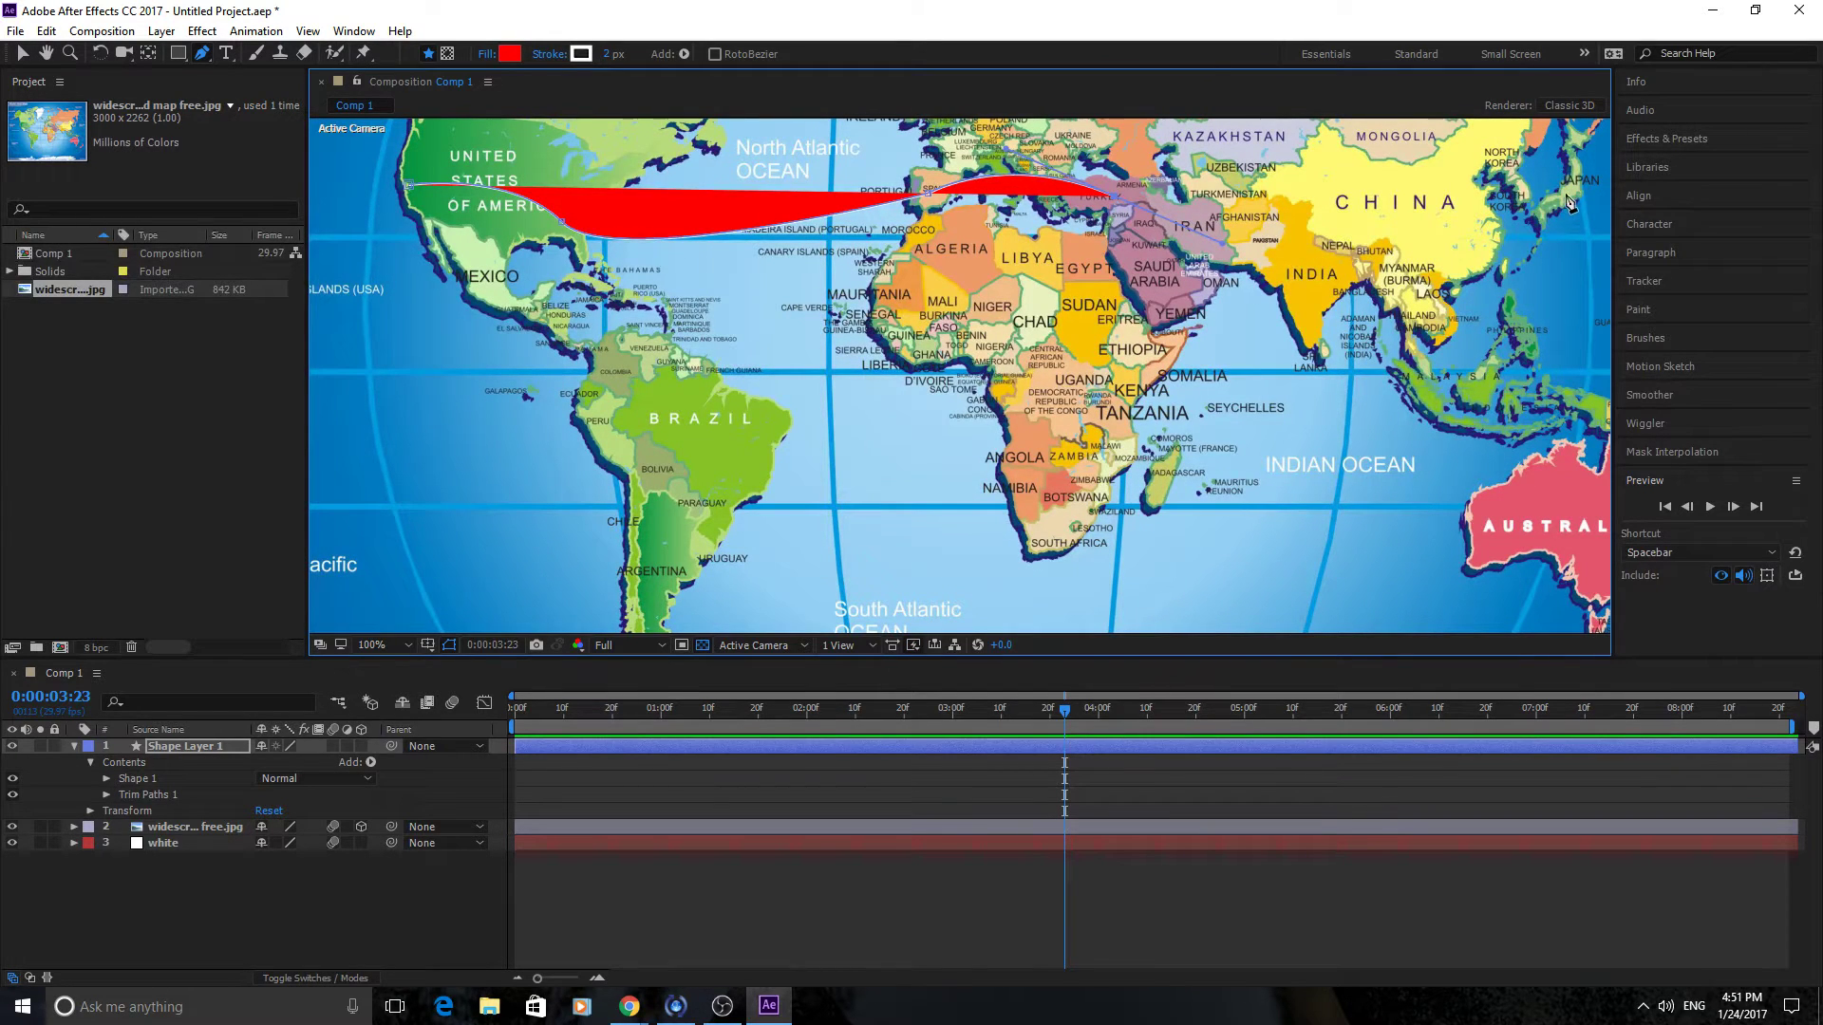
pyautogui.click(1541, 215)
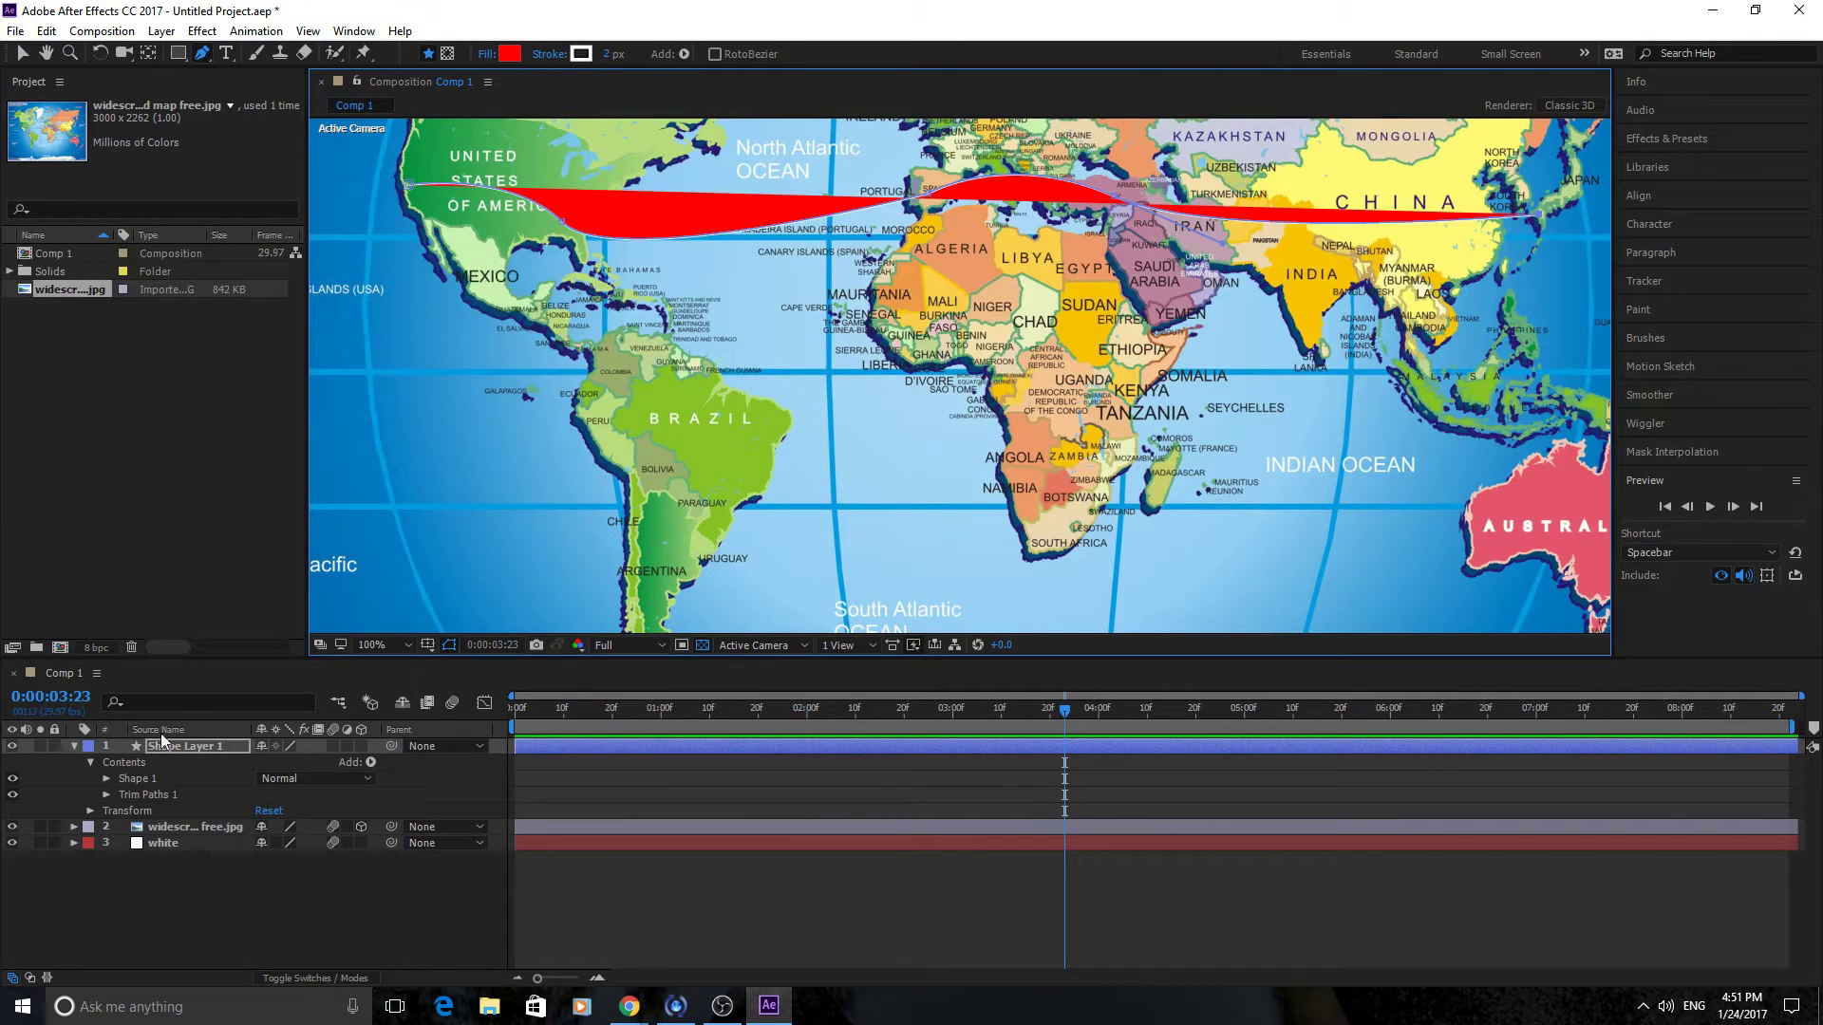
# Make Shape 1's red fill fully transparent.
pyautogui.click(102, 779)
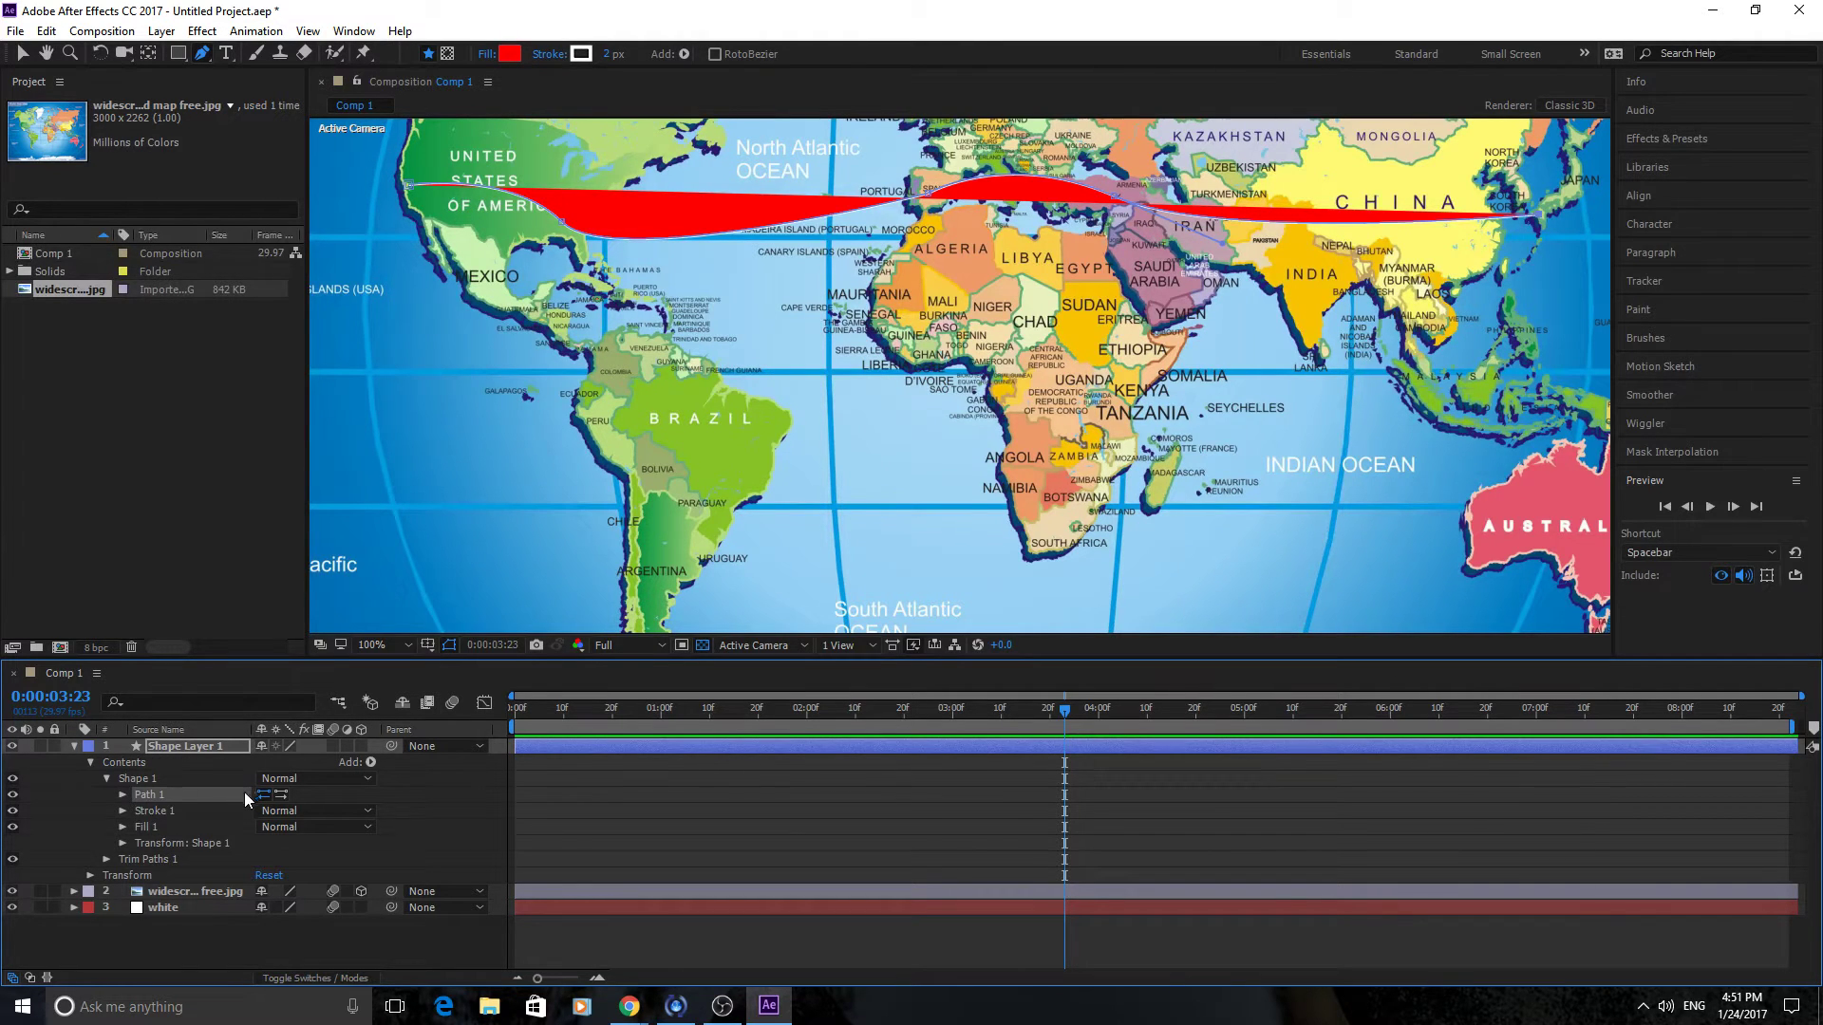
pyautogui.click(127, 822)
pyautogui.moveTo(273, 900); pyautogui.dragTo(107, 902)
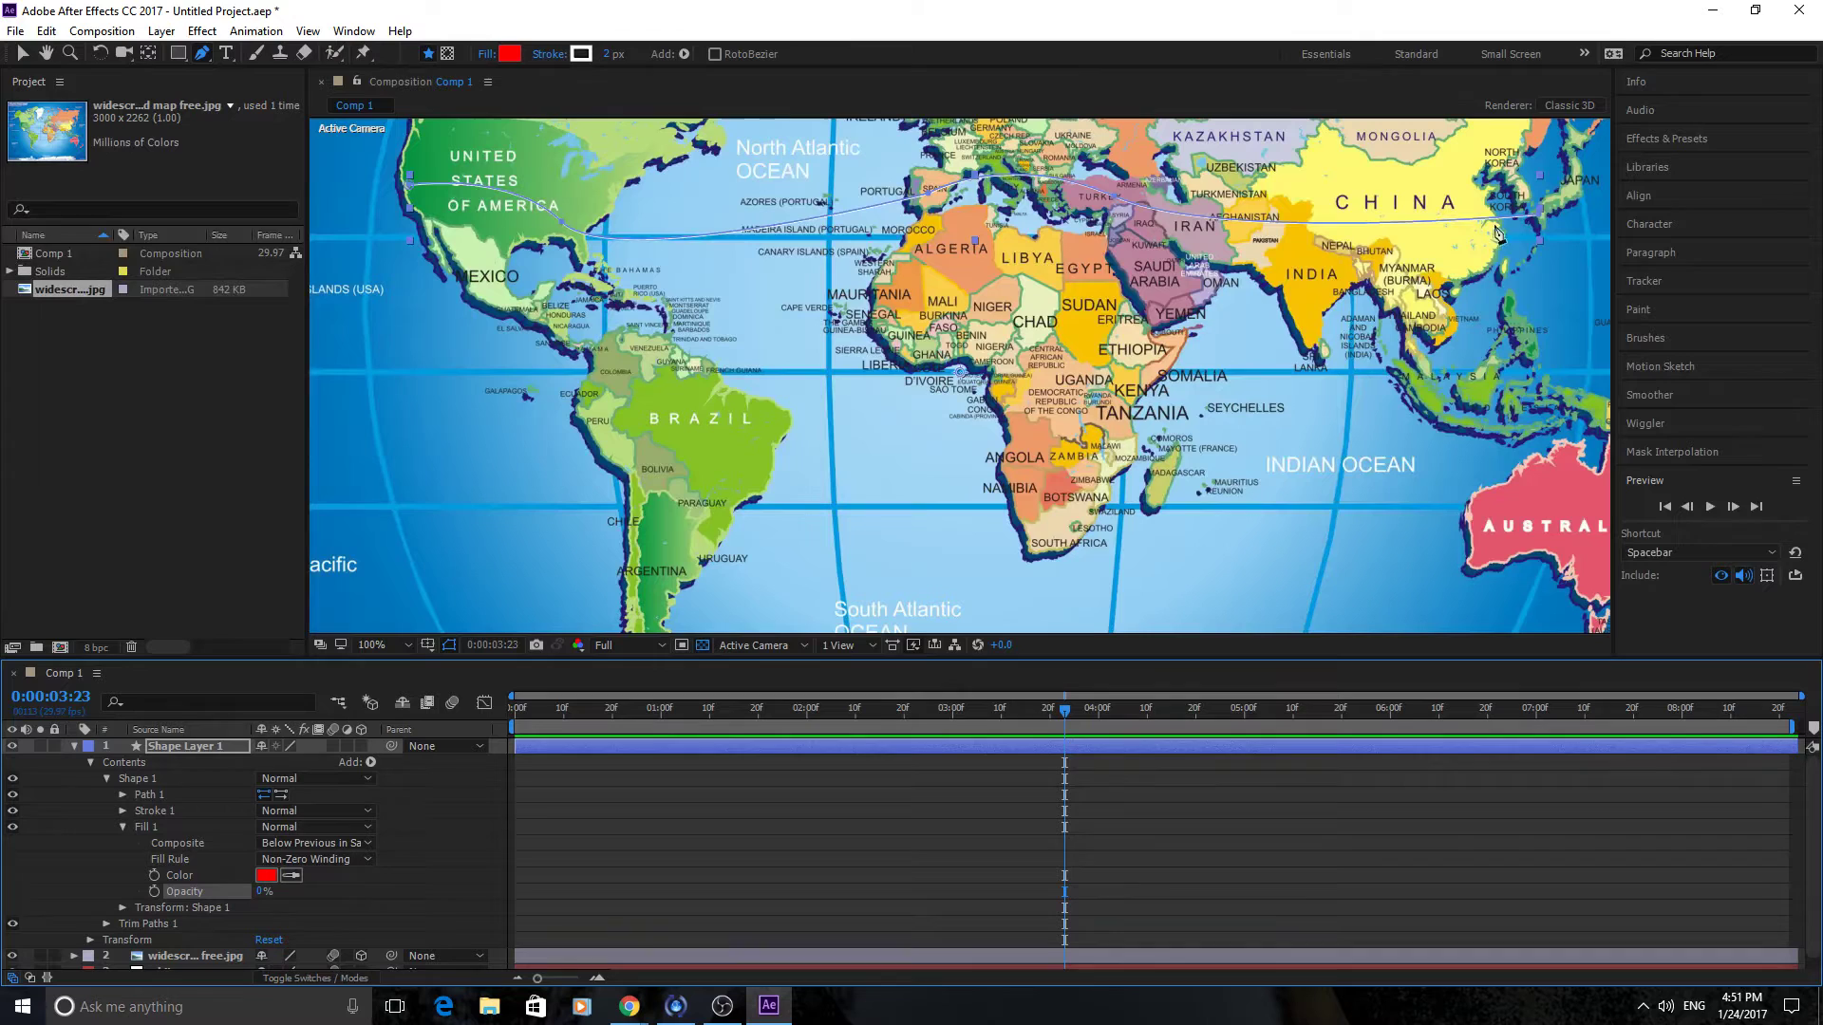
pyautogui.click(121, 826)
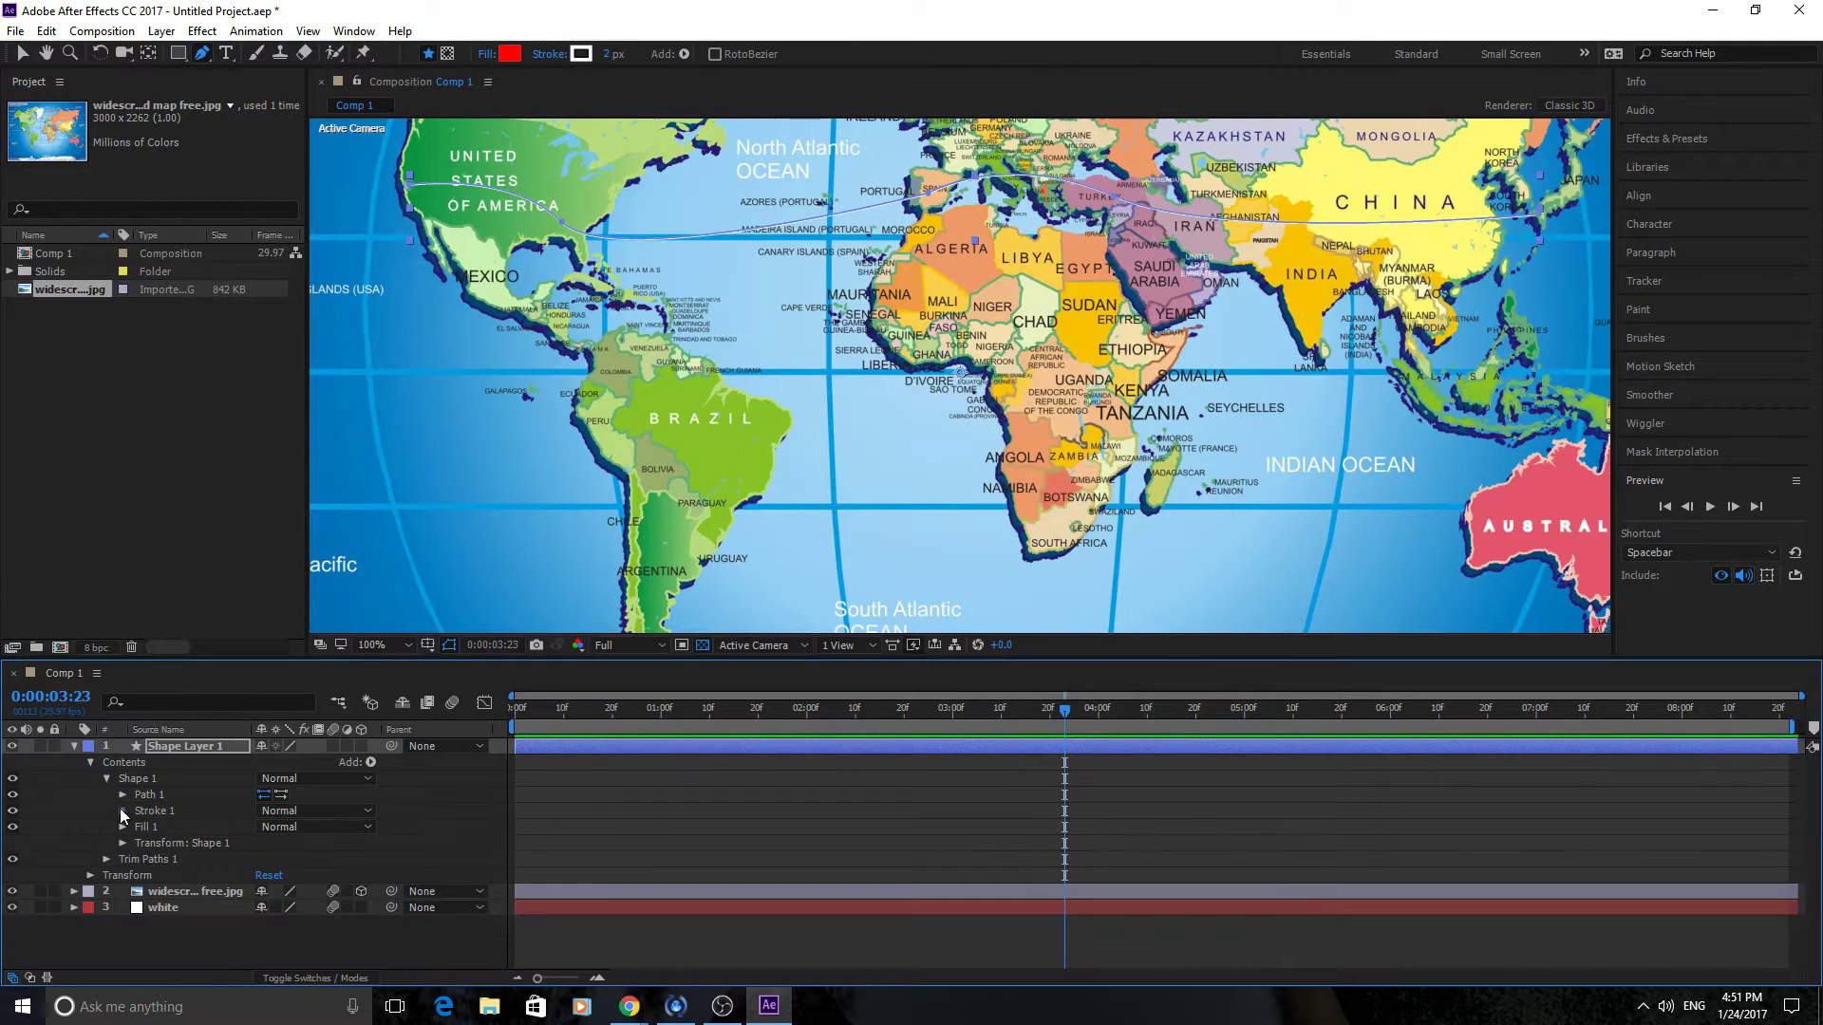
# Set Stroke 1 colour to bright green and its width to 7.0.
pyautogui.click(121, 809)
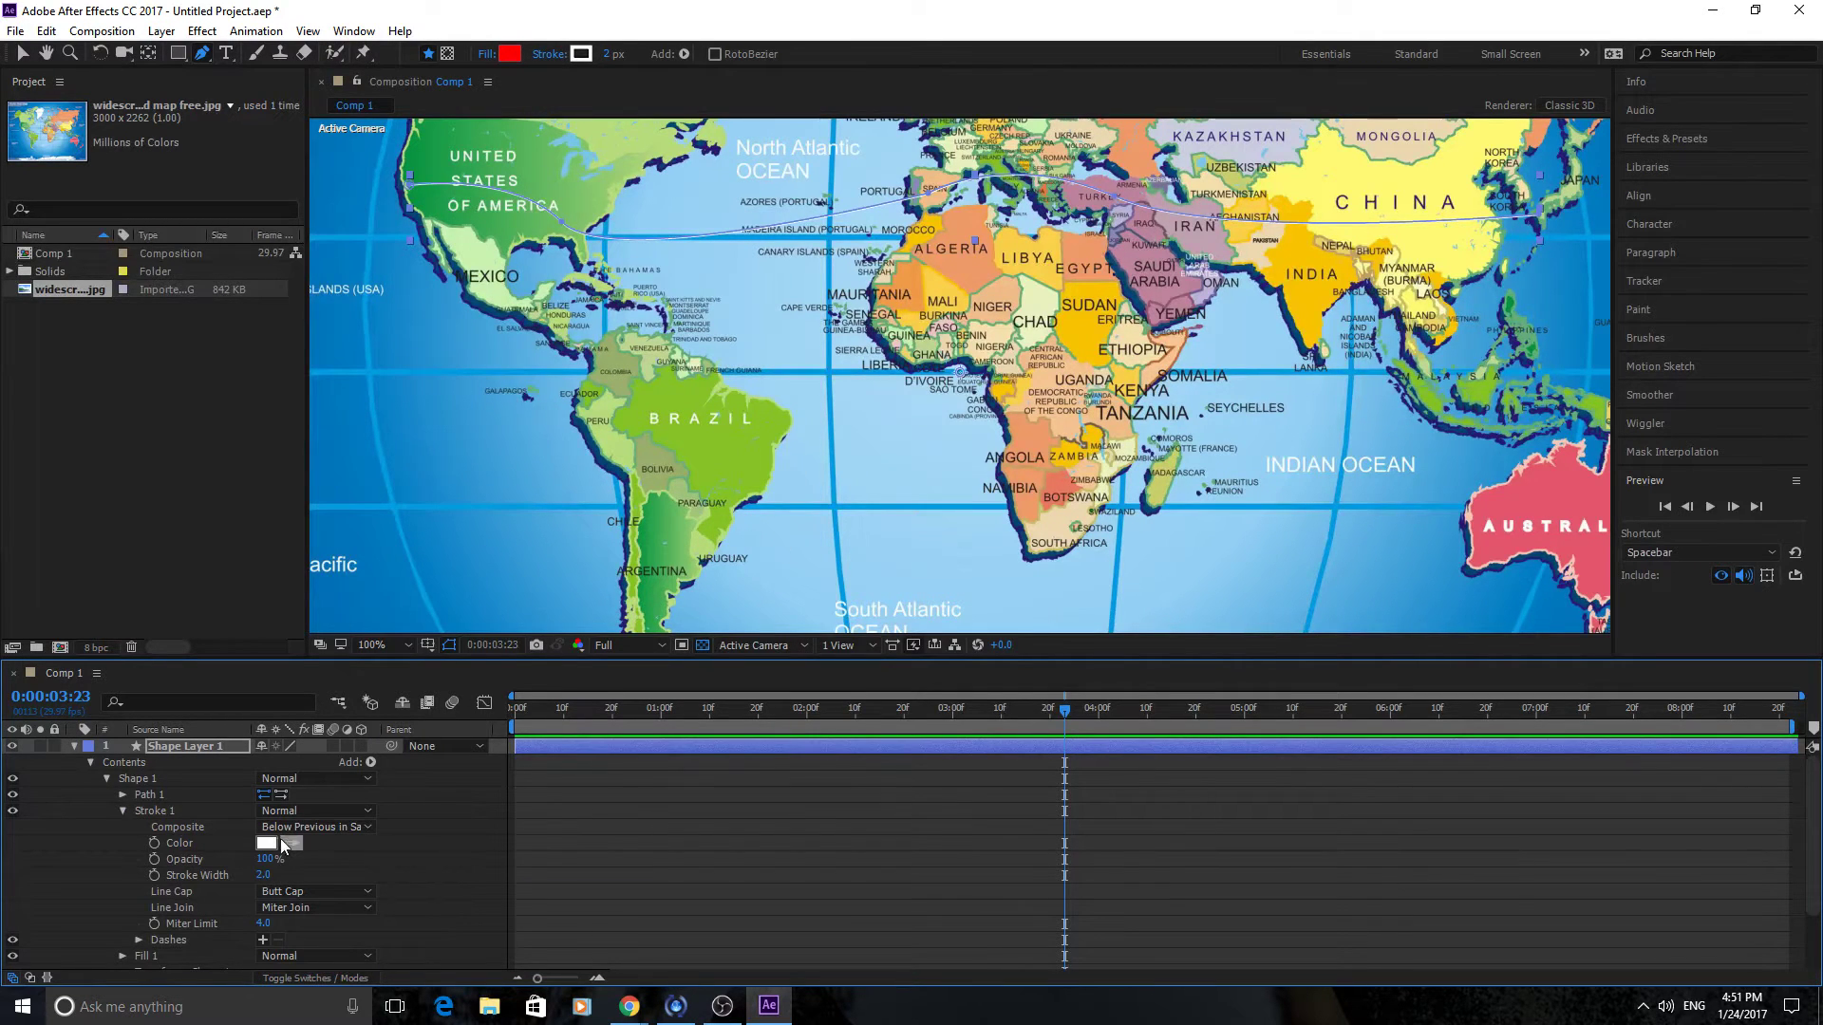
pyautogui.click(267, 843)
pyautogui.moveTo(1177, 467)
pyautogui.mouseDown()
pyautogui.moveTo(1294, 439)
pyautogui.moveTo(1212, 606)
pyautogui.moveTo(1288, 533)
pyautogui.moveTo(1303, 604)
pyautogui.mouseUp()
pyautogui.click(1311, 528)
pyautogui.moveTo(1277, 470); pyautogui.dragTo(1287, 436)
pyautogui.click(1462, 438)
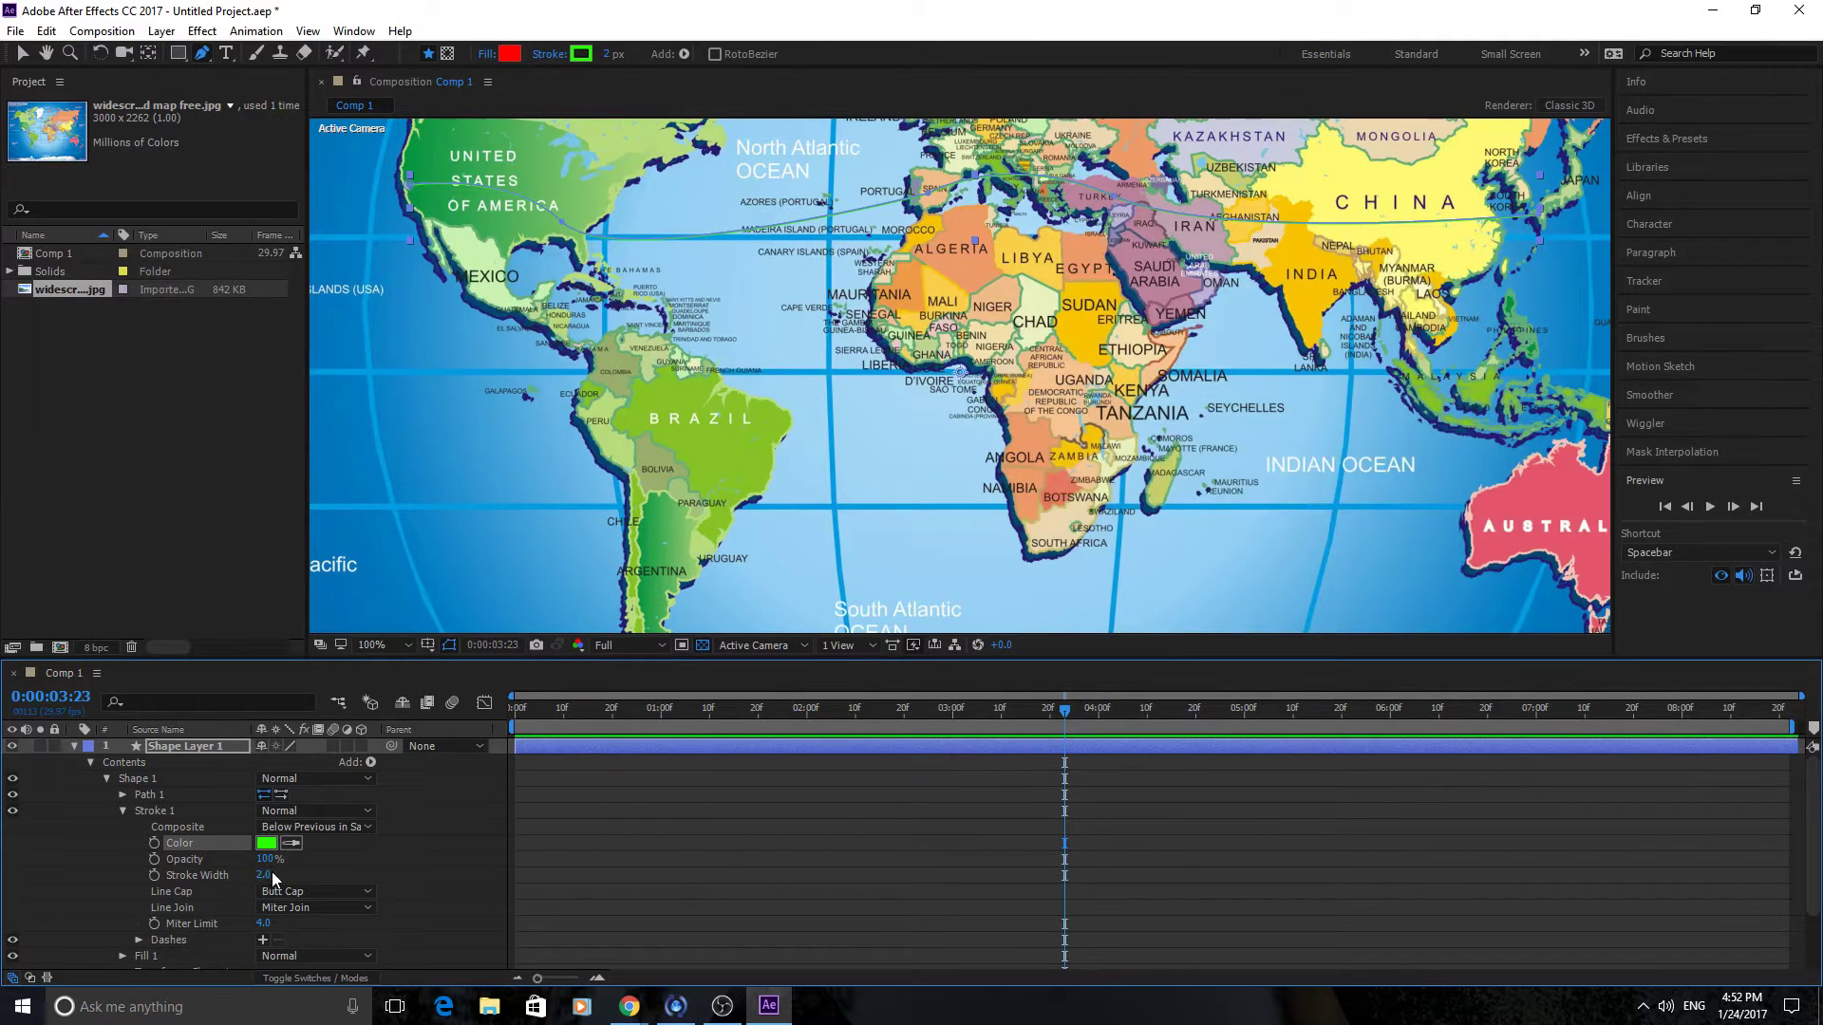
pyautogui.moveTo(262, 874); pyautogui.dragTo(276, 872)
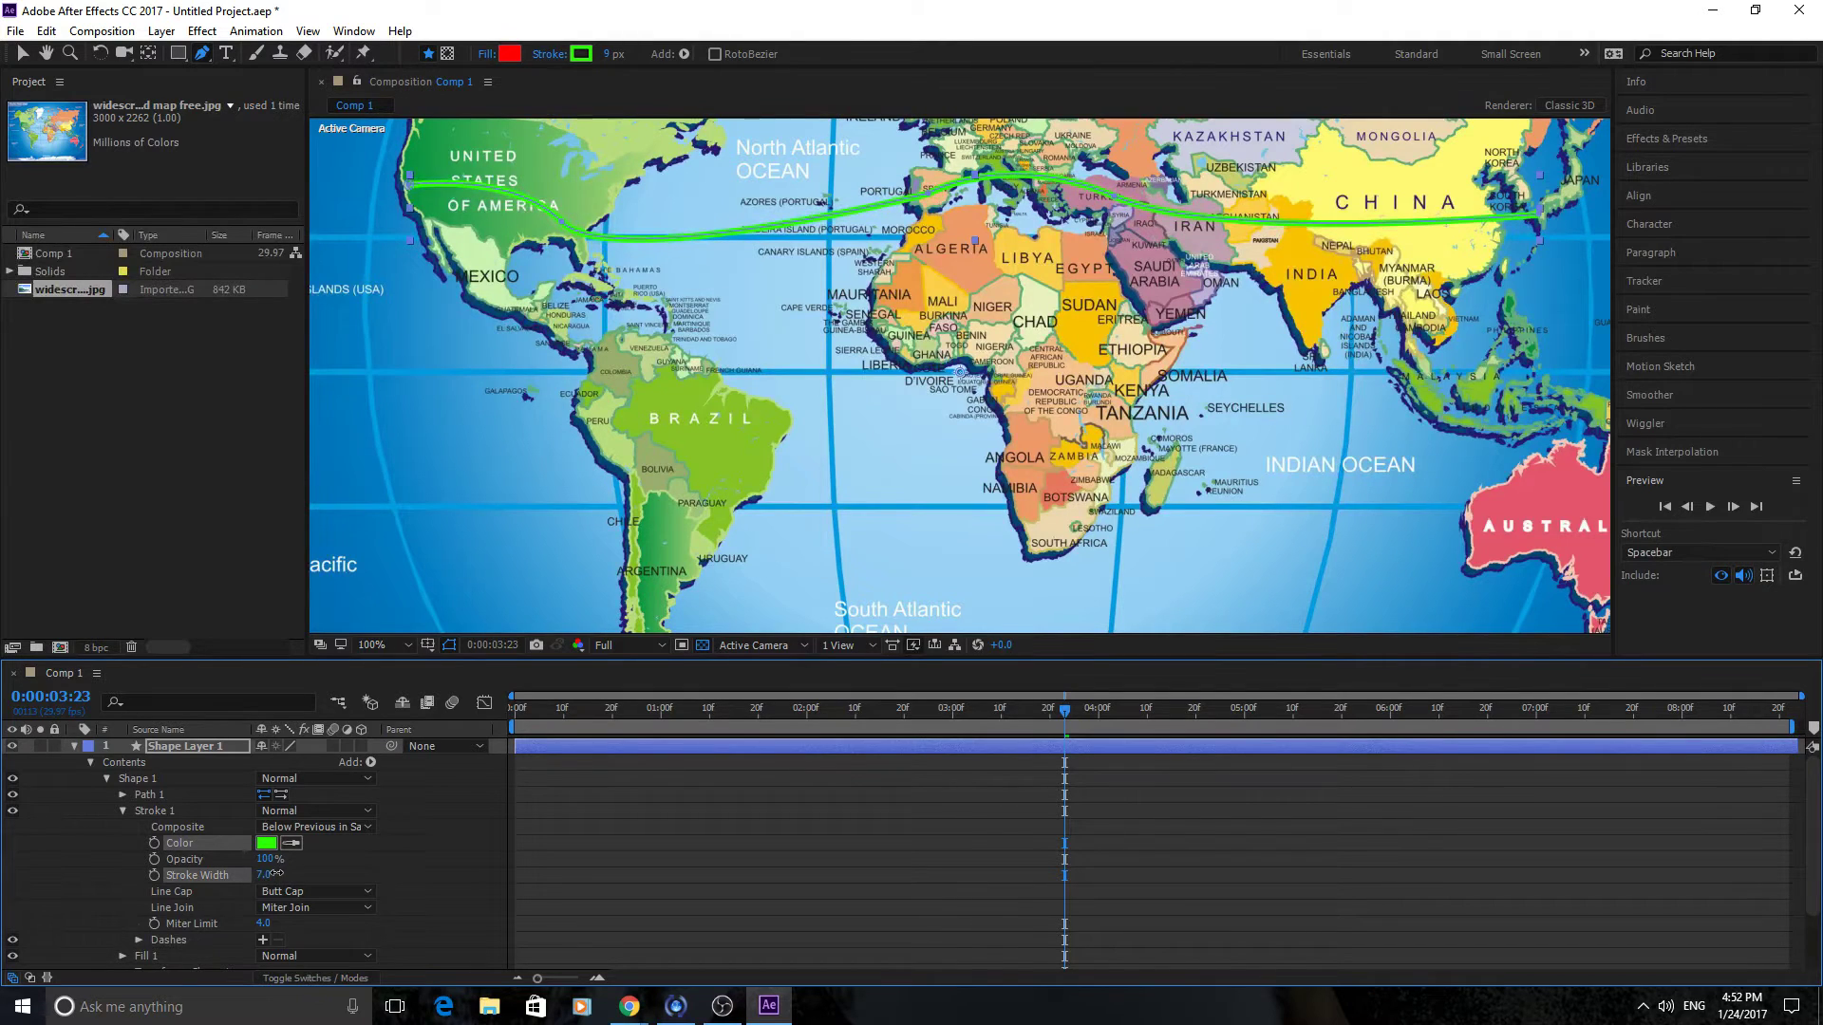
# Add dashes to the green stroke with Dash 17.0 and Offset 4.0, then collapse Shape 1.
pyautogui.click(262, 940)
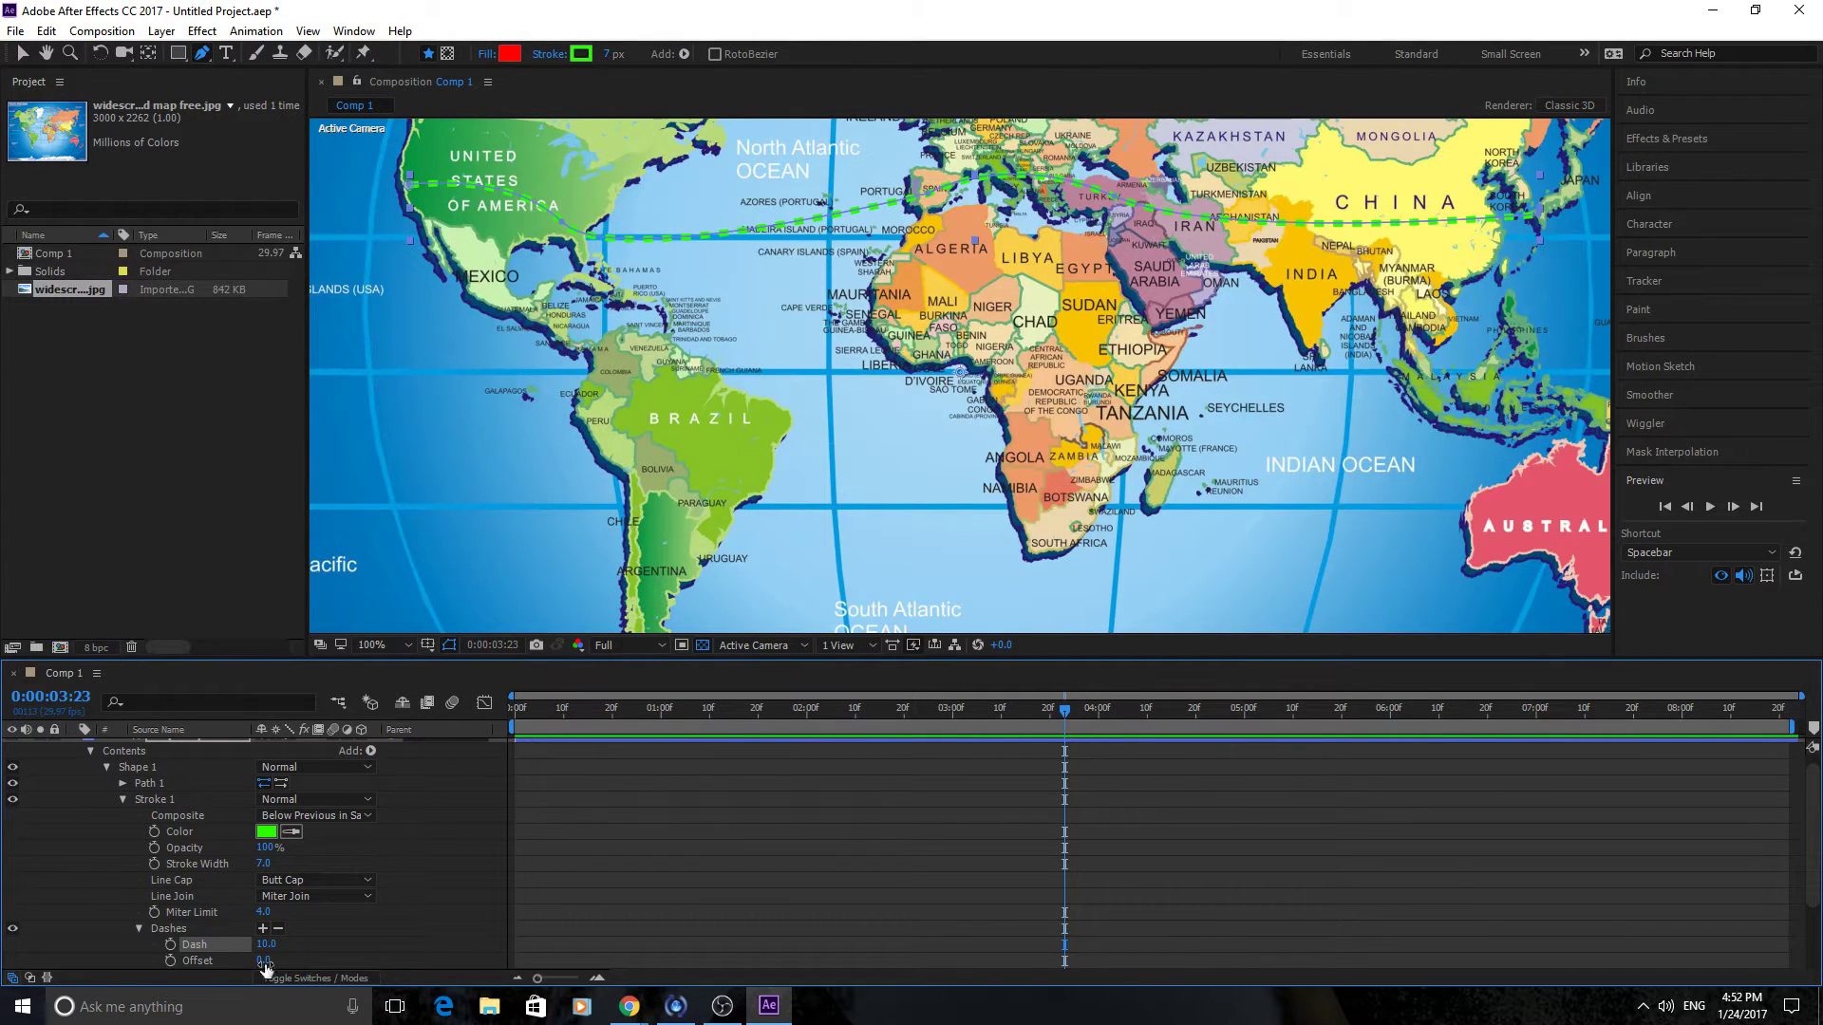
pyautogui.scroll(-1, 339, 950)
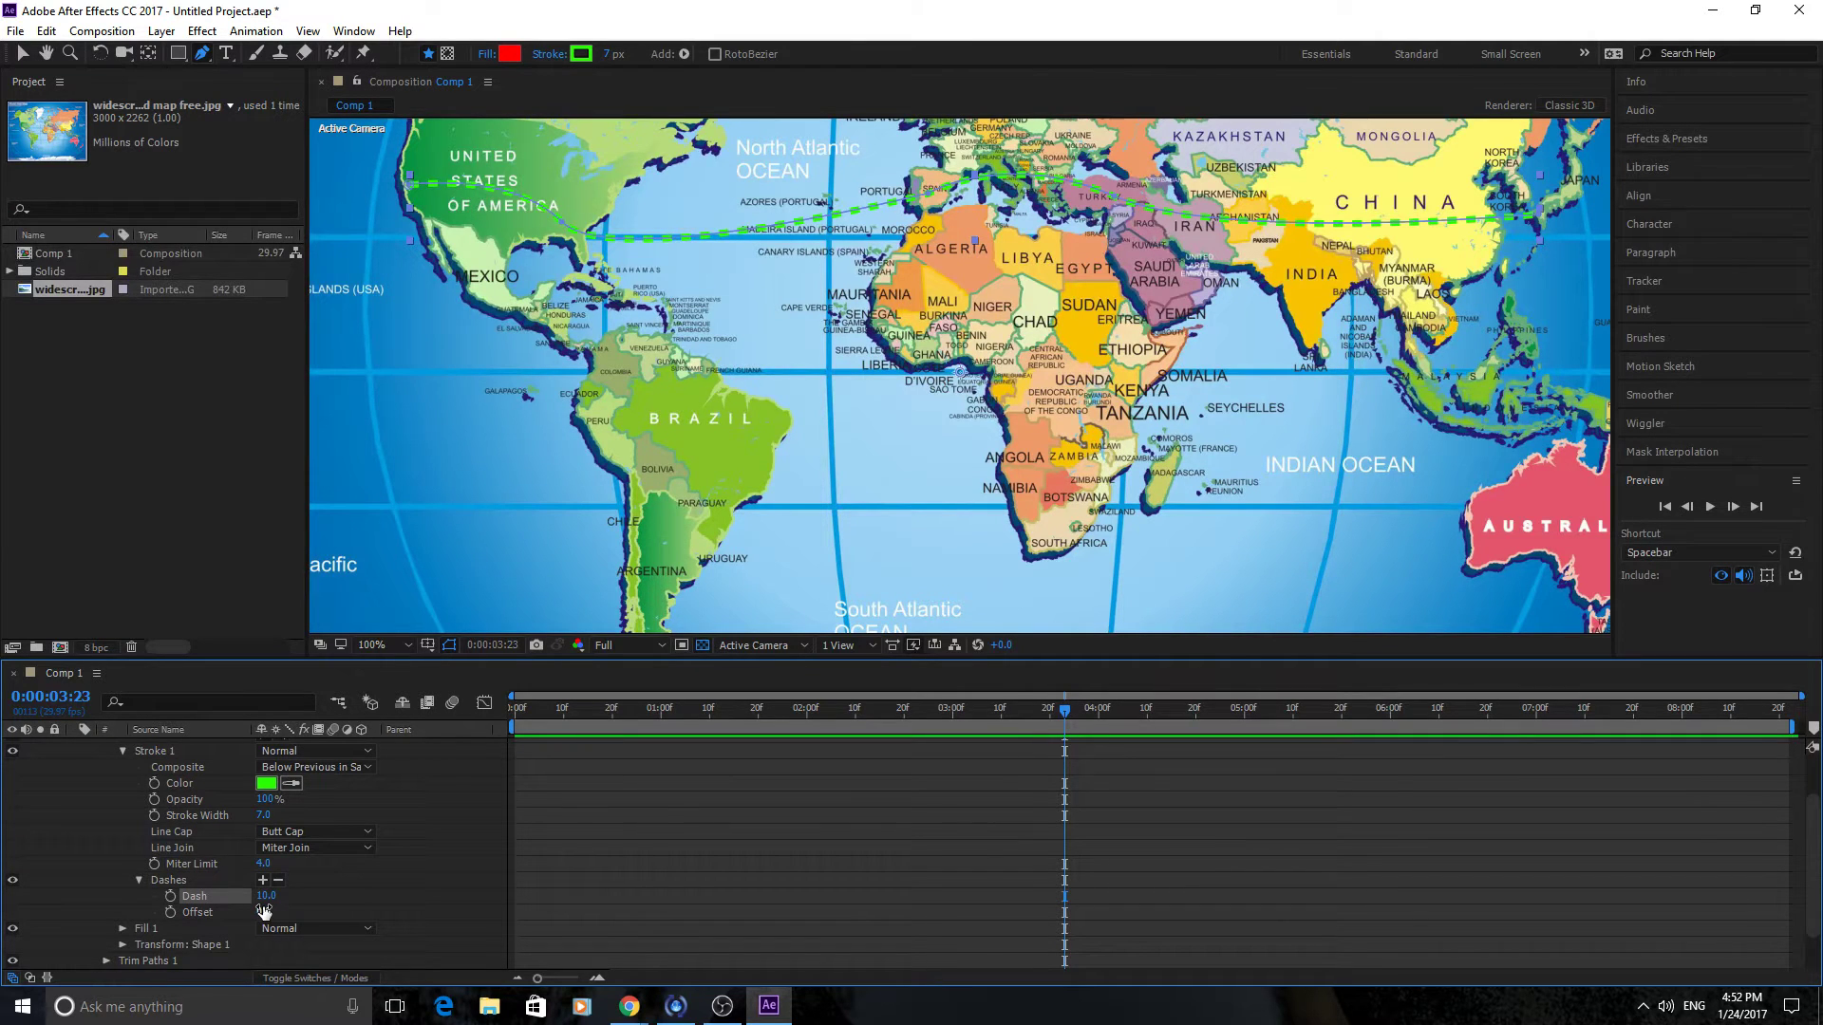
pyautogui.moveTo(266, 897)
pyautogui.mouseDown()
pyautogui.moveTo(280, 910)
pyautogui.moveTo(254, 911)
pyautogui.mouseUp()
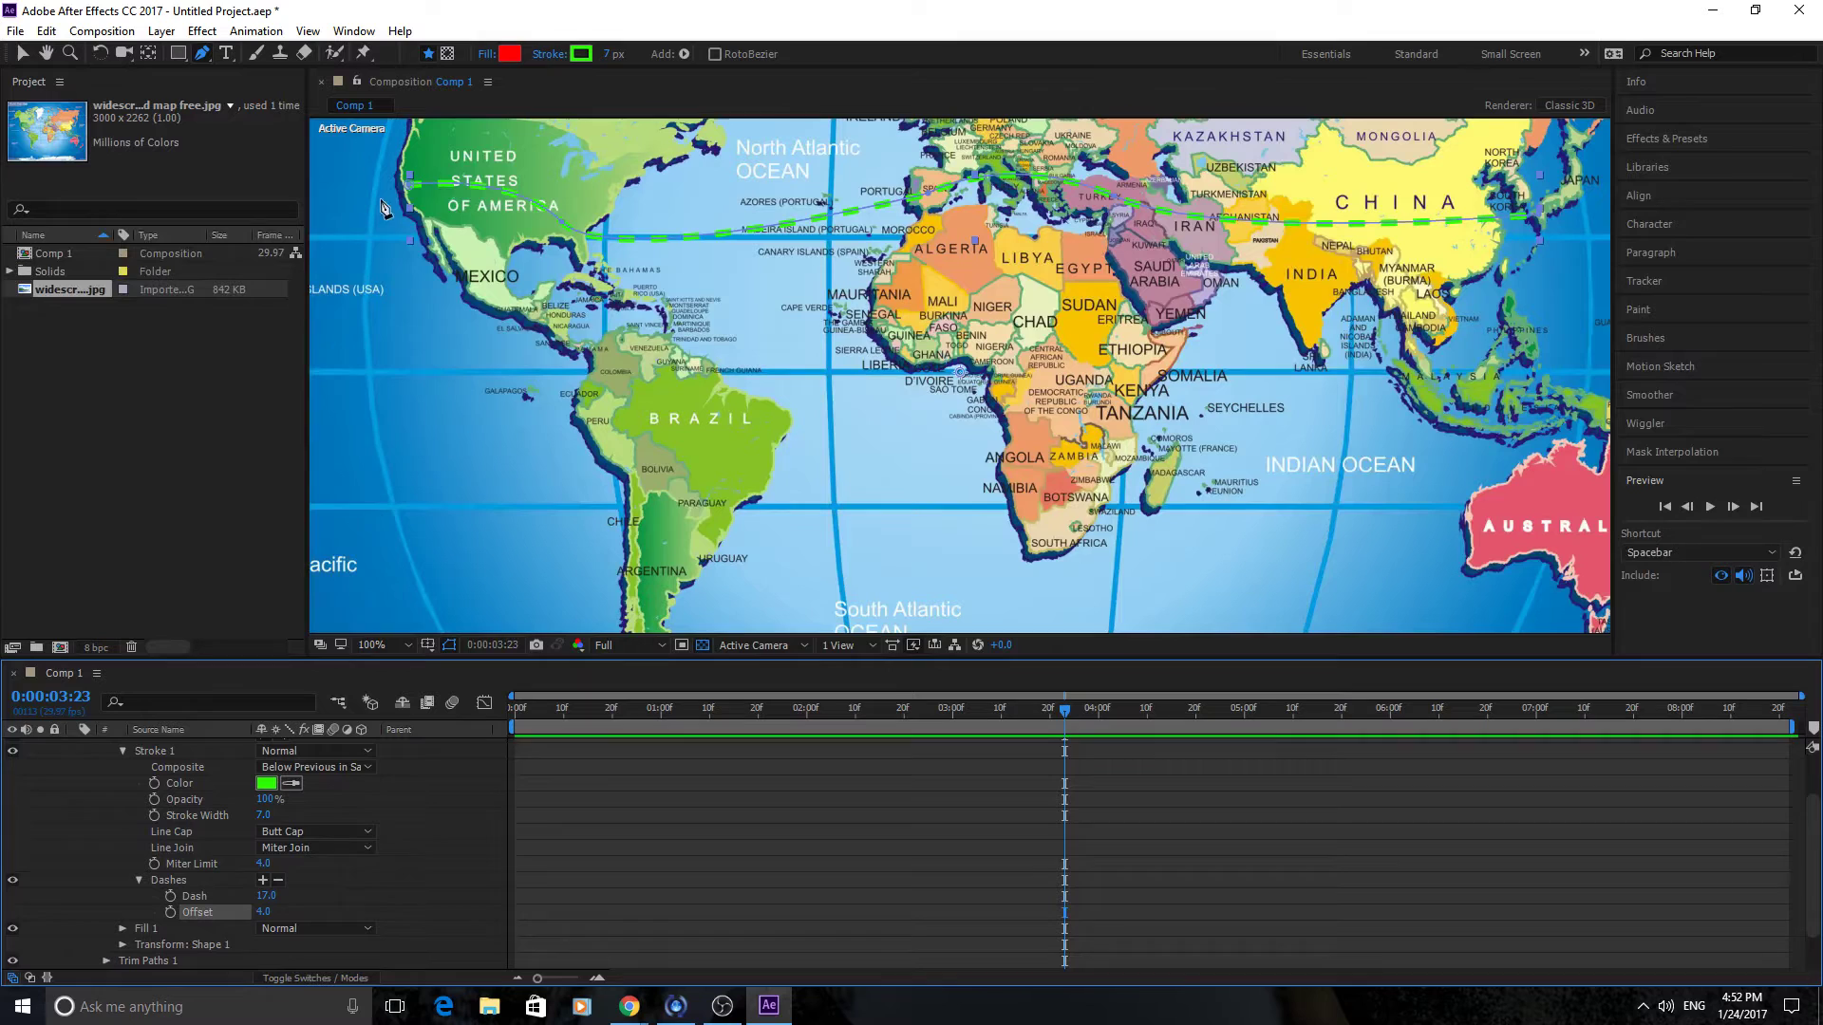
pyautogui.scroll(1, 456, 850)
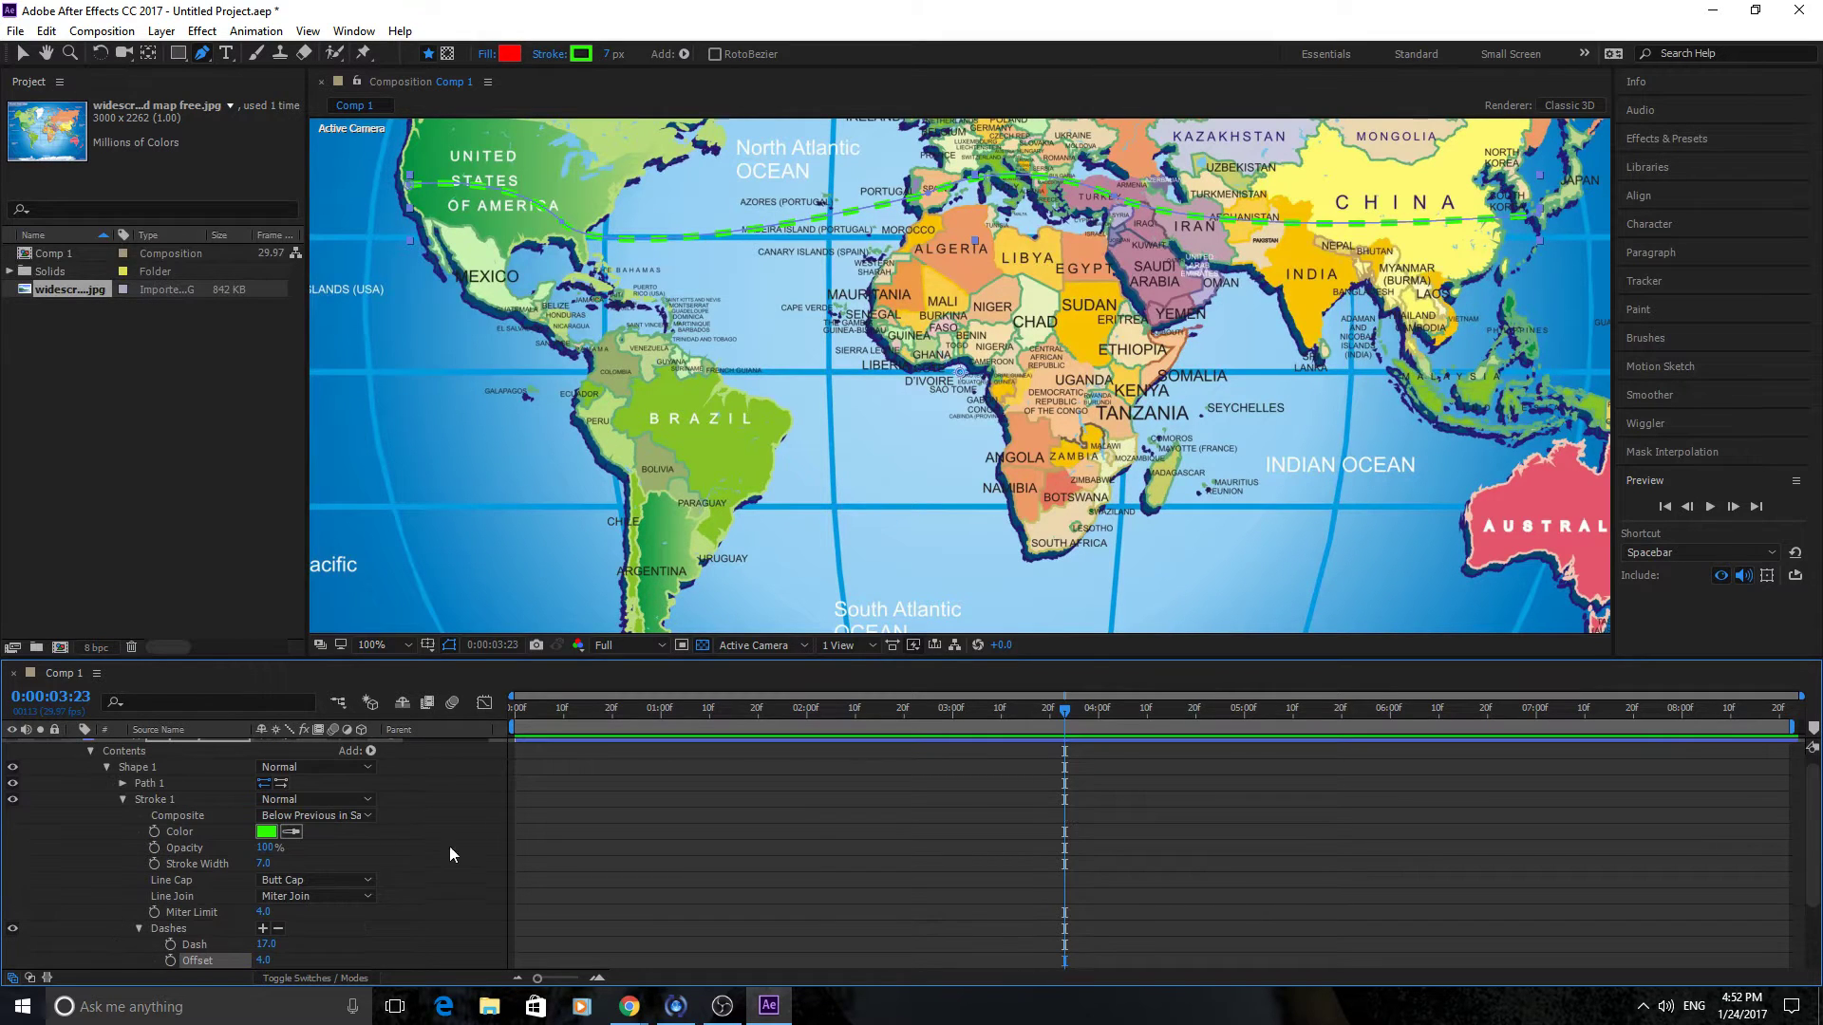
pyautogui.click(105, 768)
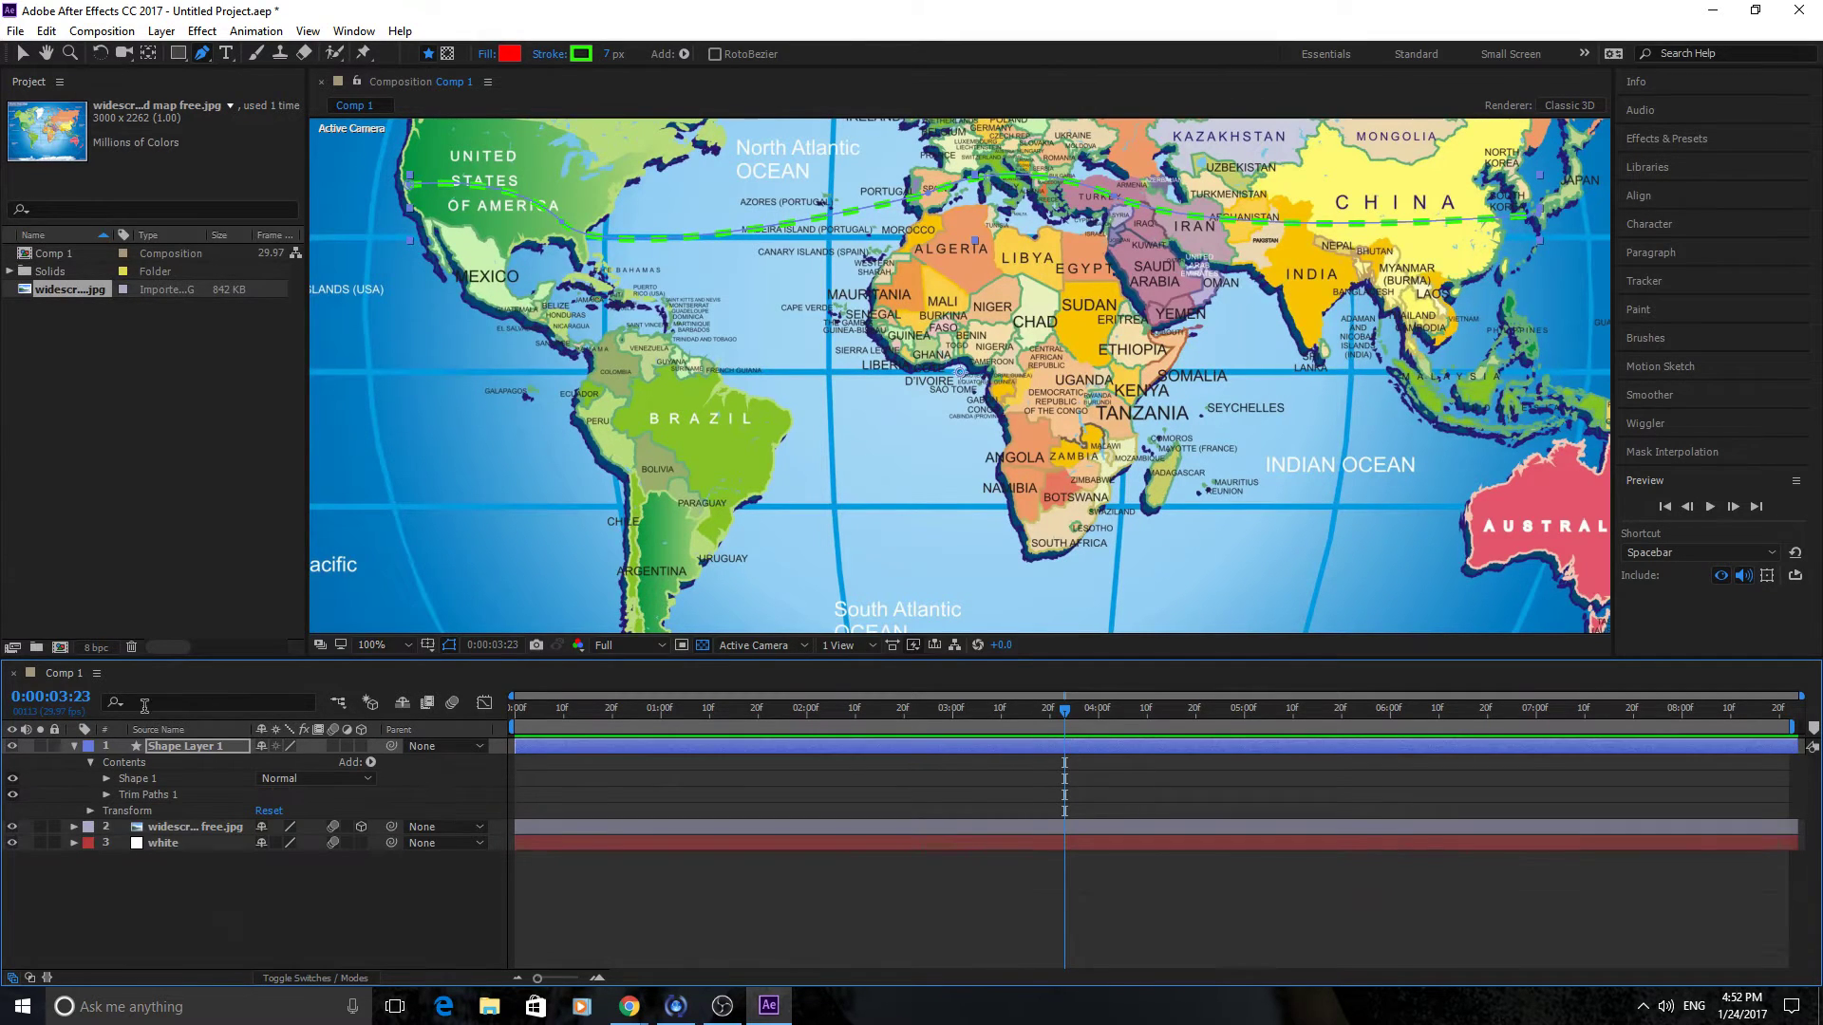
# Apply a Drop Shadow layer style to Shape Layer 1 and expand Trim Paths 1.
pyautogui.press(',')
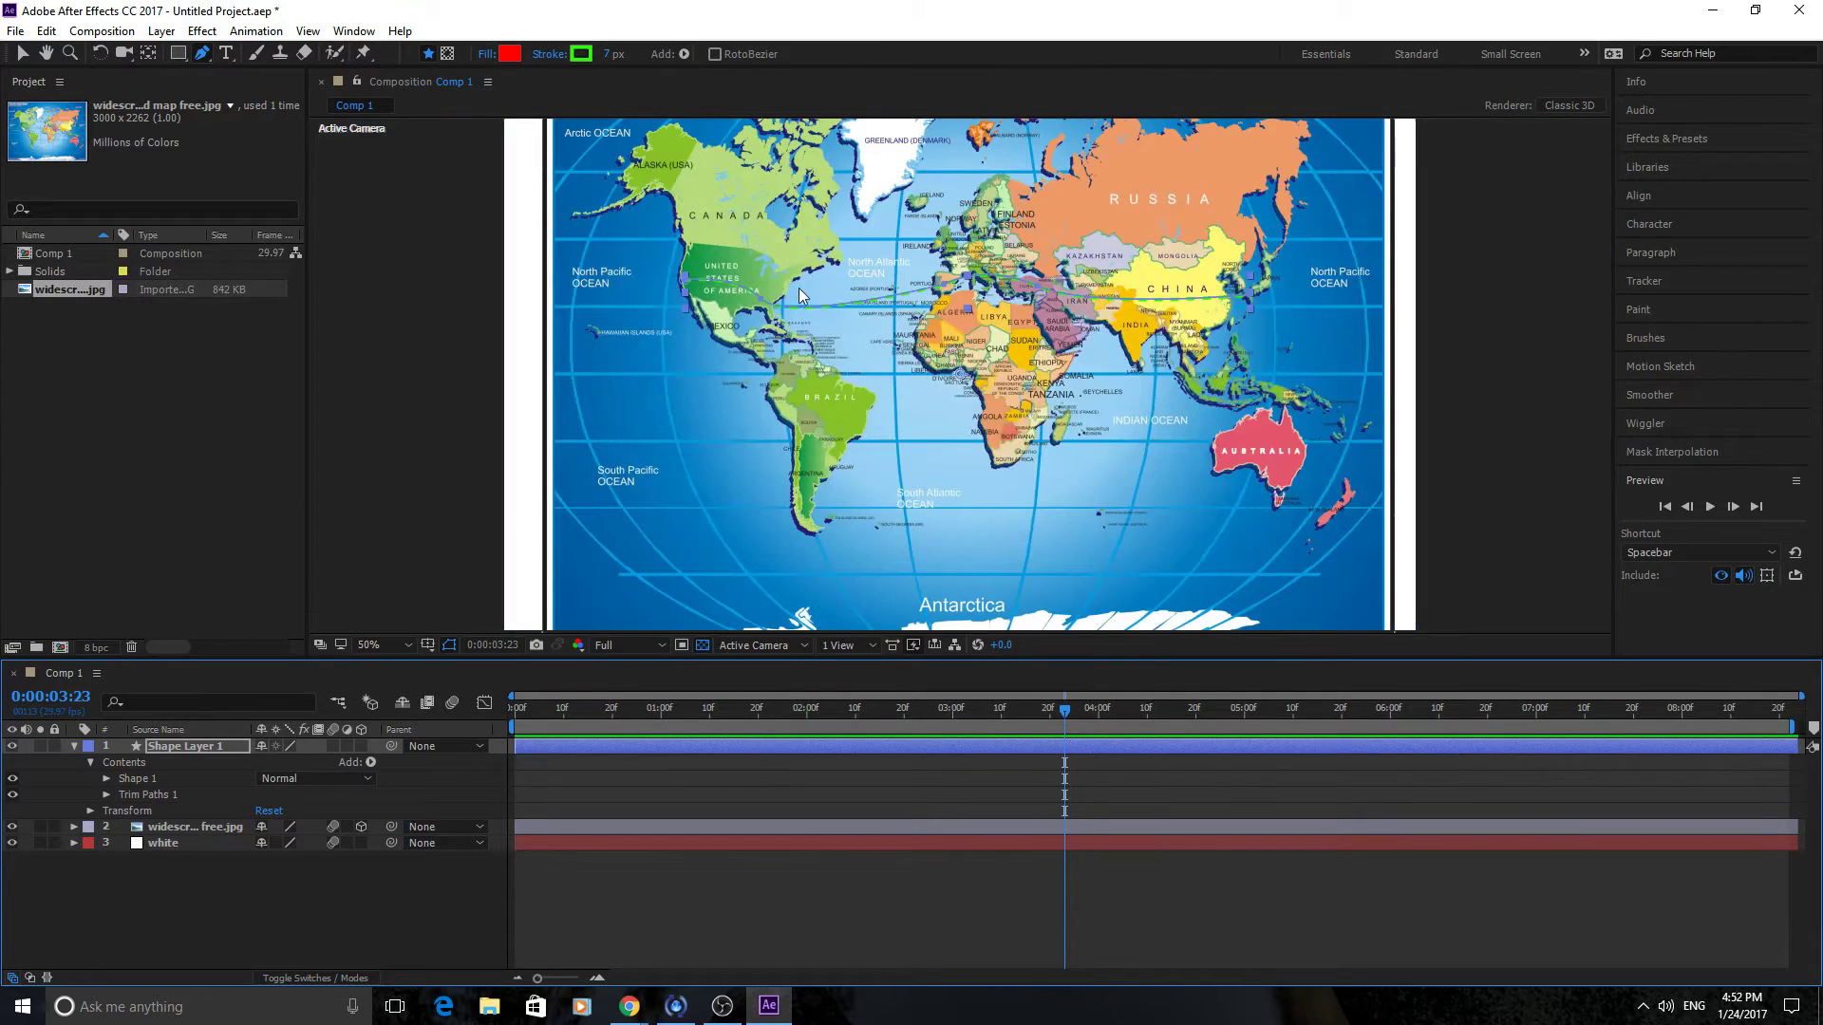
pyautogui.press('.')
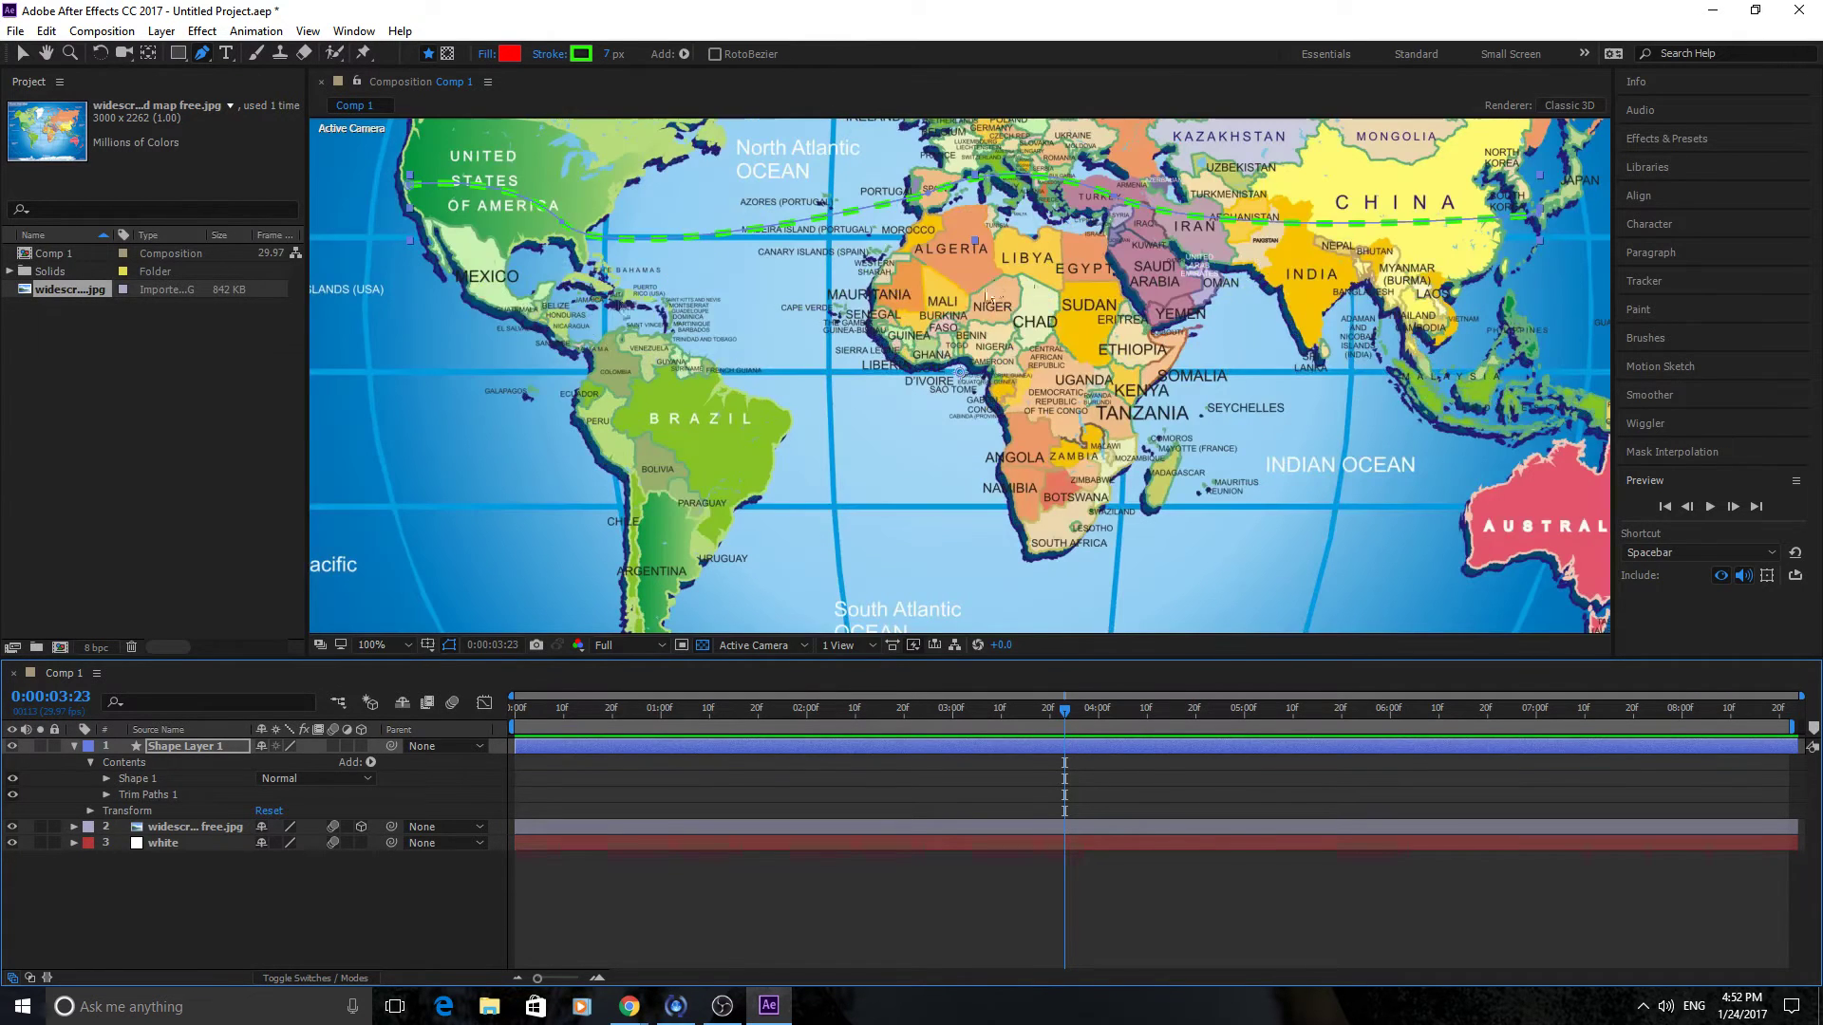
pyautogui.click(161, 31)
pyautogui.moveTo(208, 512)
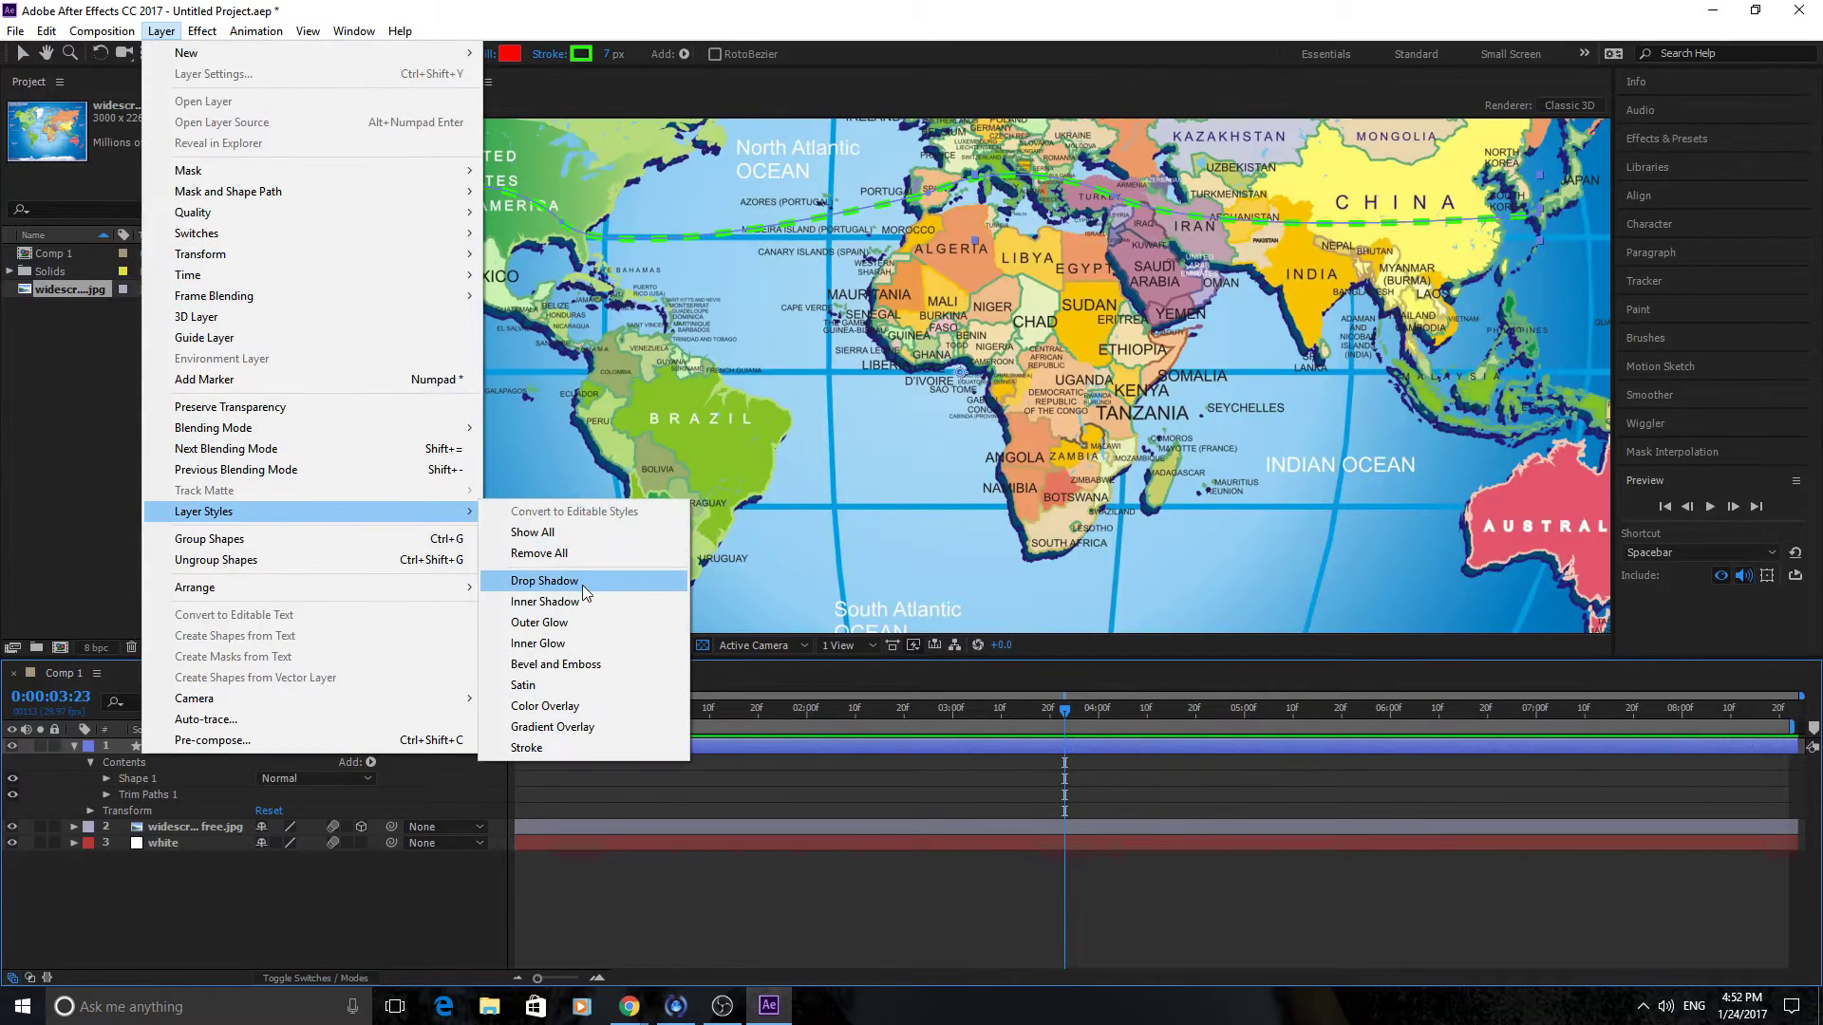
pyautogui.click(544, 580)
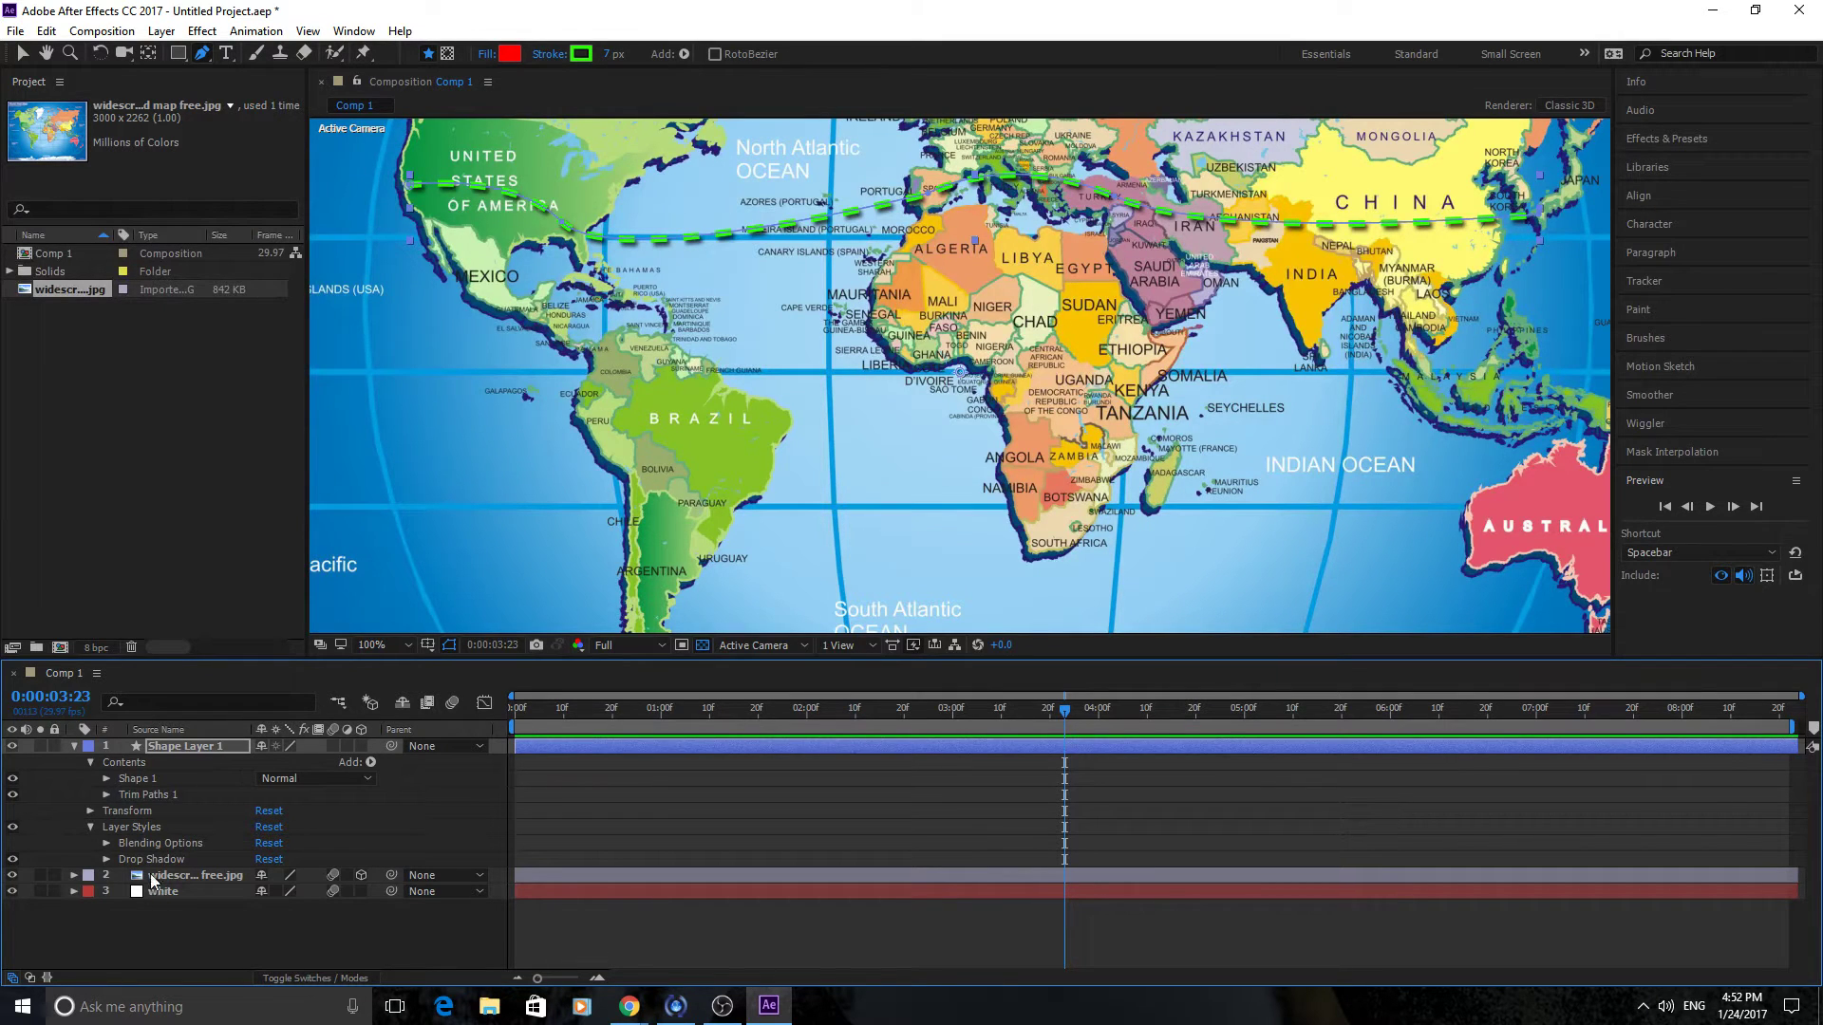
pyautogui.click(106, 796)
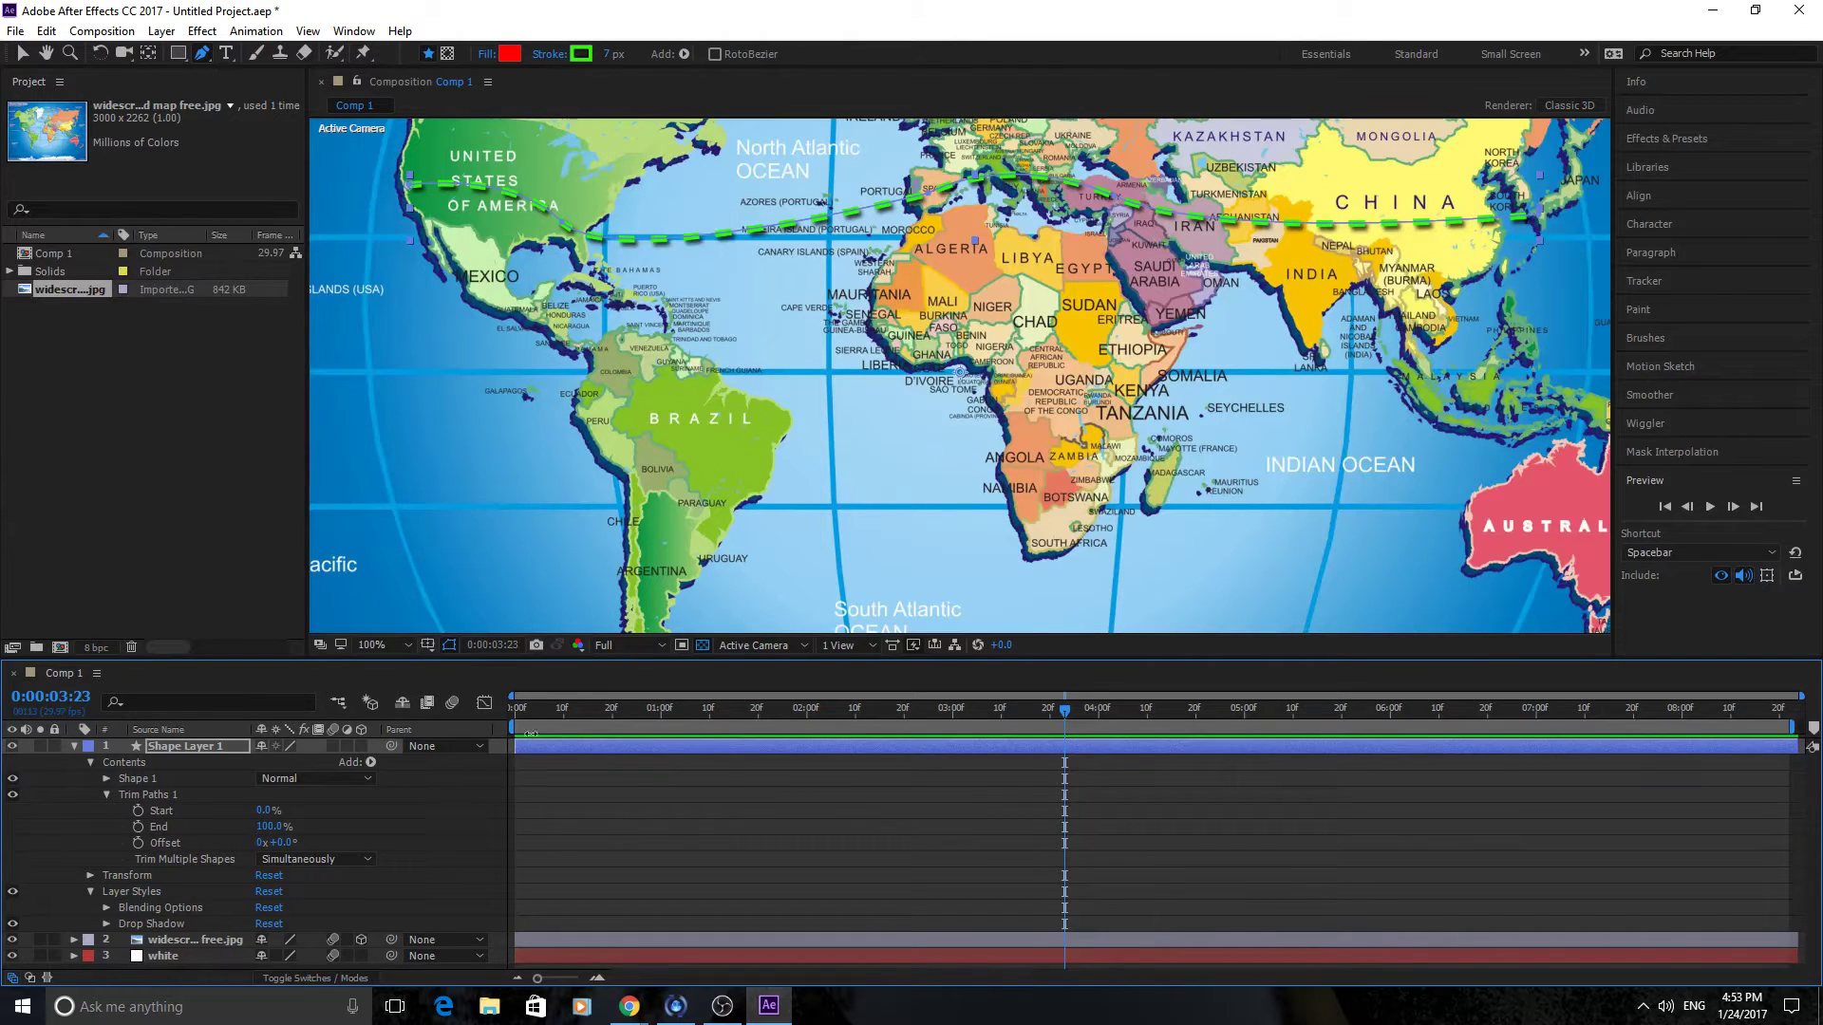
# Keyframe Trim Paths End from 0% at 0:00 to 100% at 3:00.
pyautogui.moveTo(276, 831); pyautogui.dragTo(171, 828)
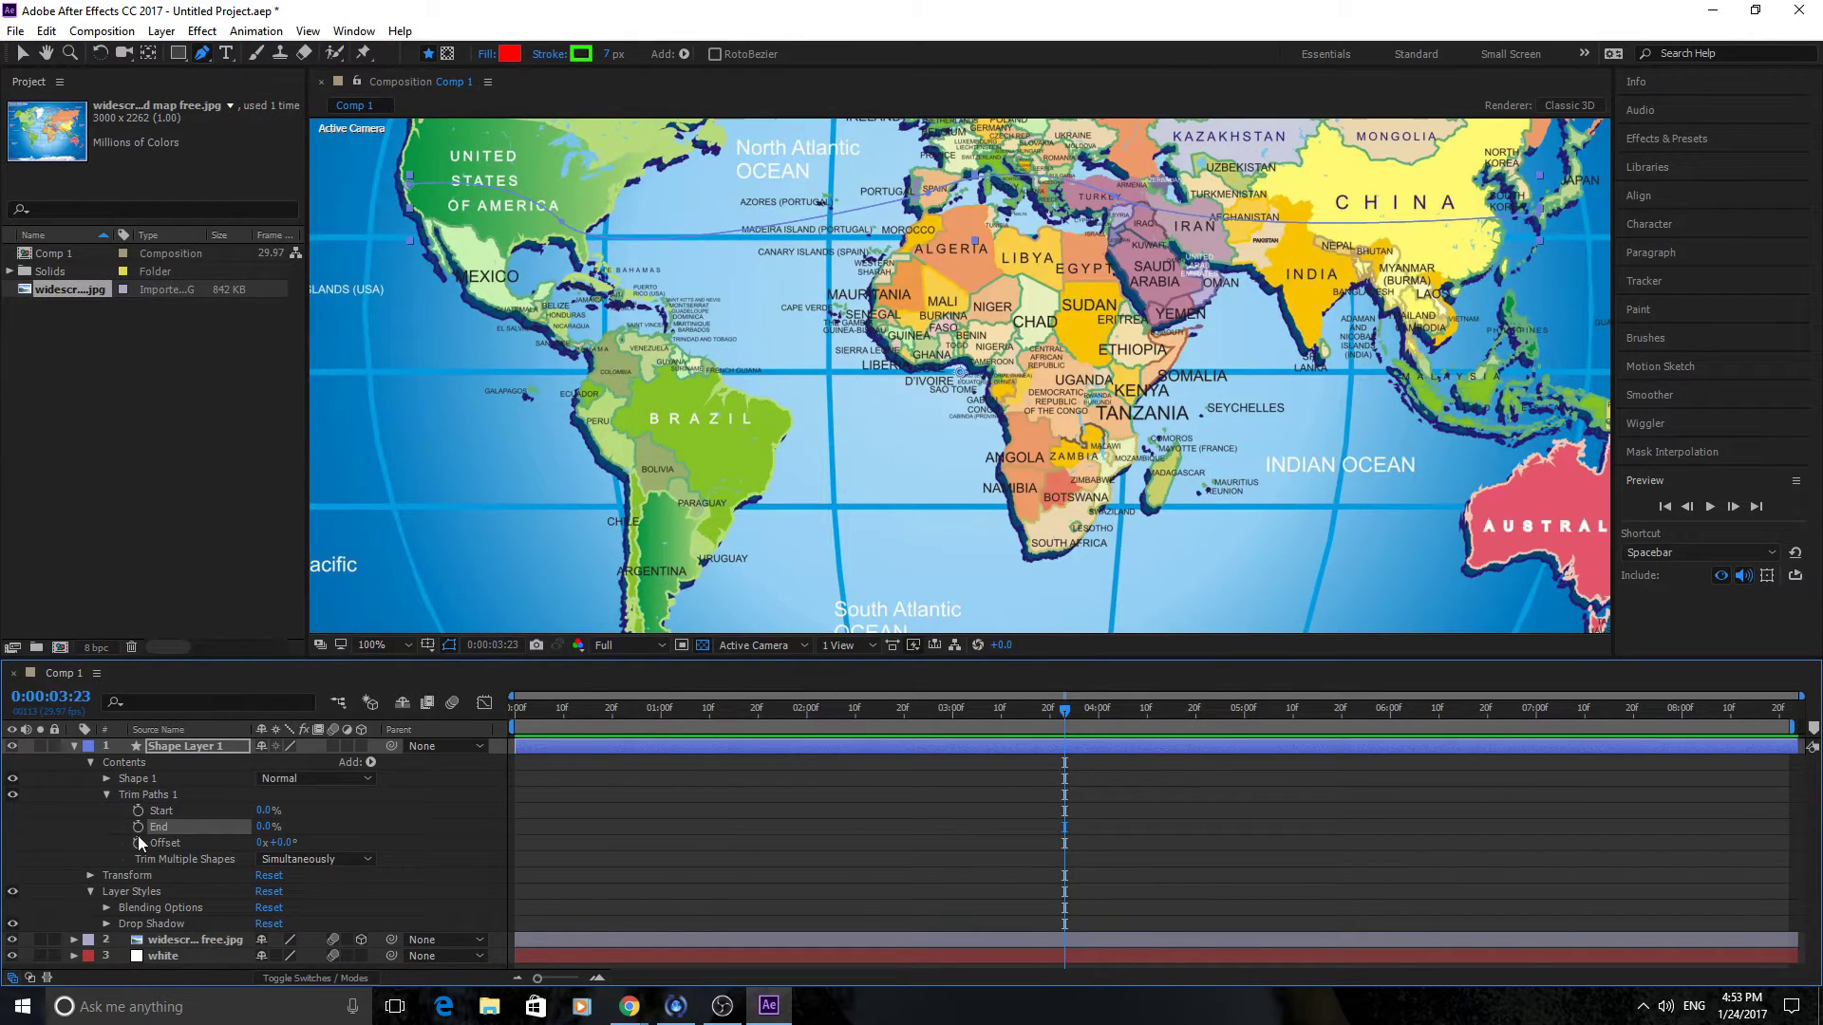
pyautogui.click(139, 828)
pyautogui.press('Home')
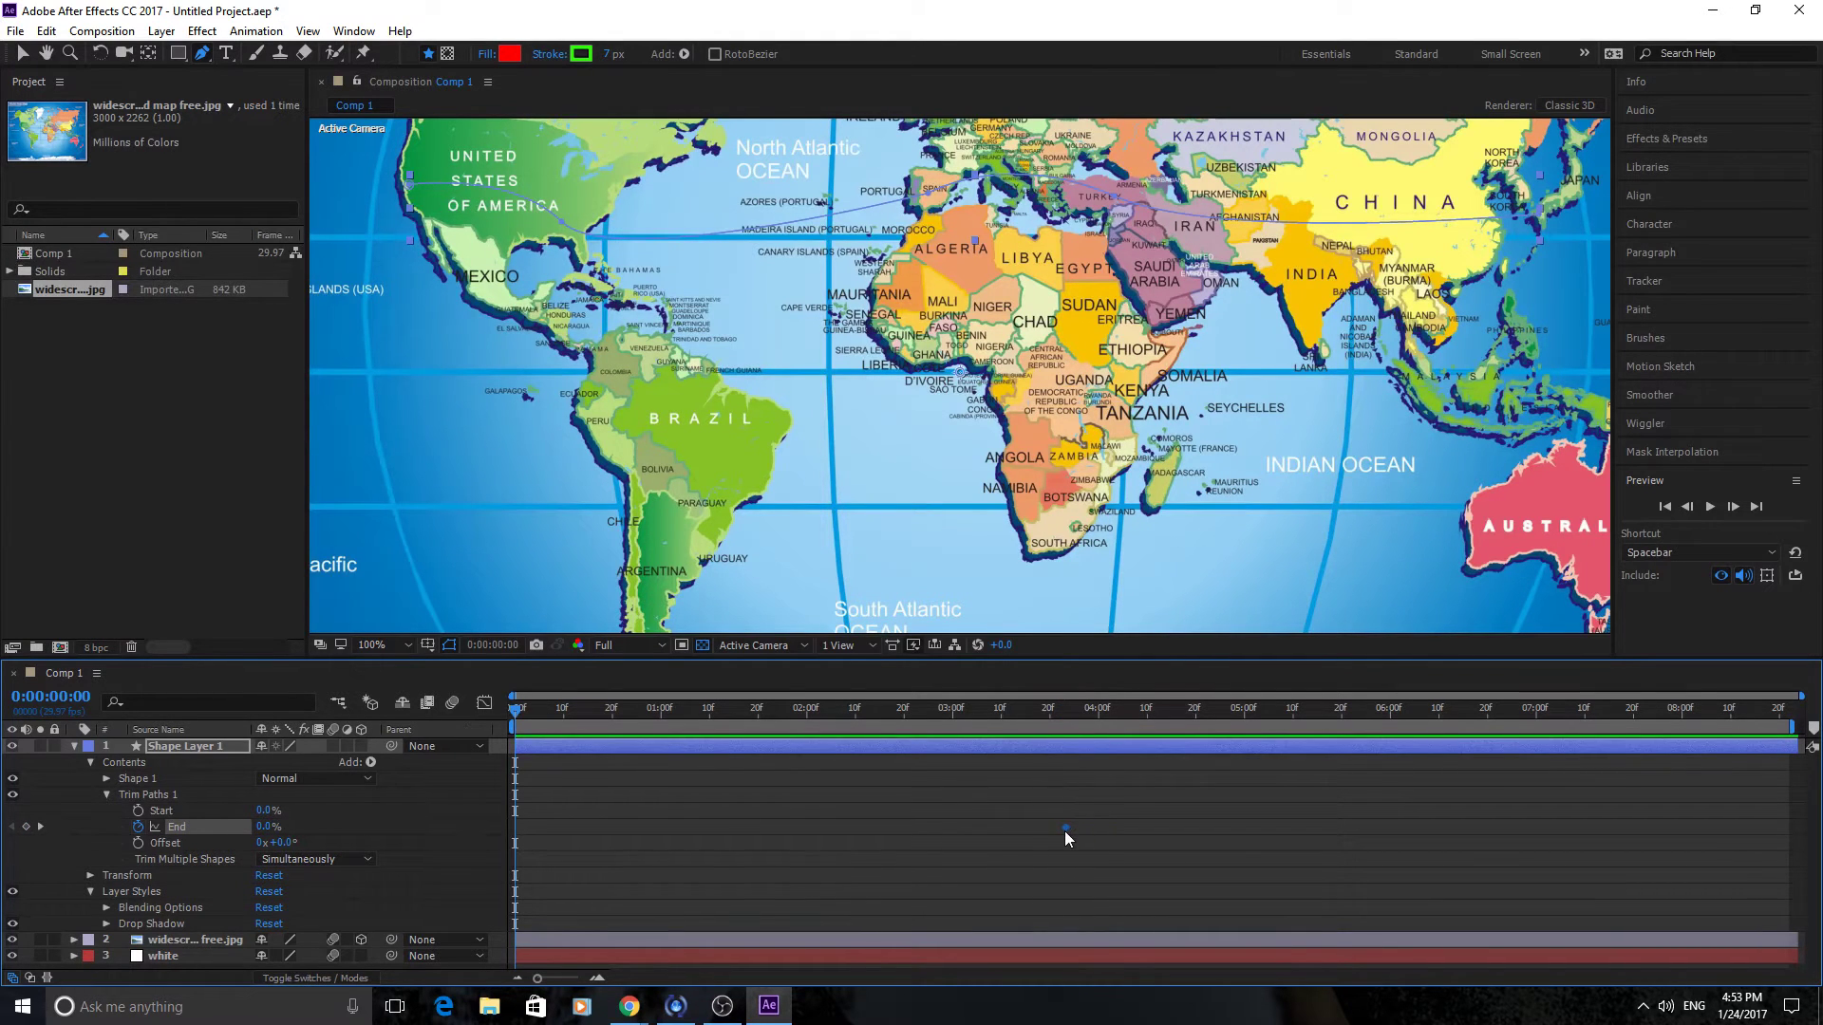
pyautogui.moveTo(1065, 828); pyautogui.dragTo(521, 853)
pyautogui.moveTo(623, 727); pyautogui.dragTo(952, 729)
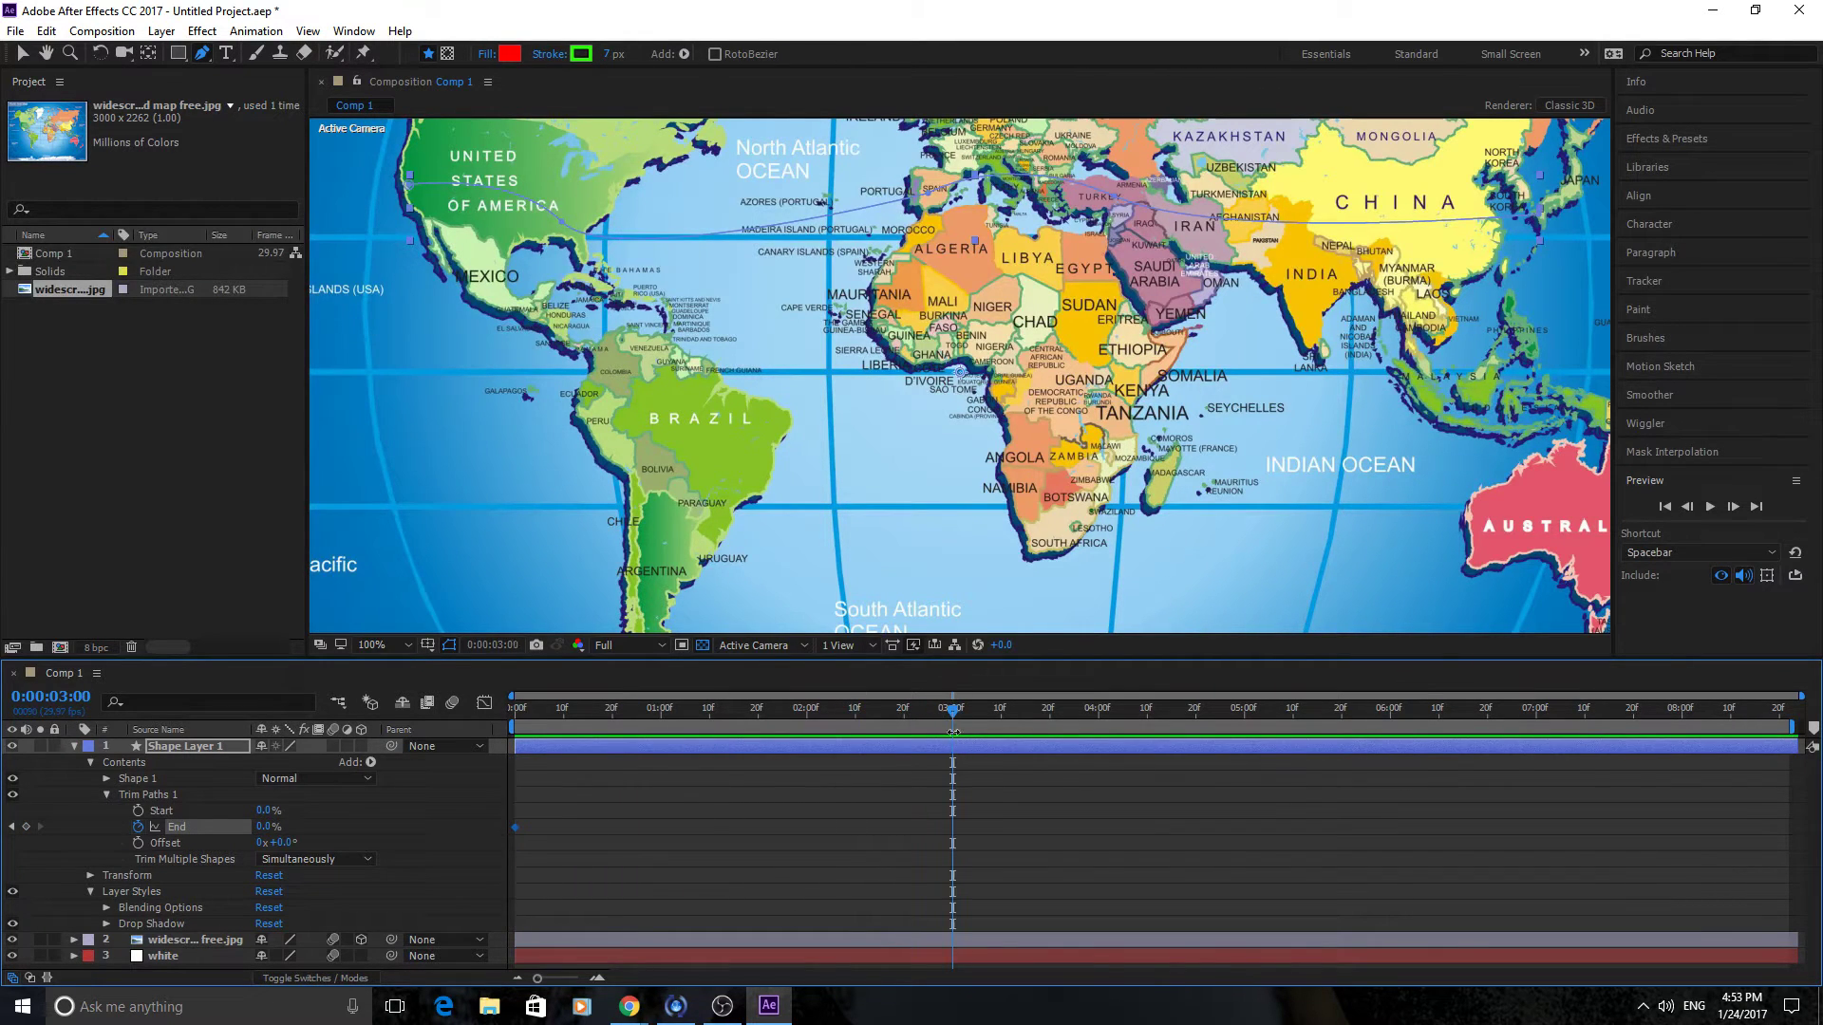
pyautogui.click(268, 827)
pyautogui.write('100')
pyautogui.click(675, 841)
# Preview the dashed path drawing itself from the beginning.
pyautogui.moveTo(618, 714); pyautogui.dragTo(475, 716)
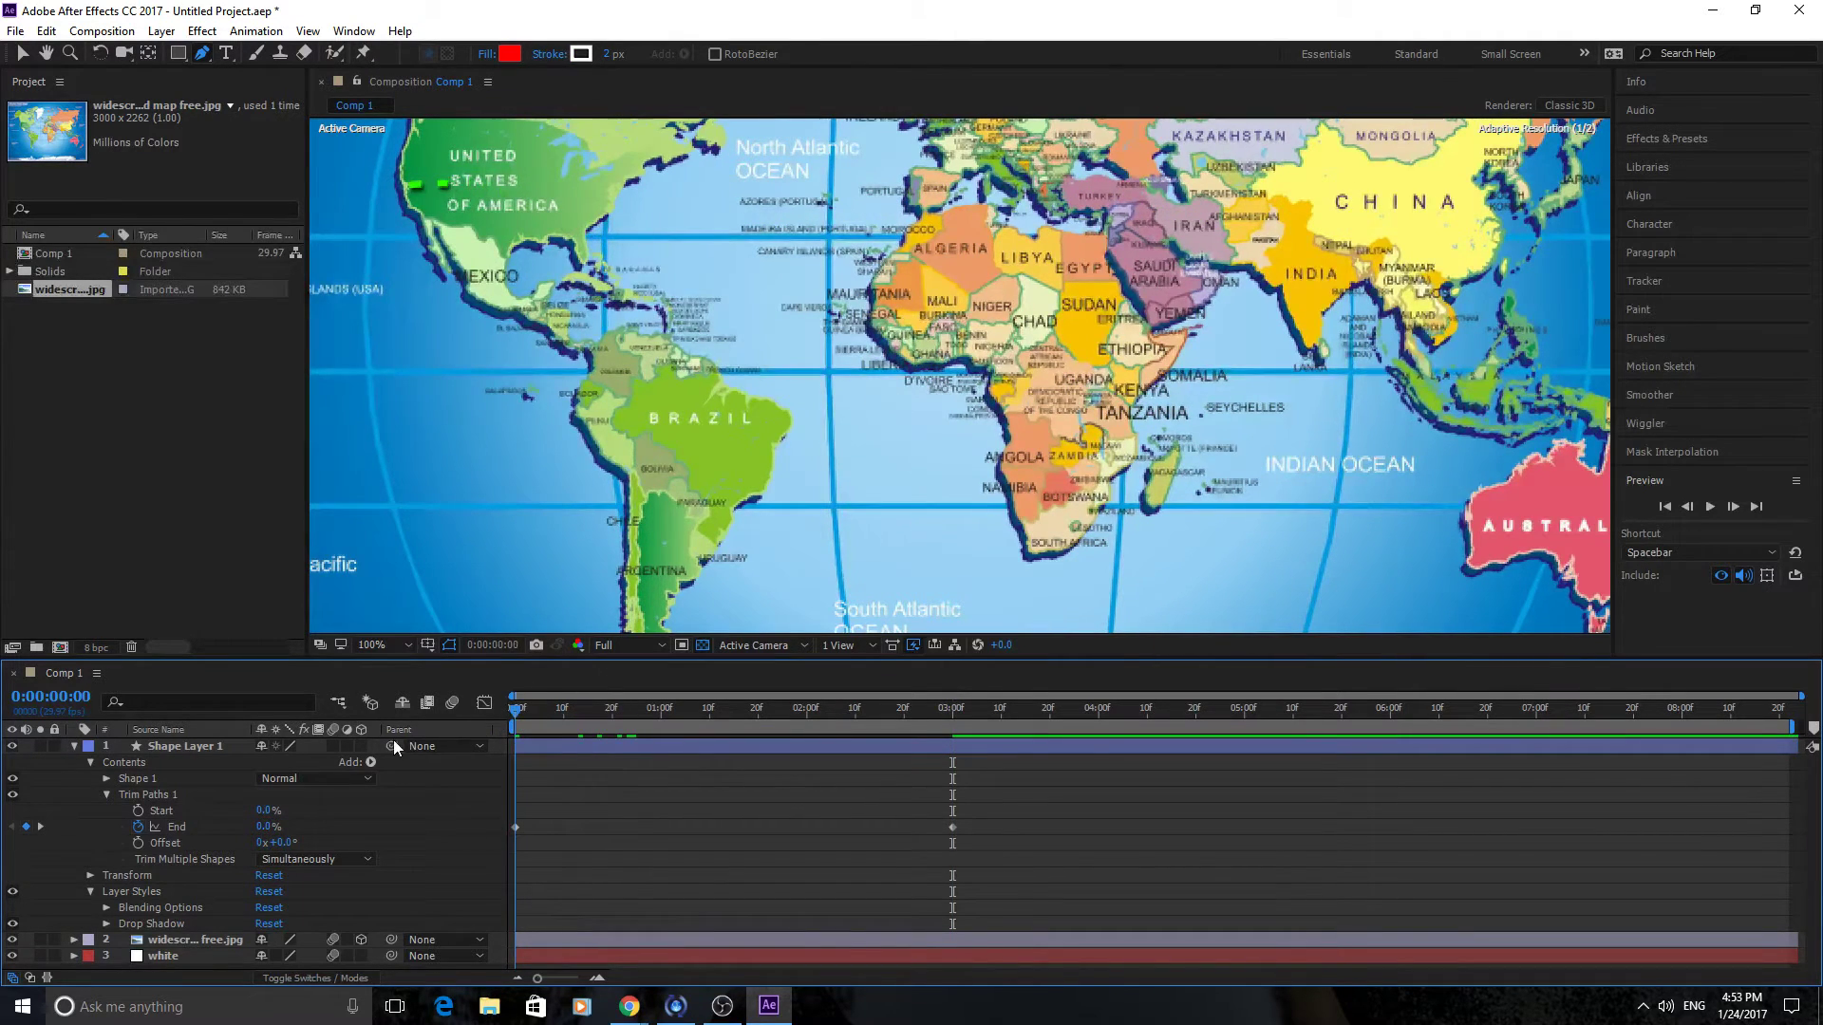
pyautogui.press('space')
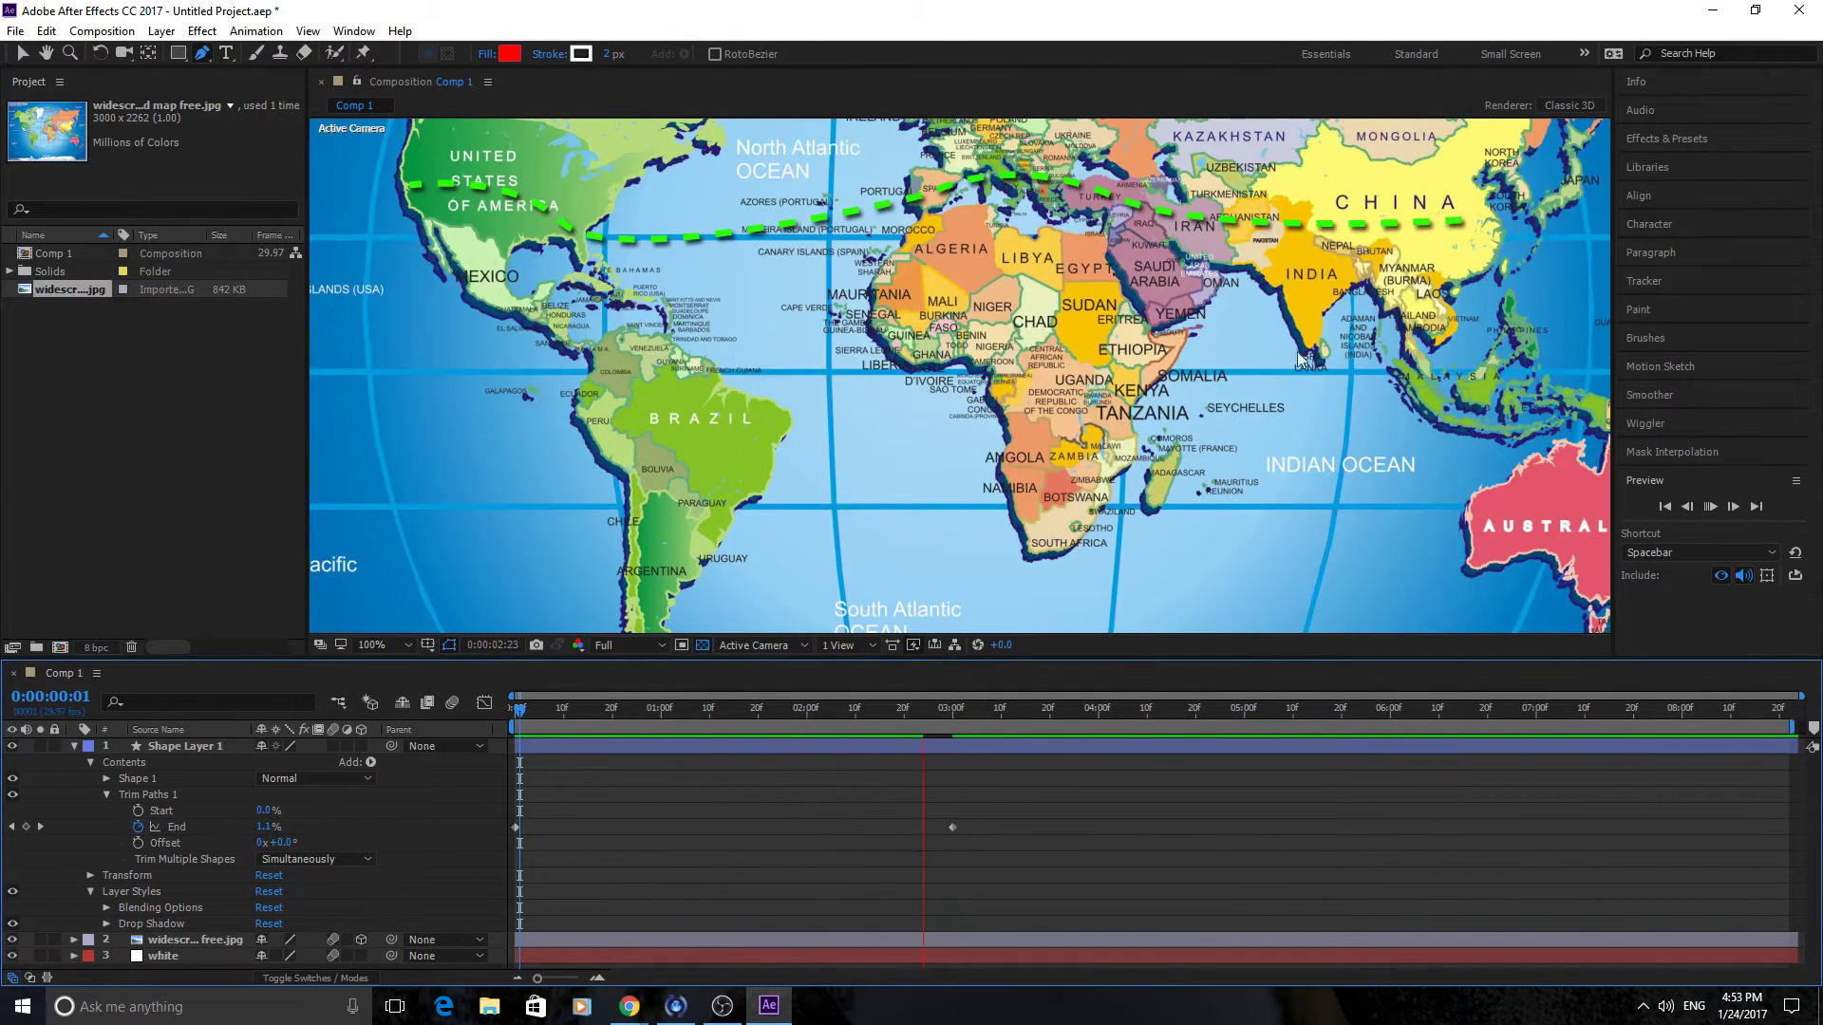
pyautogui.press('space')
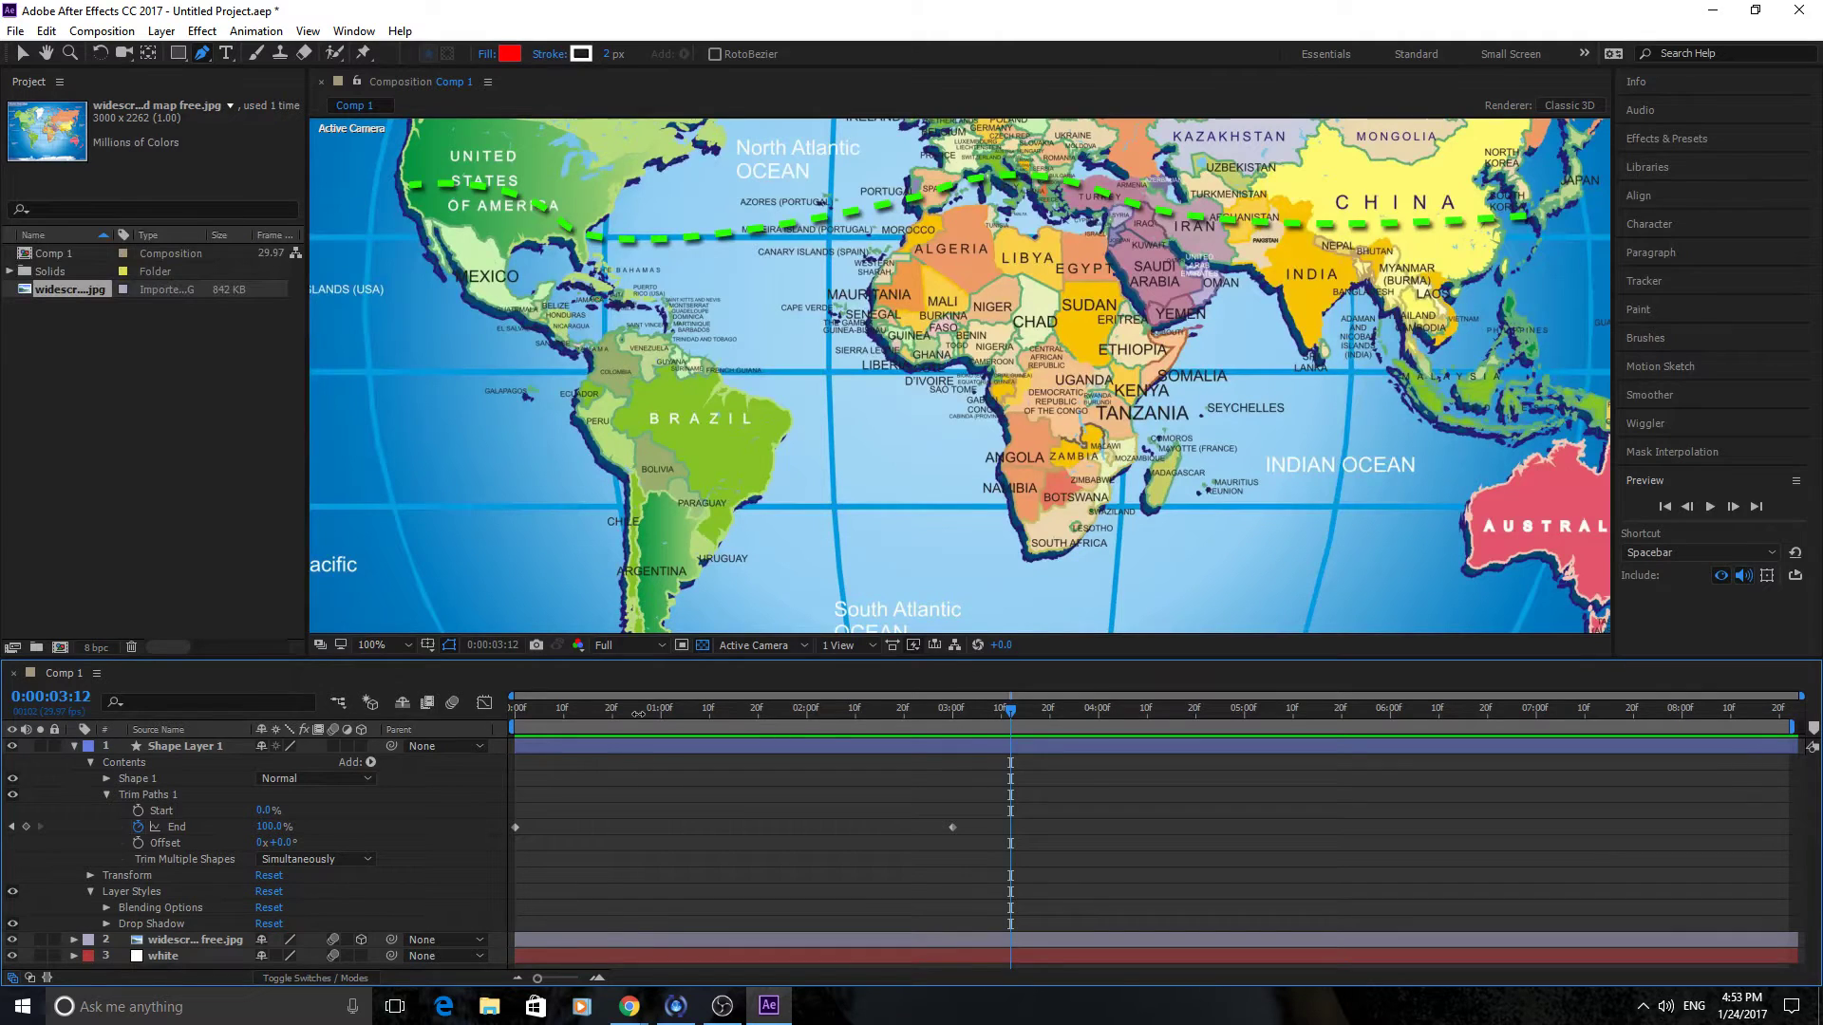
pyautogui.moveTo(634, 710); pyautogui.dragTo(408, 676)
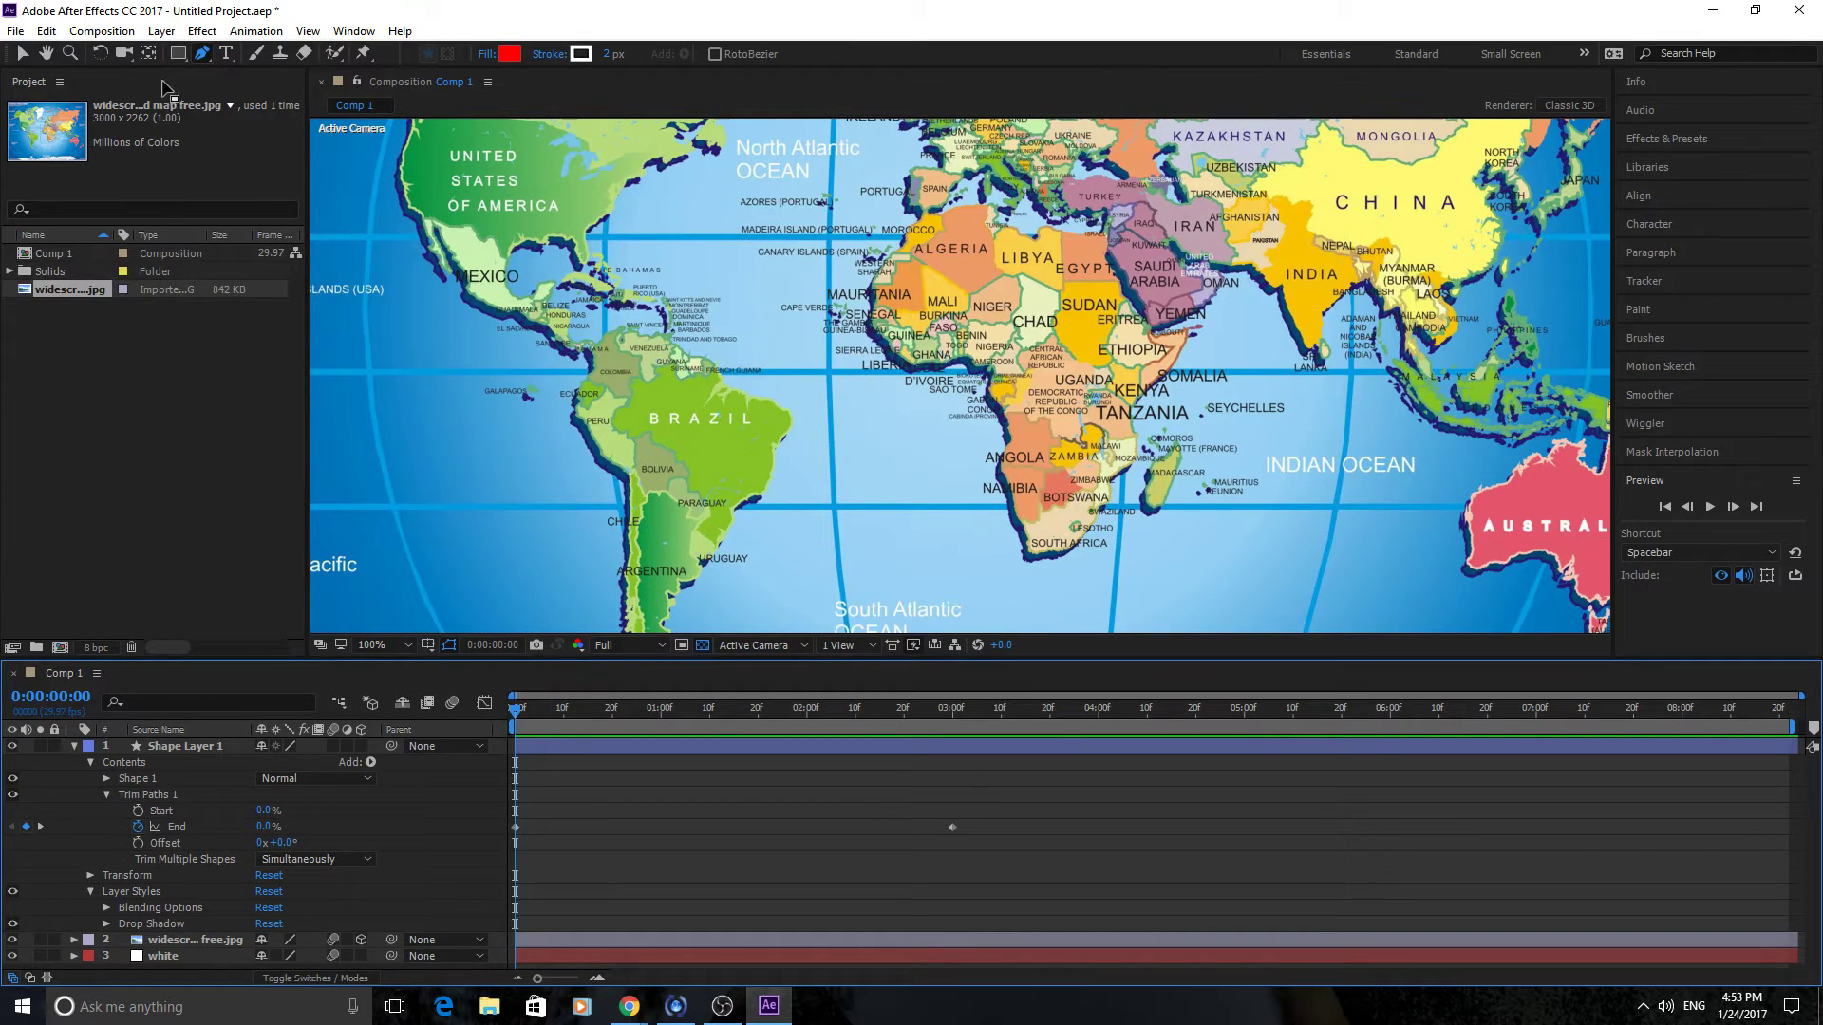
# Add a new Camera 1 layer via Layer > New > Camera with default settings.
pyautogui.click(15, 31)
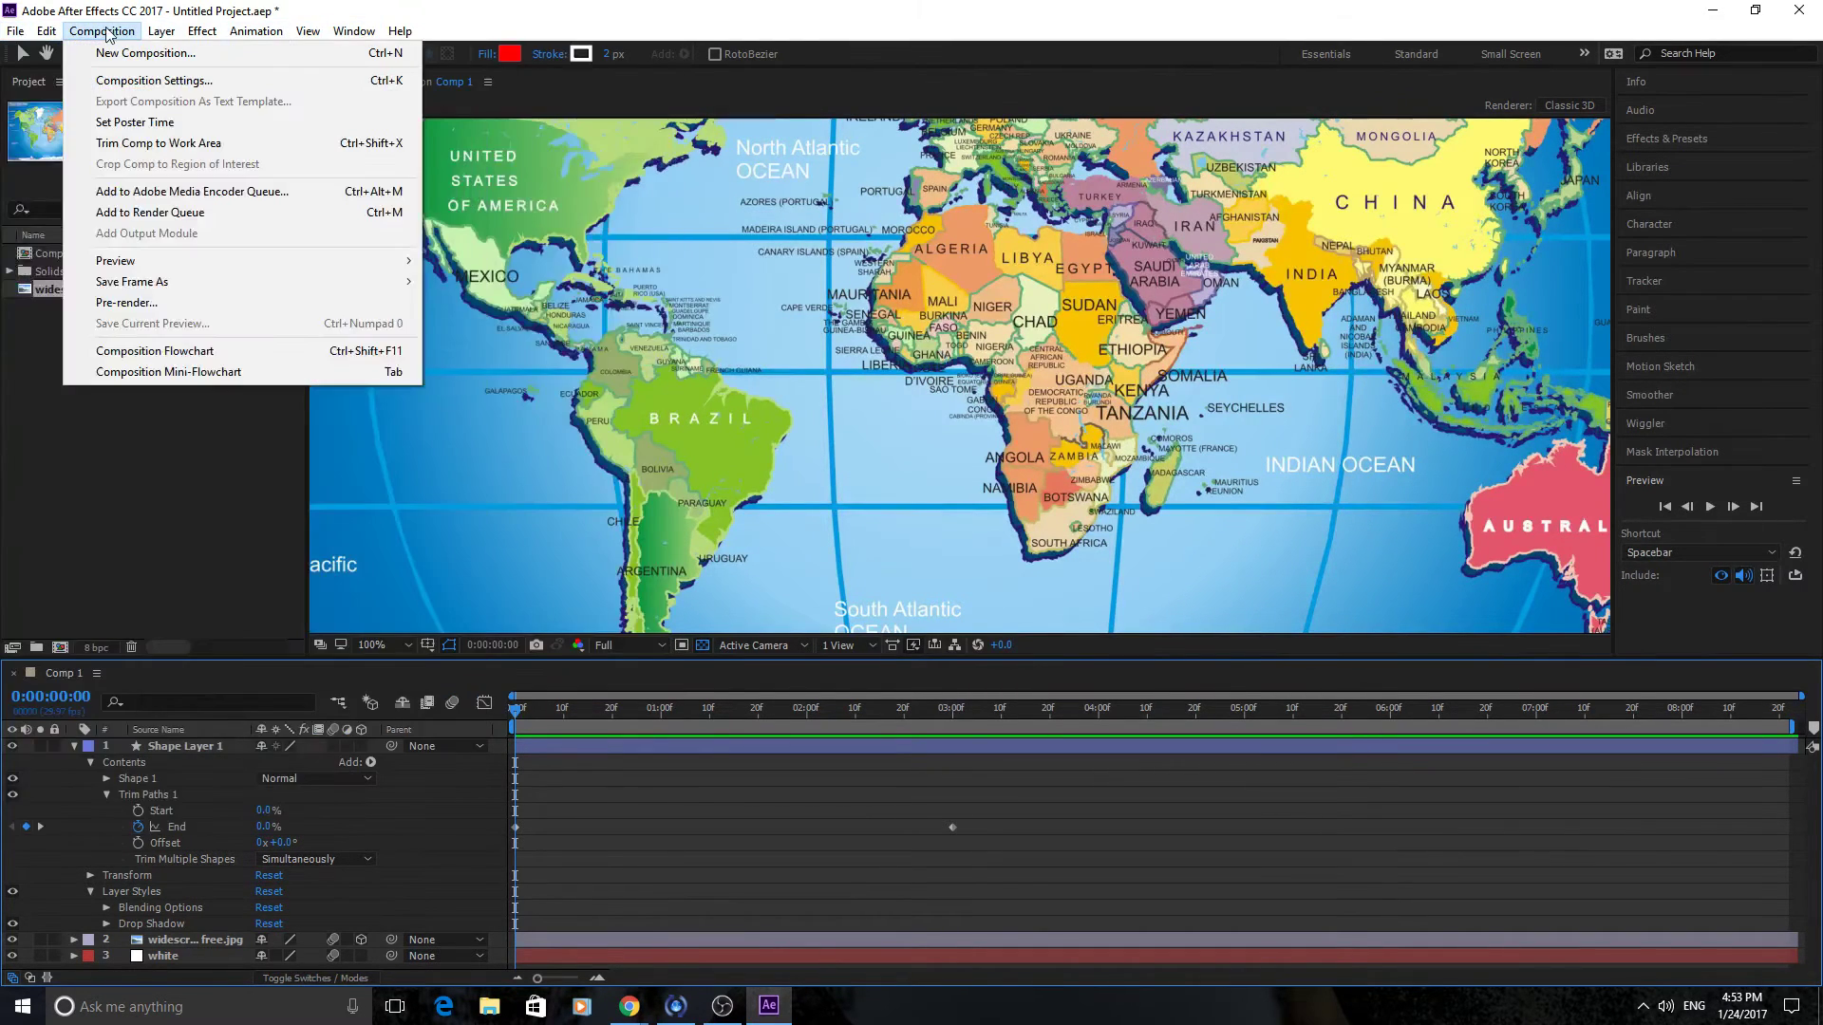
pyautogui.moveTo(46, 33)
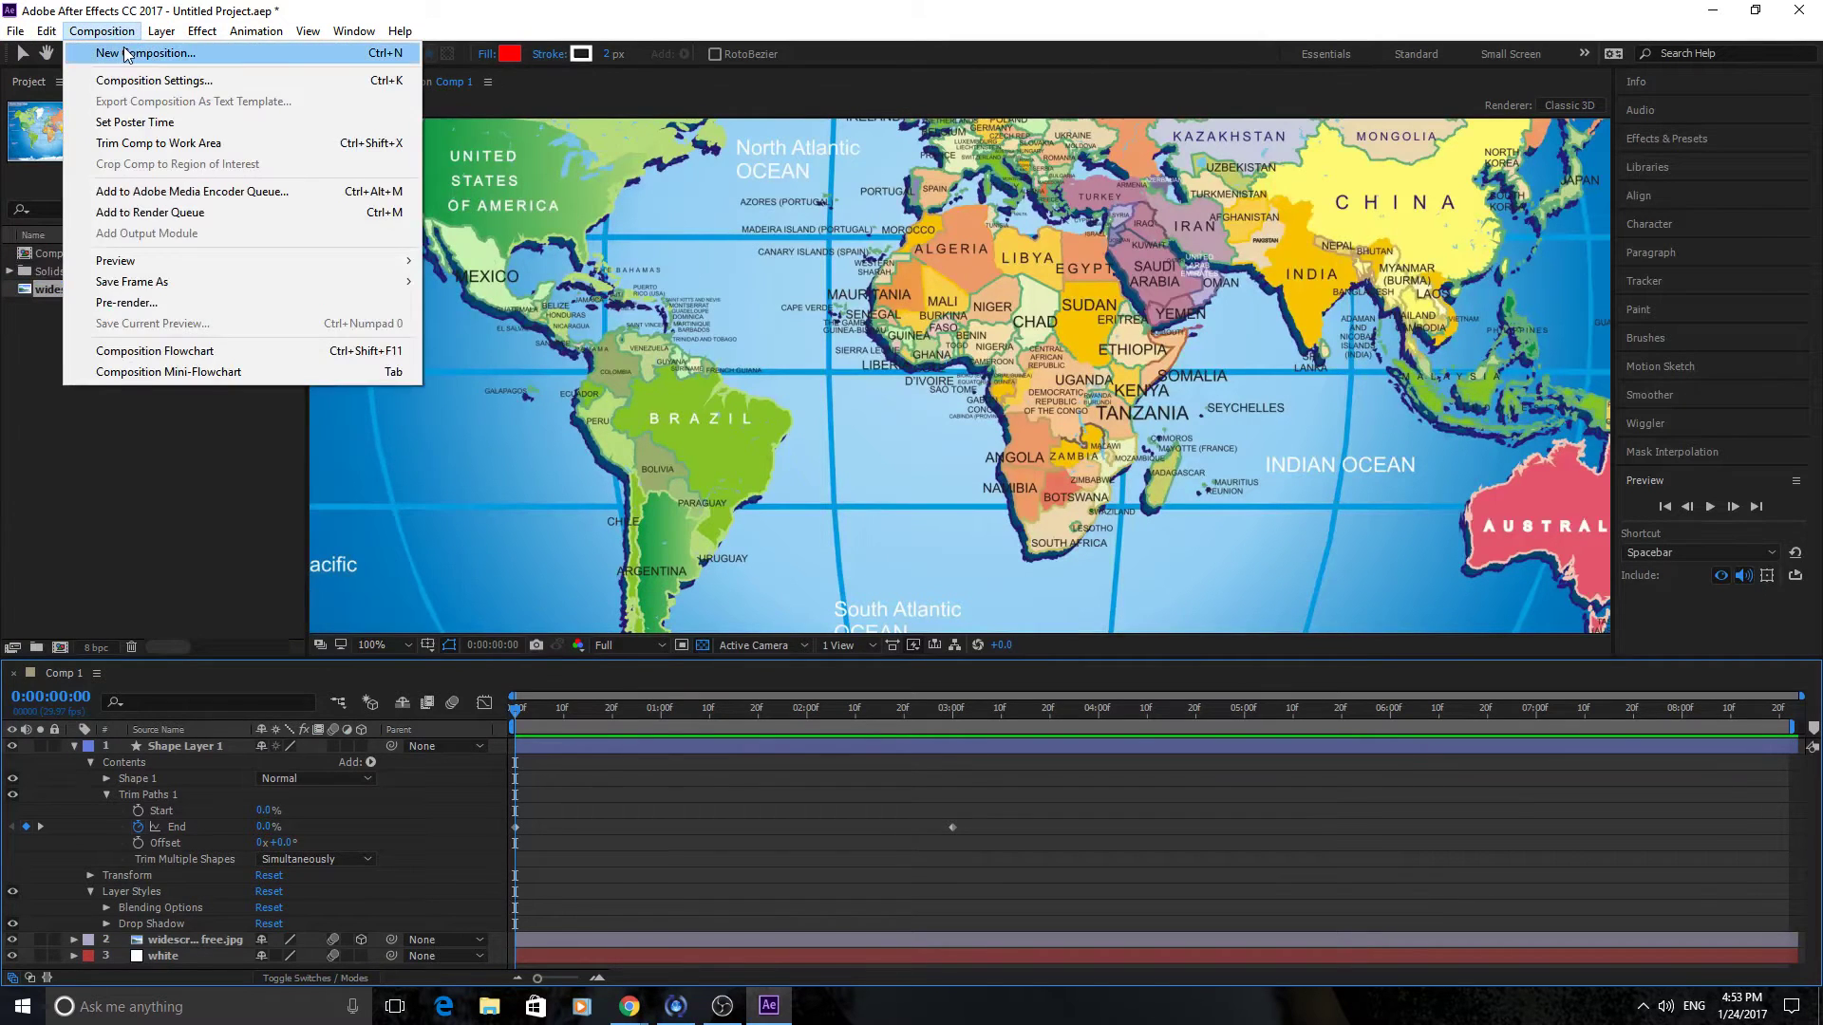
pyautogui.moveTo(185, 33)
pyautogui.moveTo(446, 54)
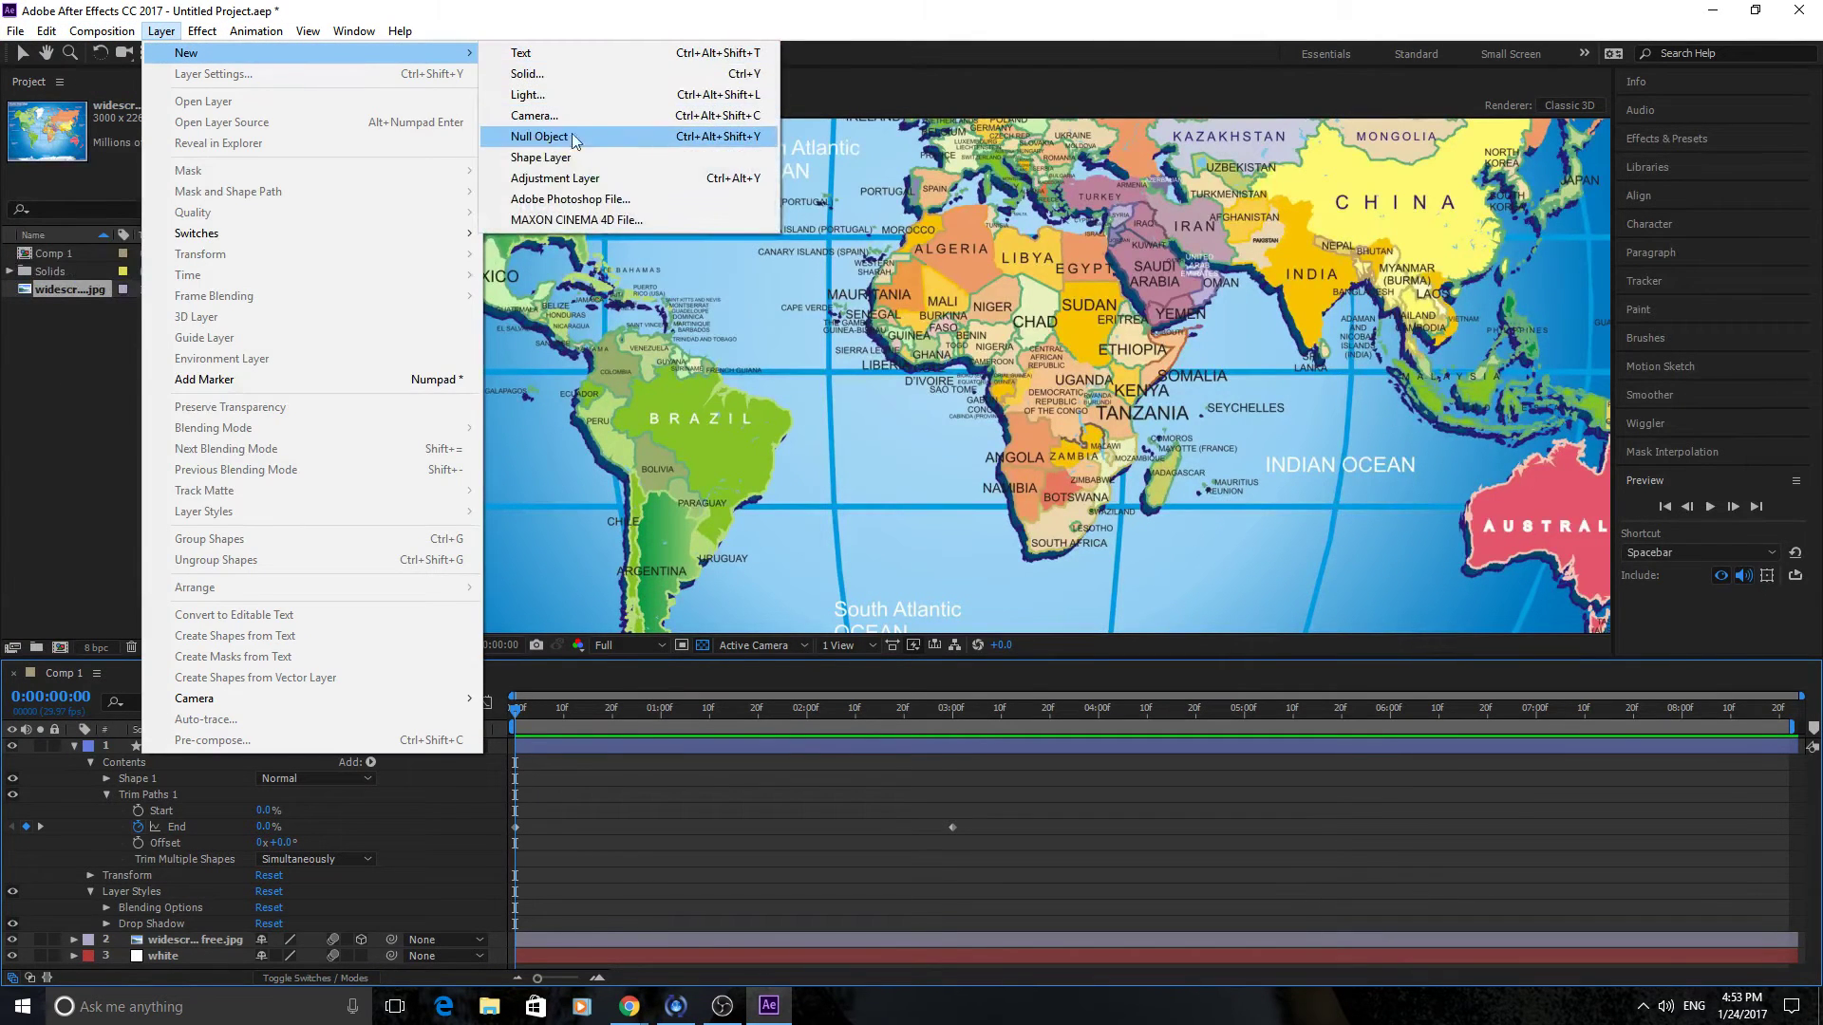
pyautogui.click(562, 114)
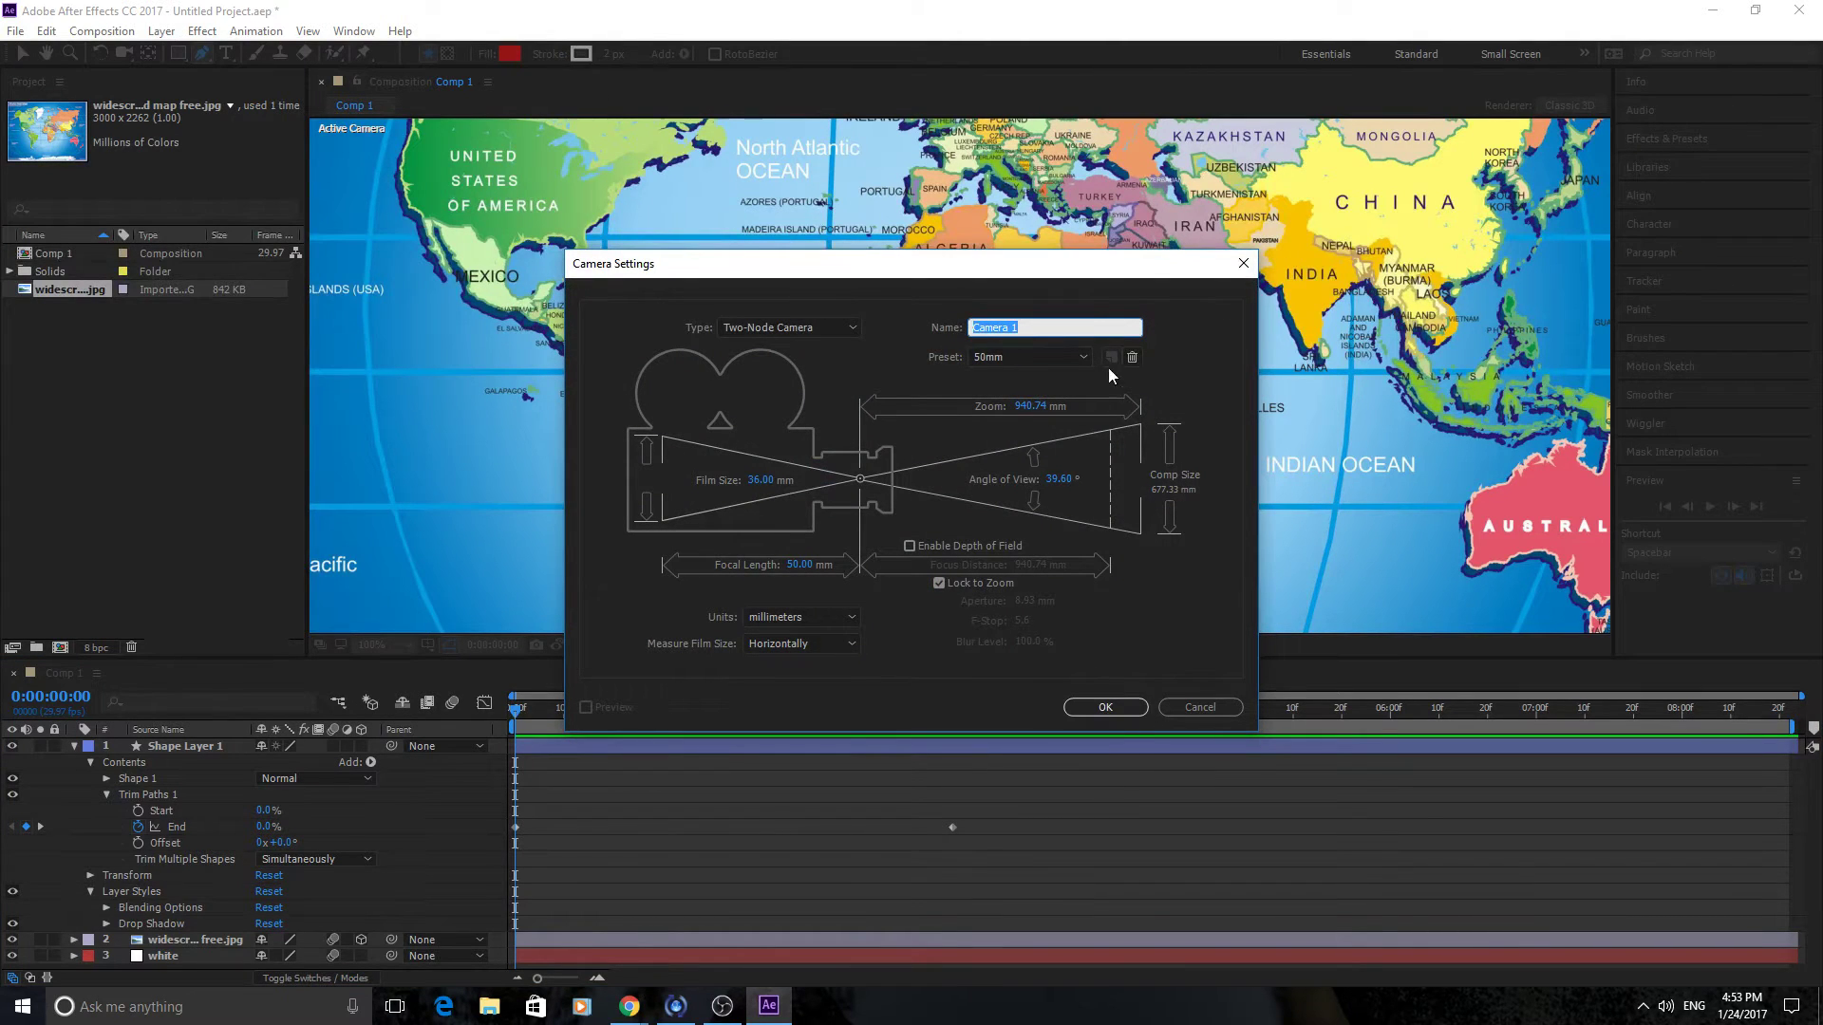
pyautogui.click(1090, 709)
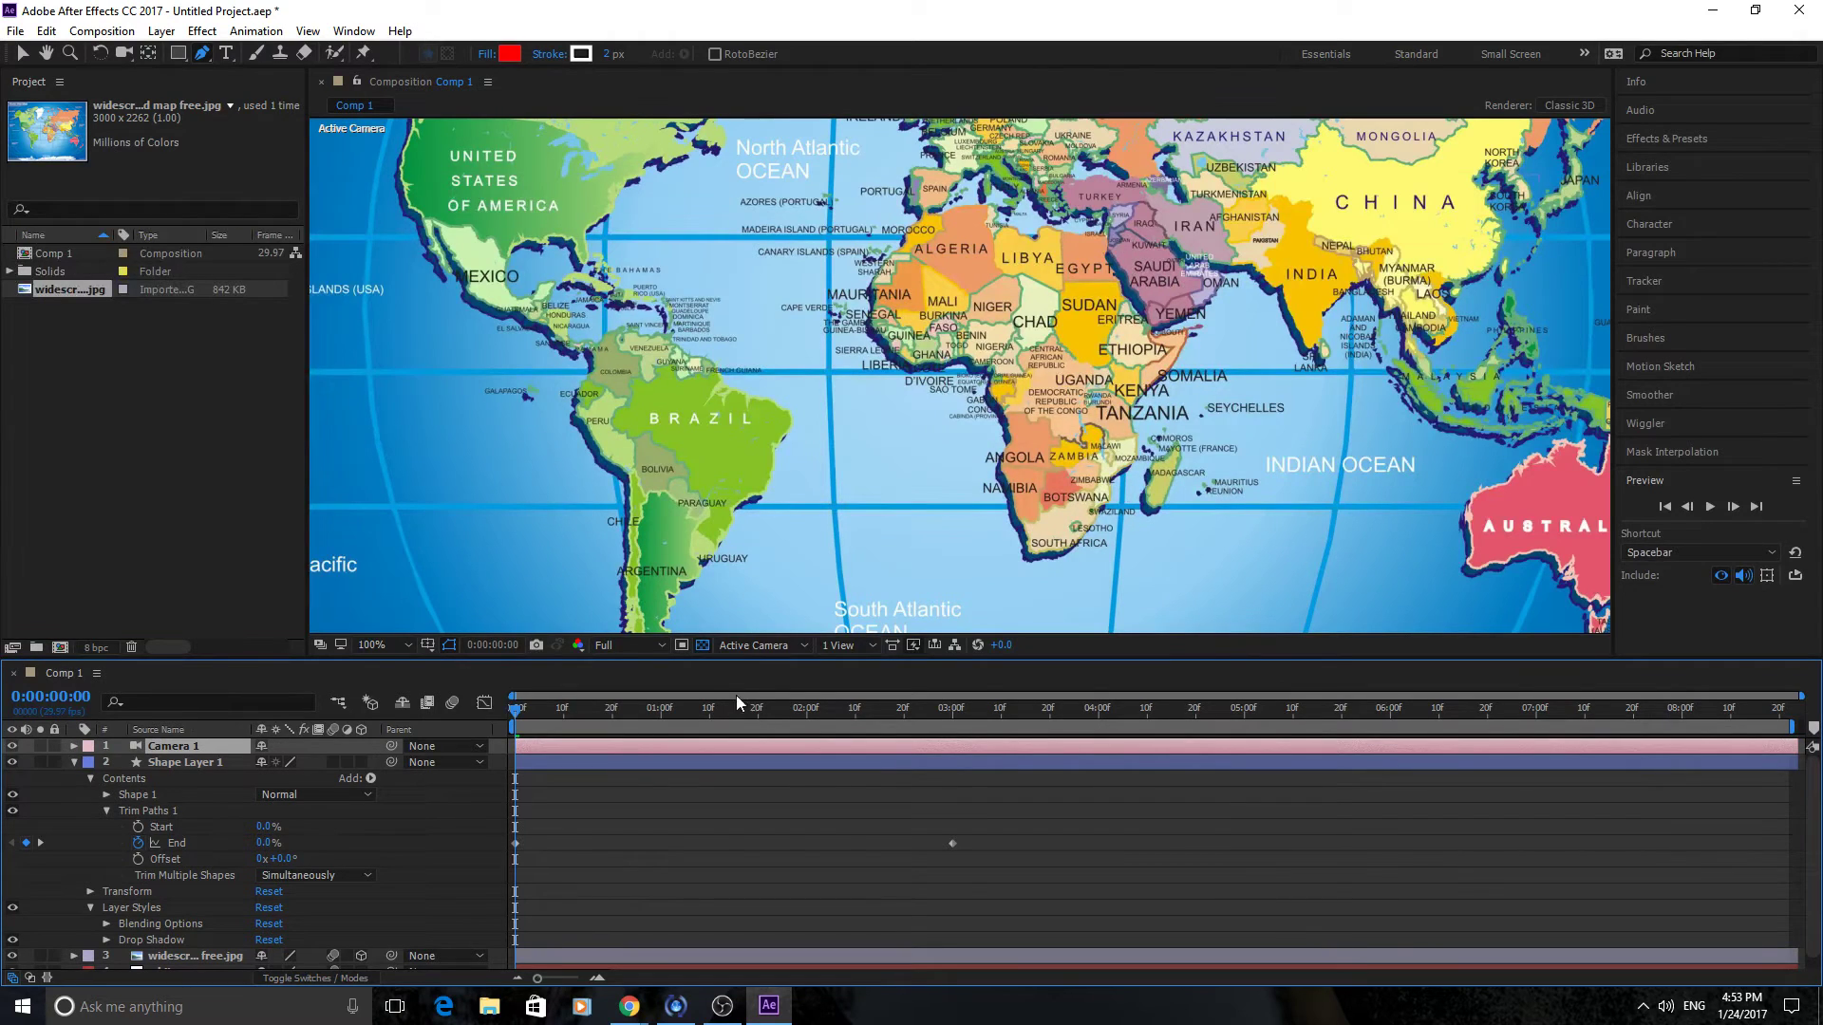
# Make Shape Layer 1 3D and scrub partway to check the path drawing on.
pyautogui.click(361, 763)
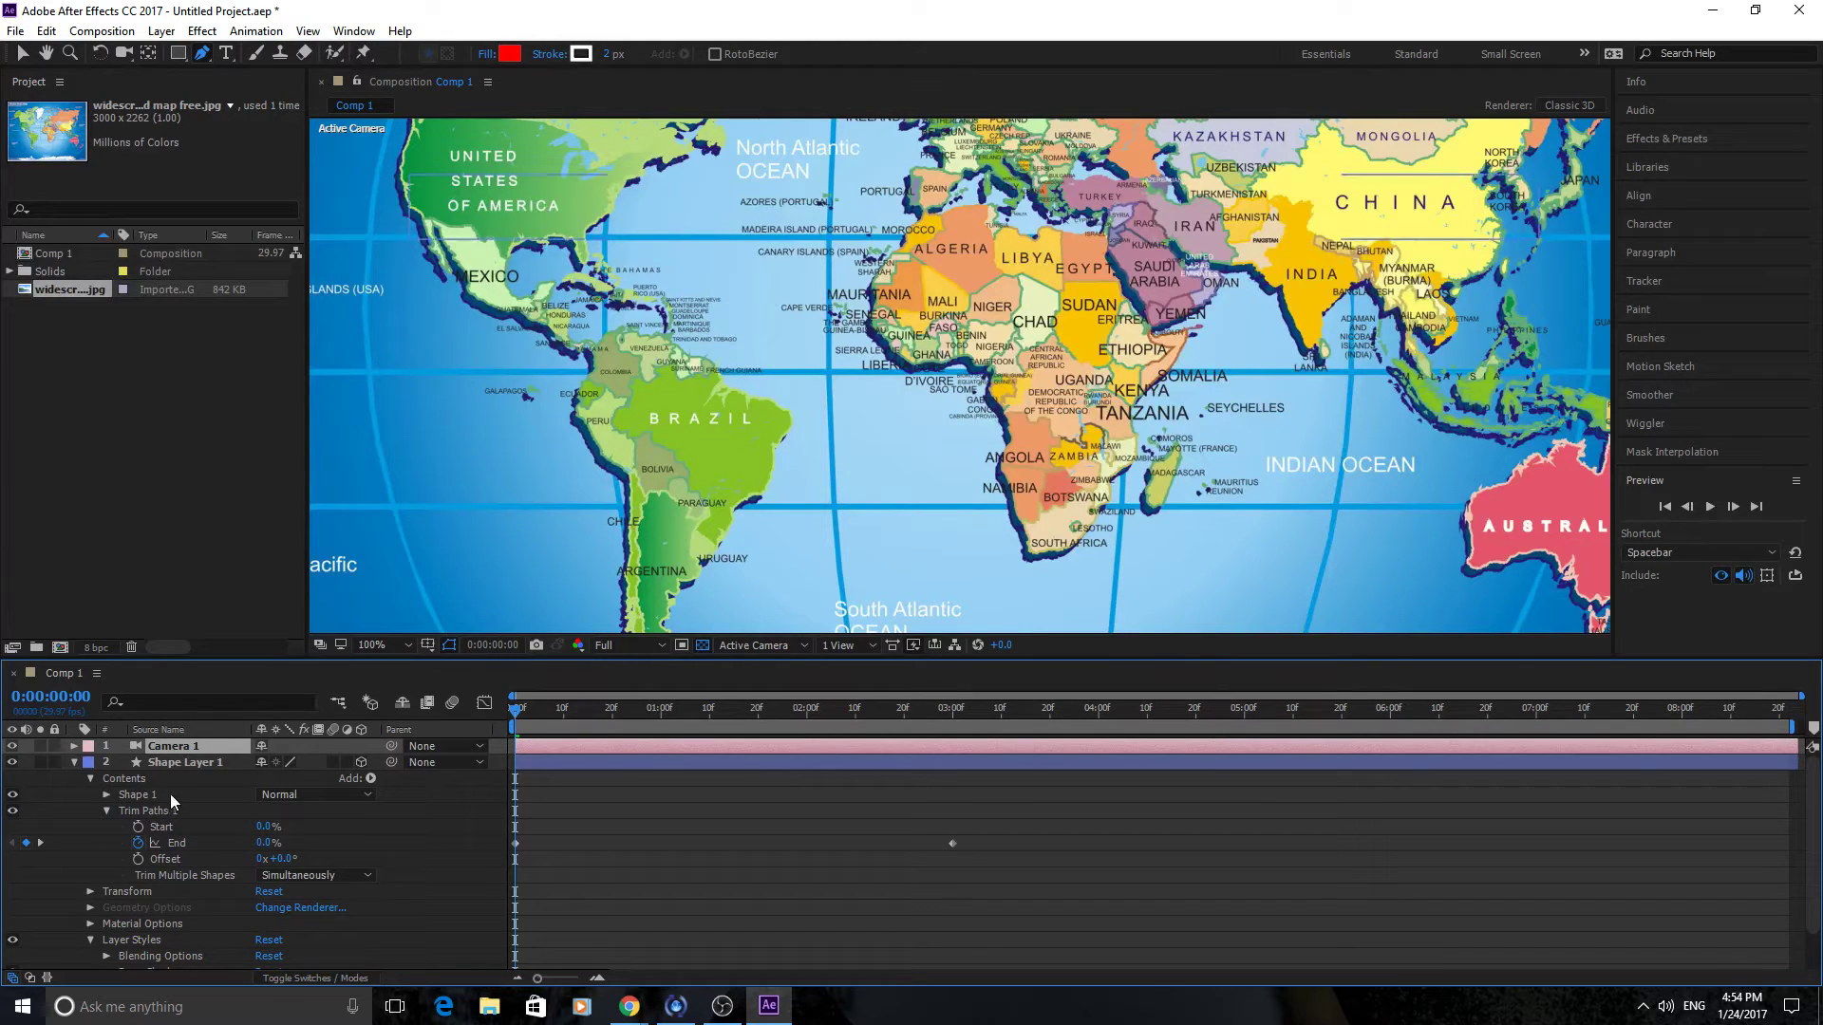
pyautogui.moveTo(802, 707)
pyautogui.mouseDown()
pyautogui.moveTo(645, 710)
pyautogui.moveTo(987, 729)
pyautogui.moveTo(727, 743)
pyautogui.moveTo(494, 727)
pyautogui.mouseUp()
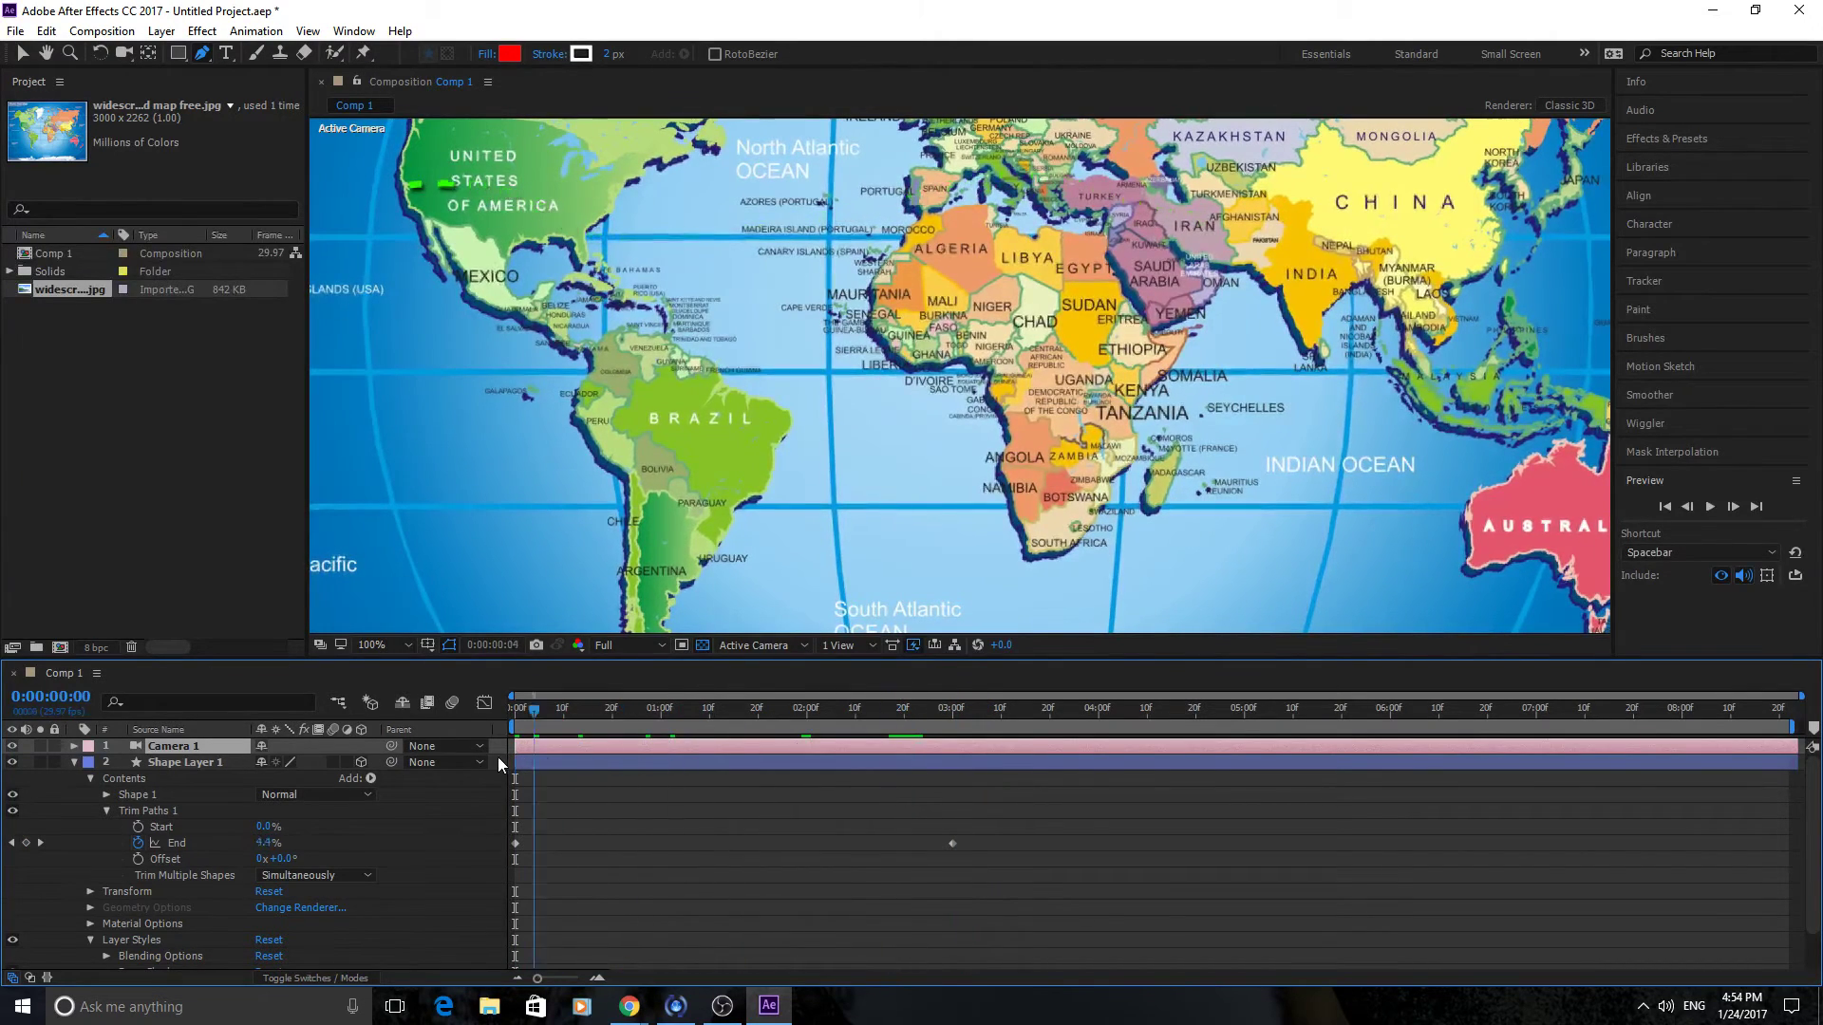
pyautogui.click(870, 647)
# Switch to 2 Views - Horizontal and drag the camera's aim and position to frame North America.
pyautogui.click(870, 688)
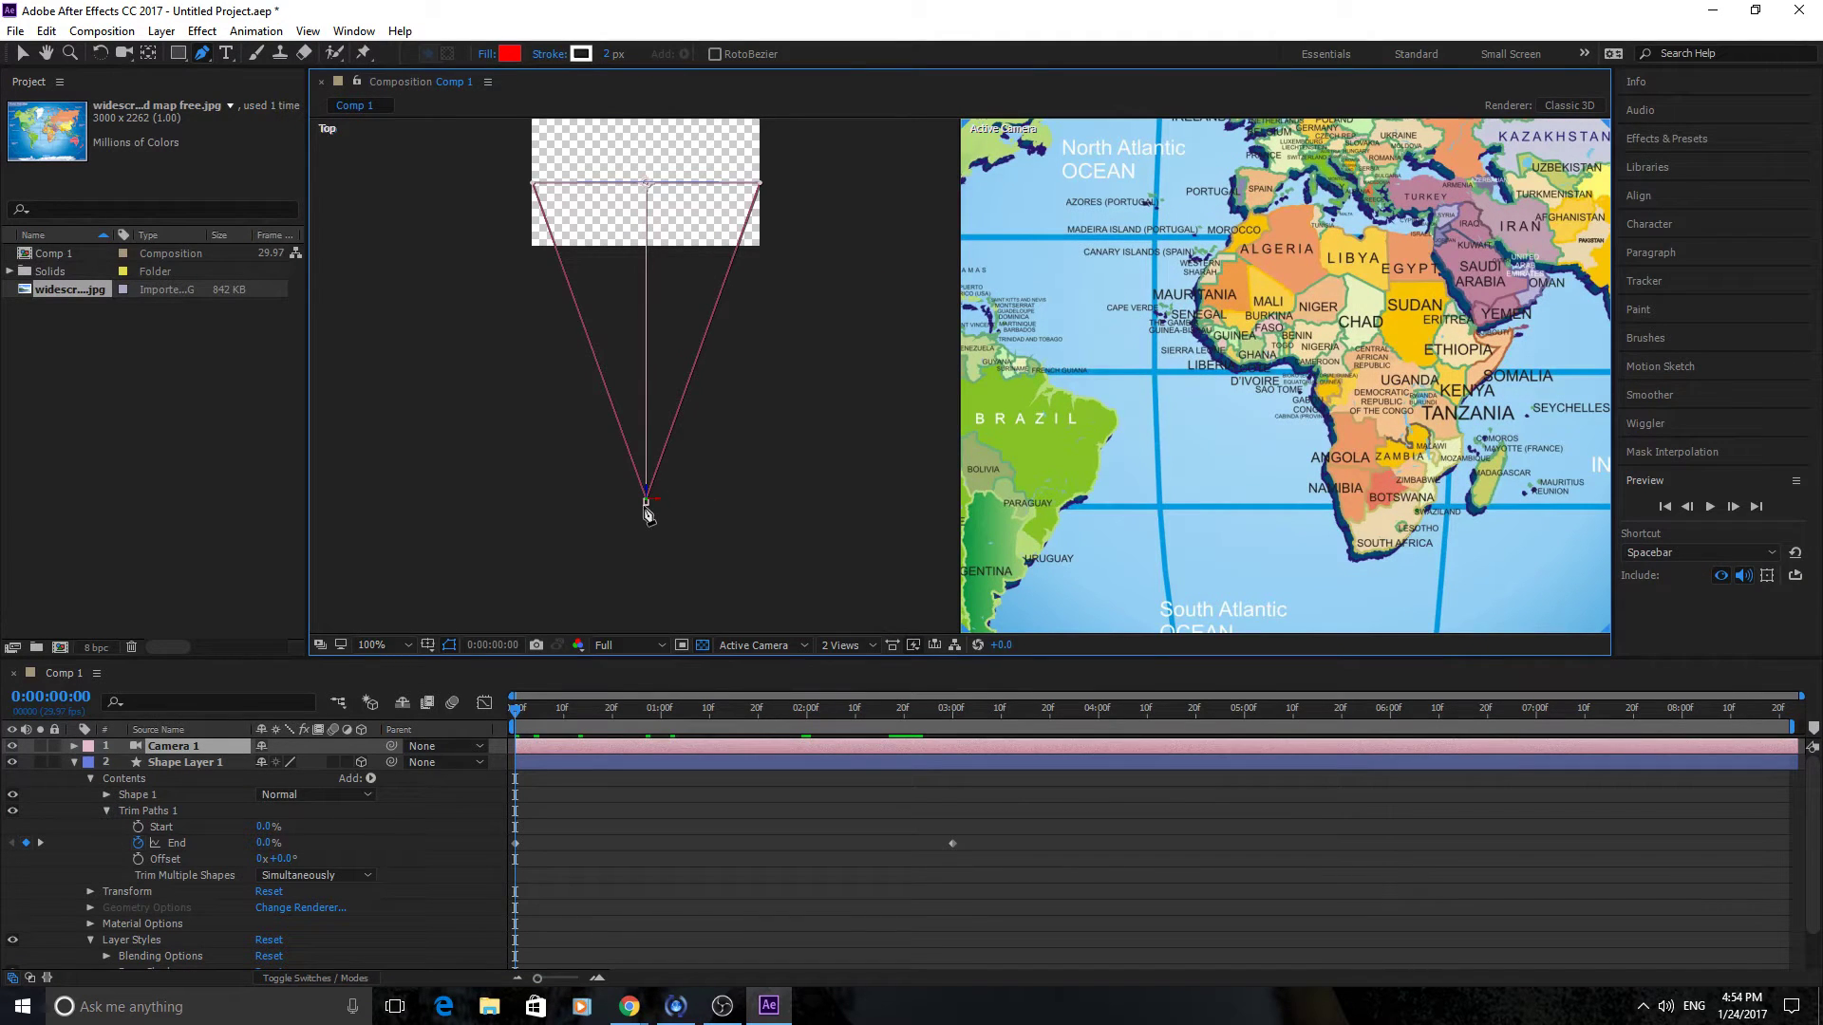
pyautogui.click(23, 55)
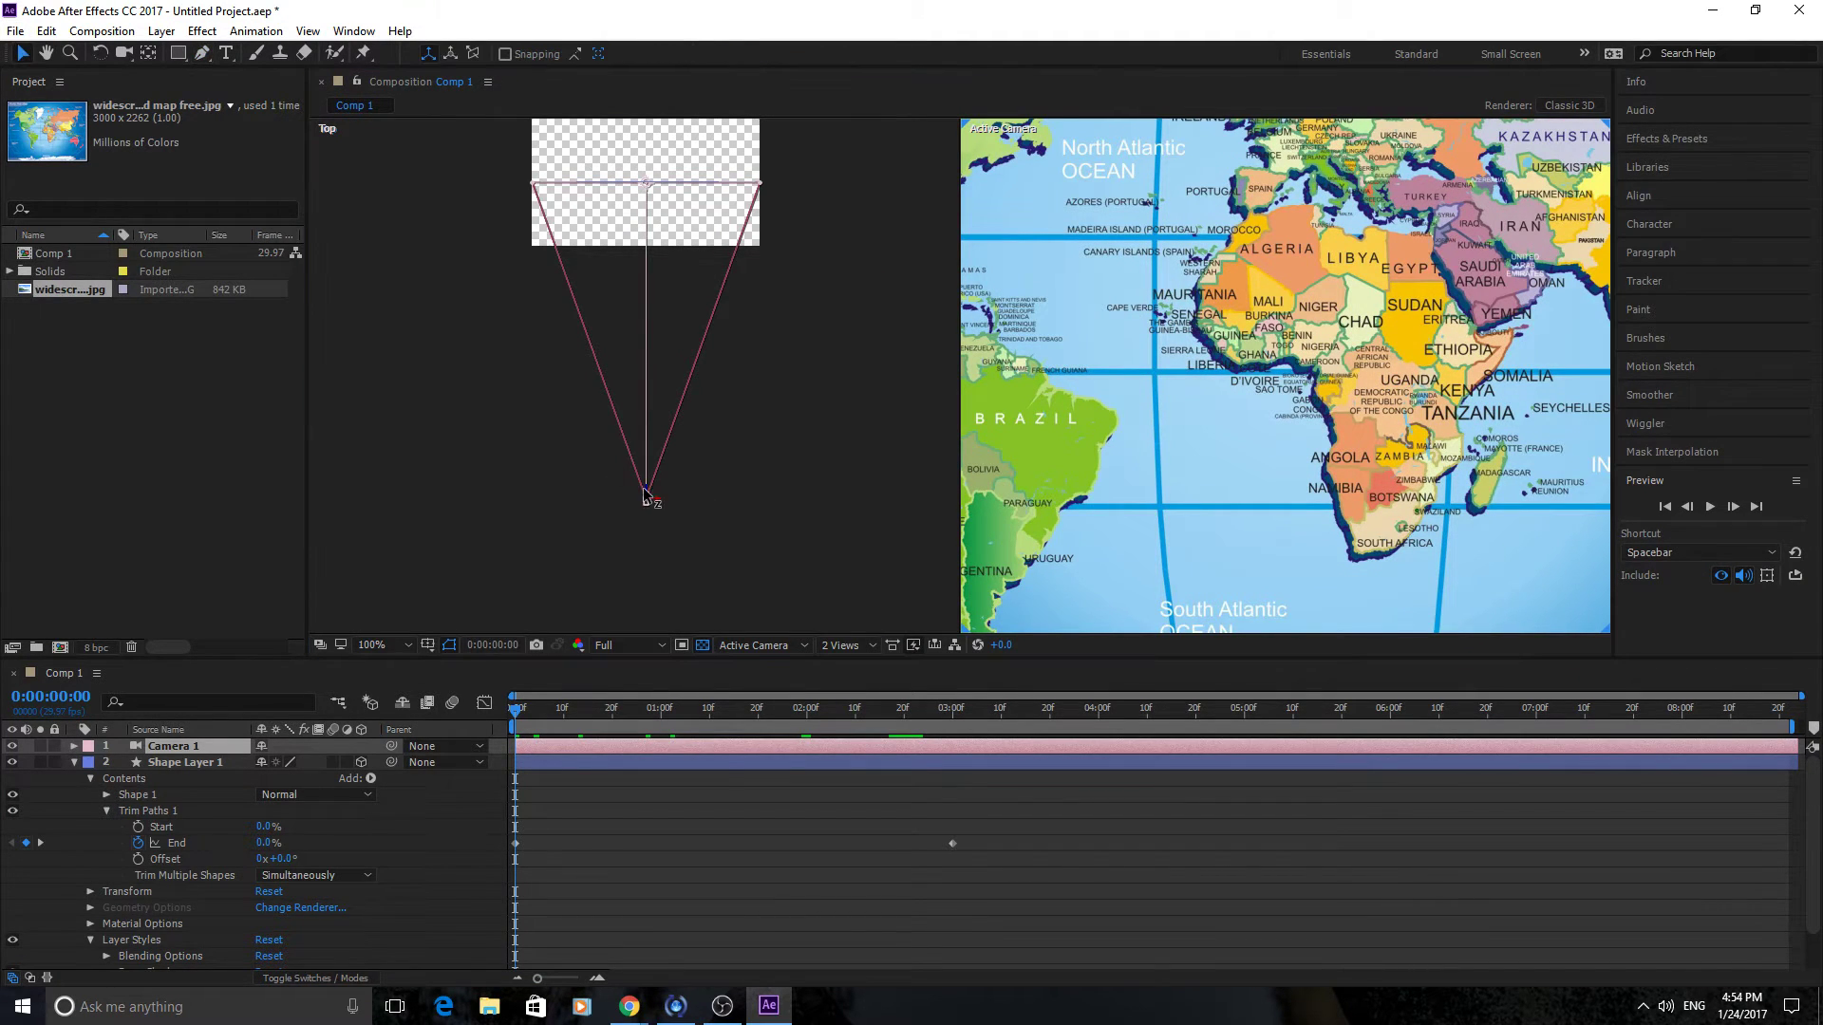
pyautogui.moveTo(644, 493); pyautogui.dragTo(641, 344)
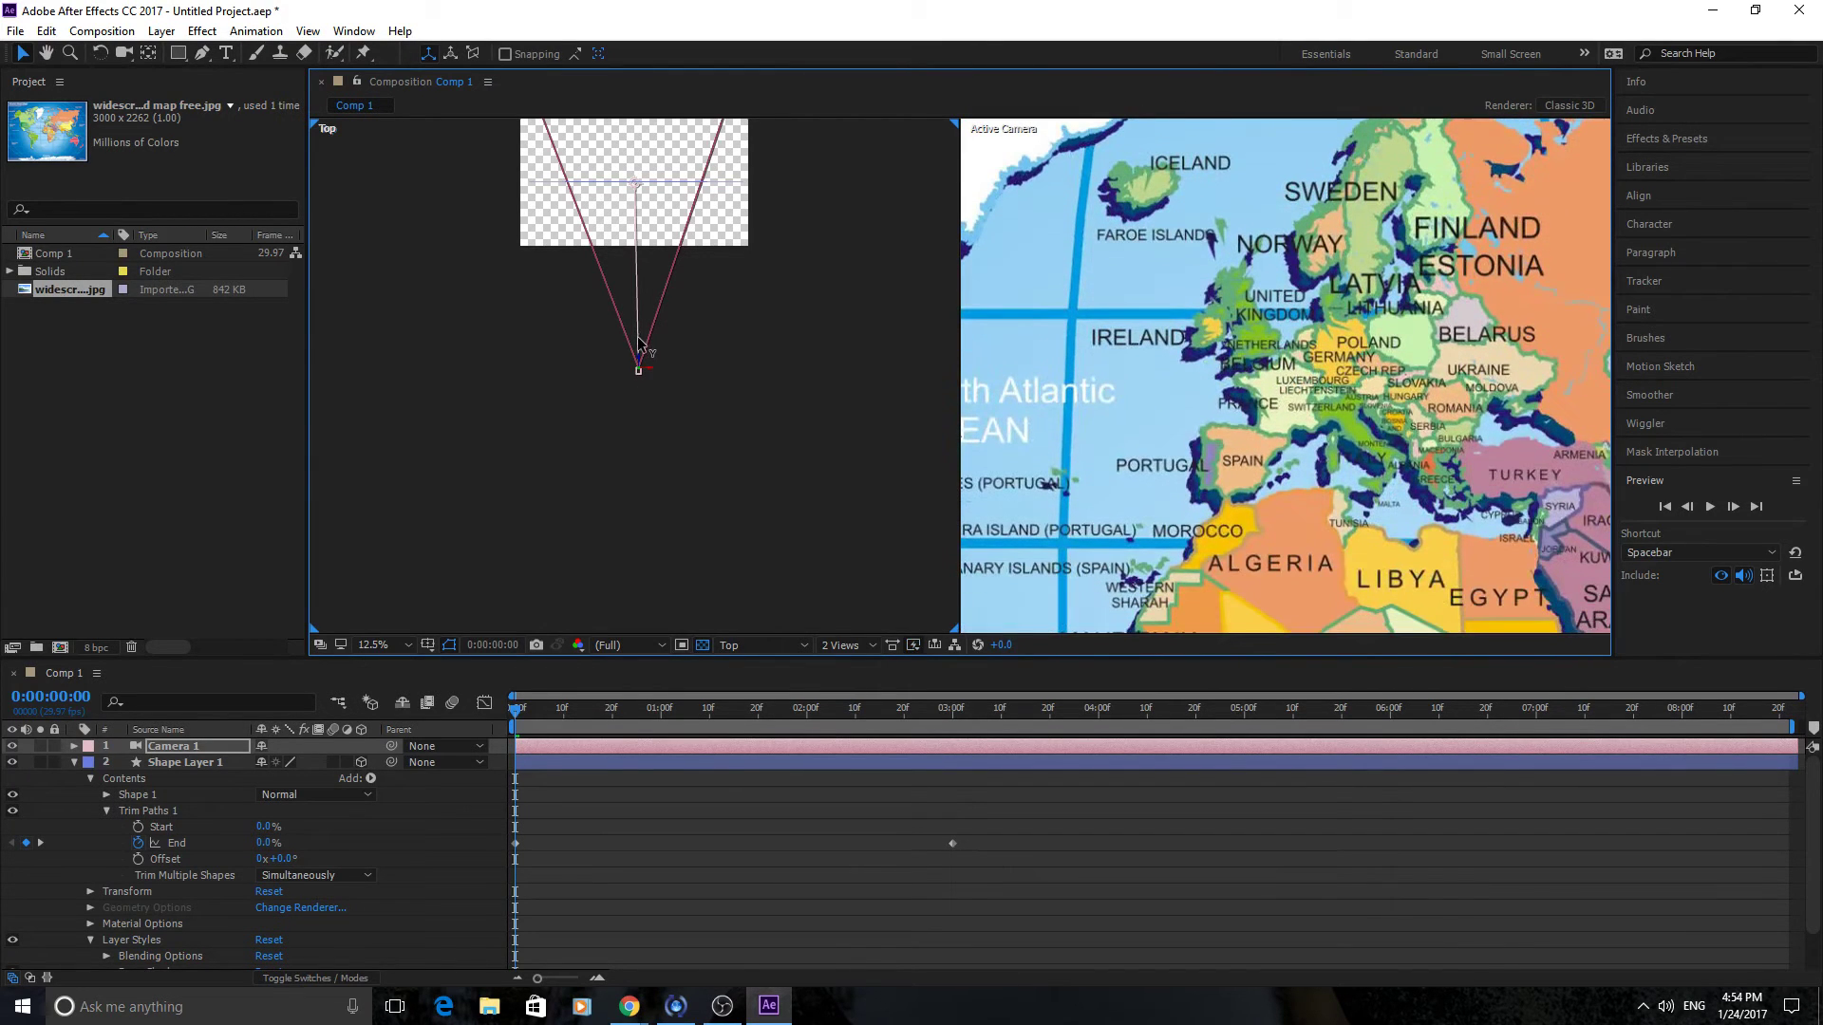
pyautogui.moveTo(637, 182); pyautogui.dragTo(585, 191)
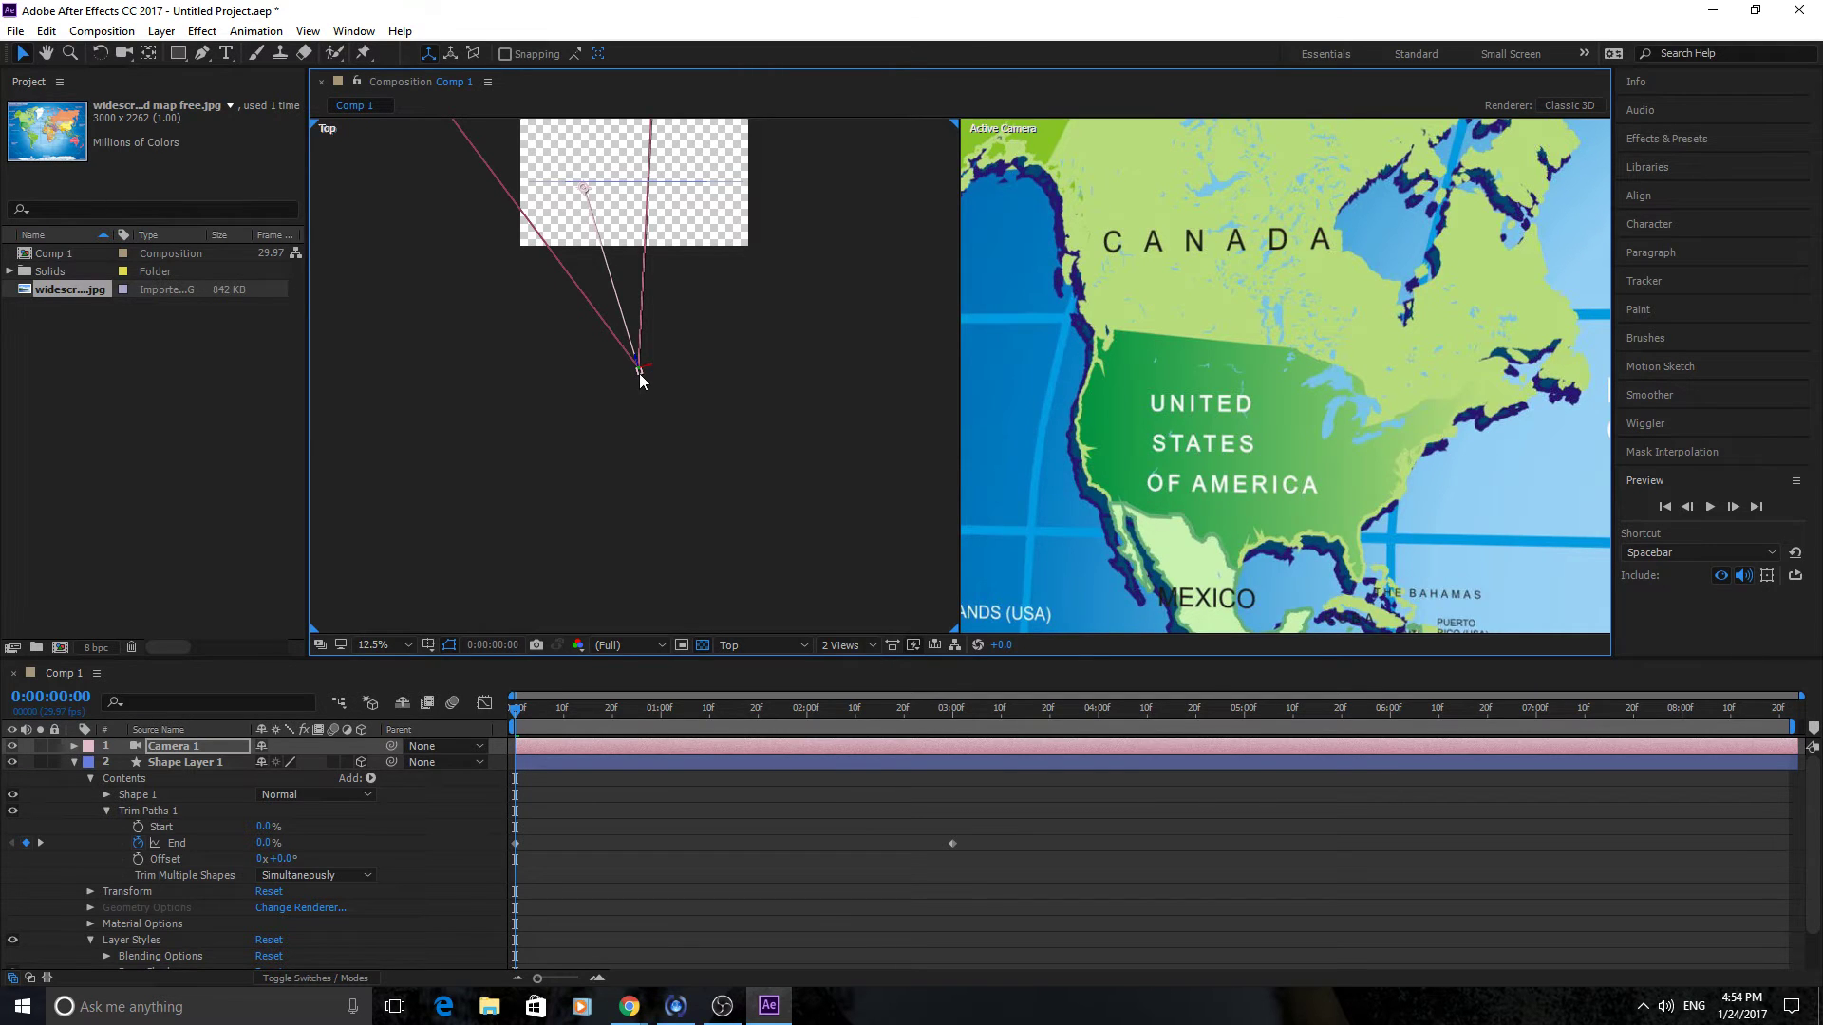
pyautogui.moveTo(640, 378); pyautogui.dragTo(658, 401)
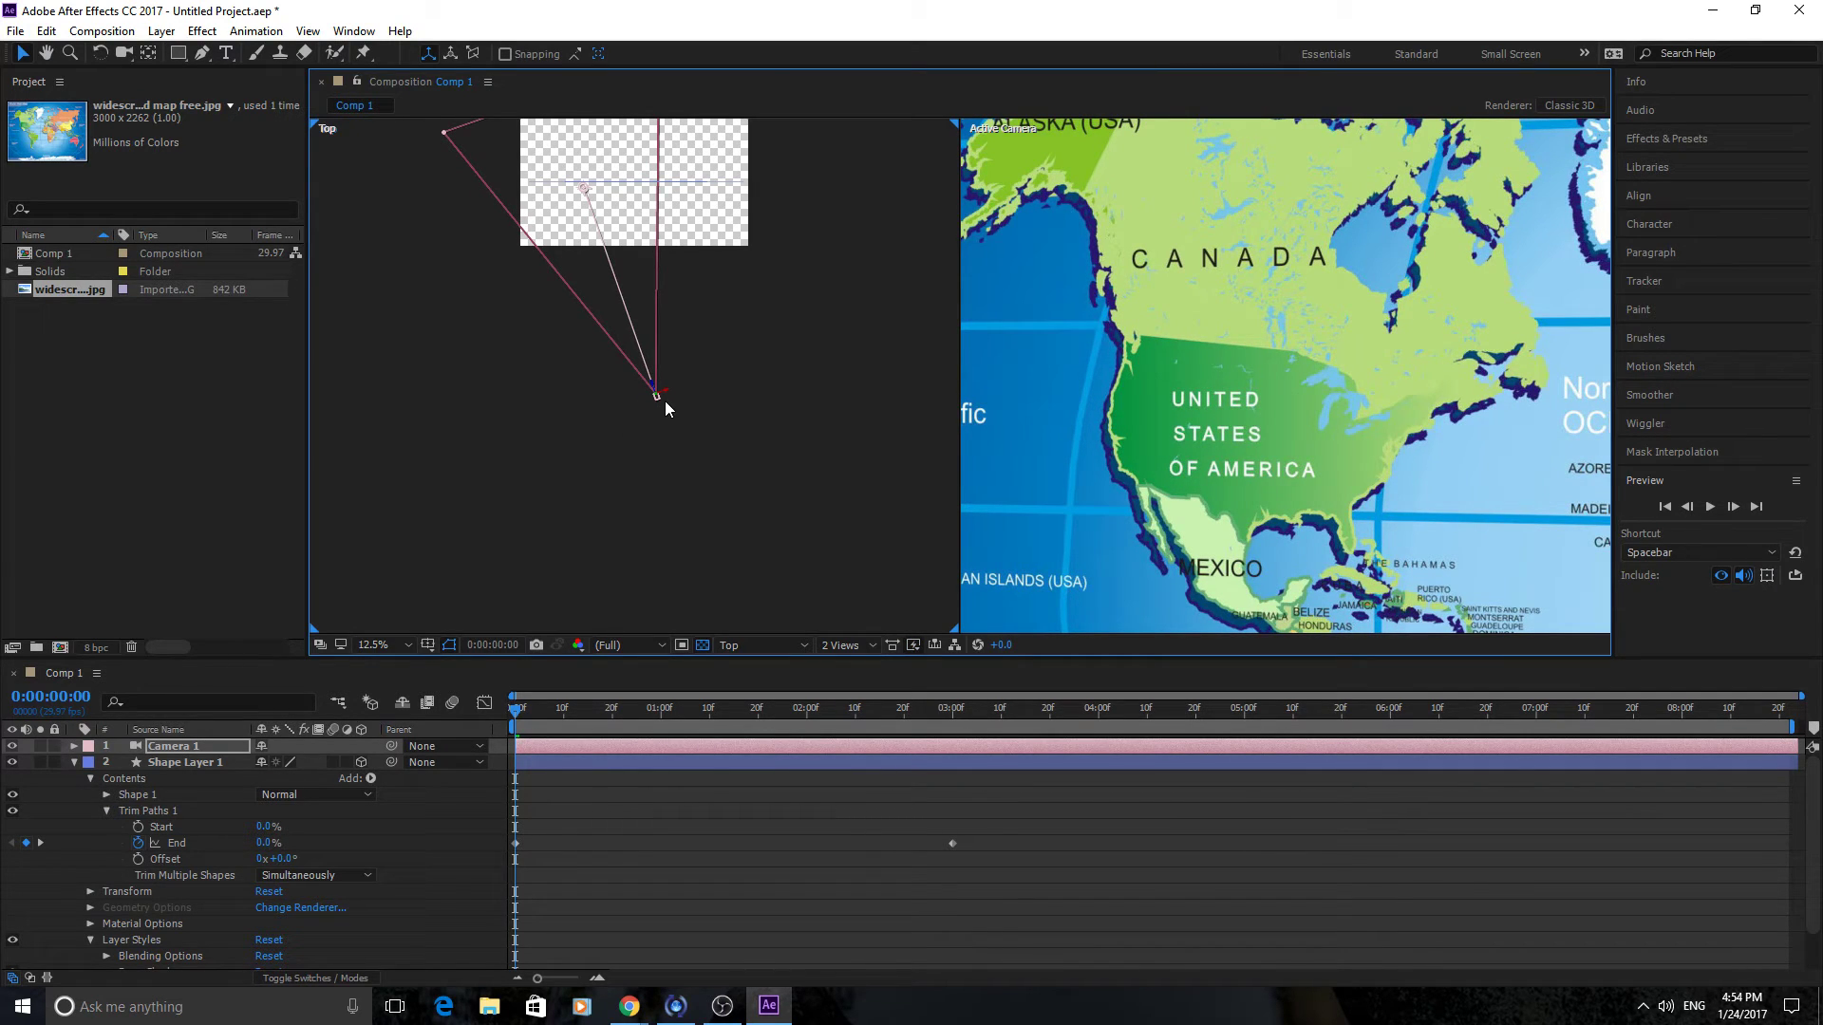
# Cycle the layout to 4 Views and back to 2 Views, then nudge the camera to raise the US.
pyautogui.click(865, 648)
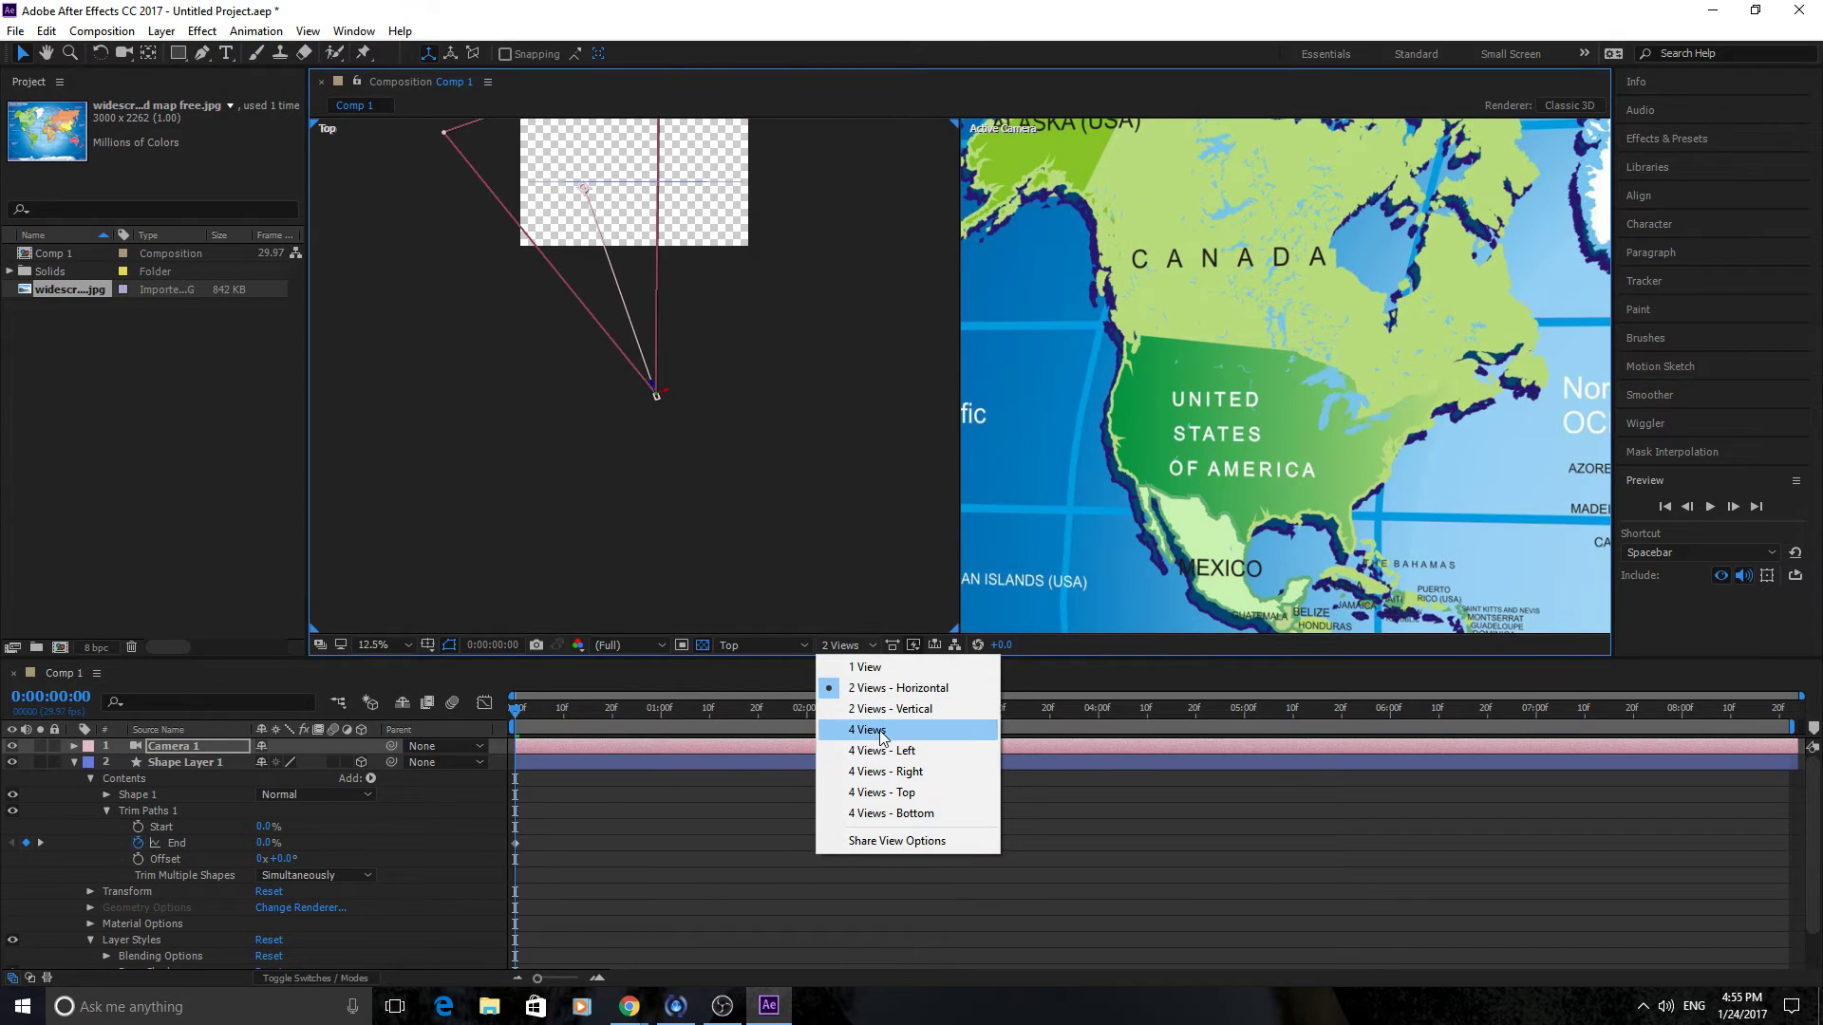
pyautogui.click(882, 733)
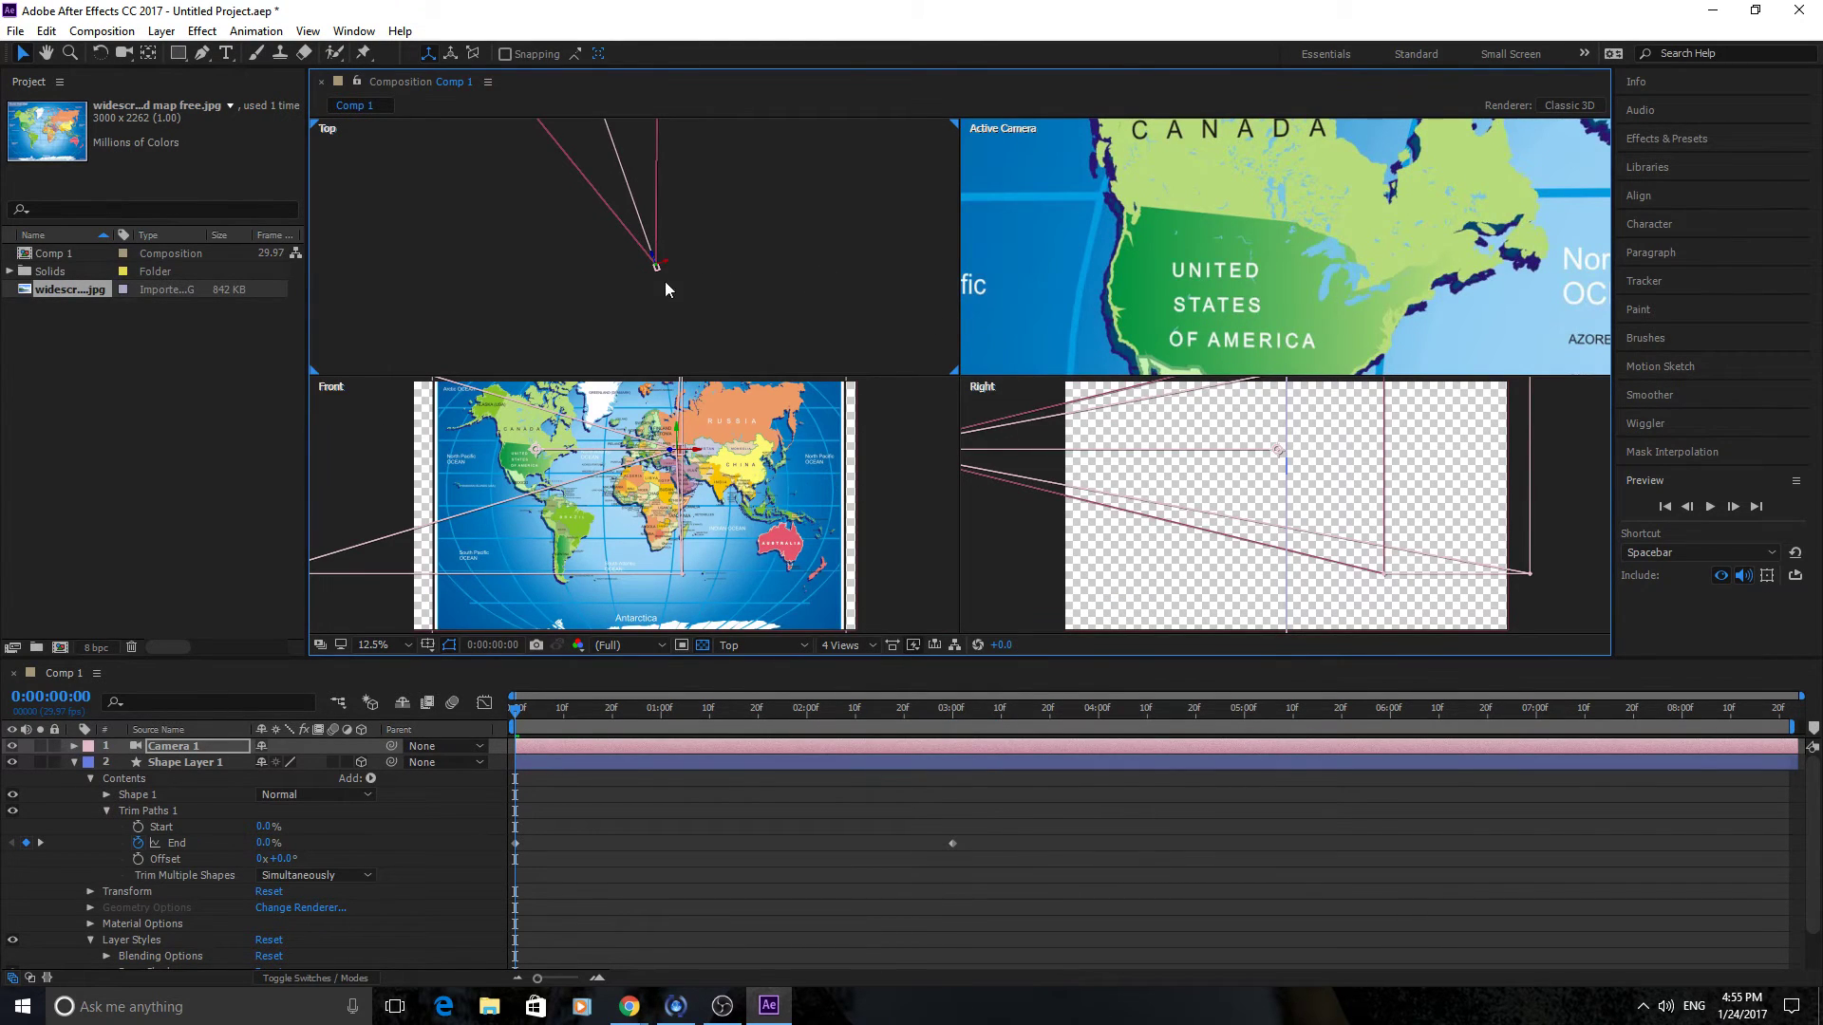
pyautogui.click(835, 652)
pyautogui.click(873, 689)
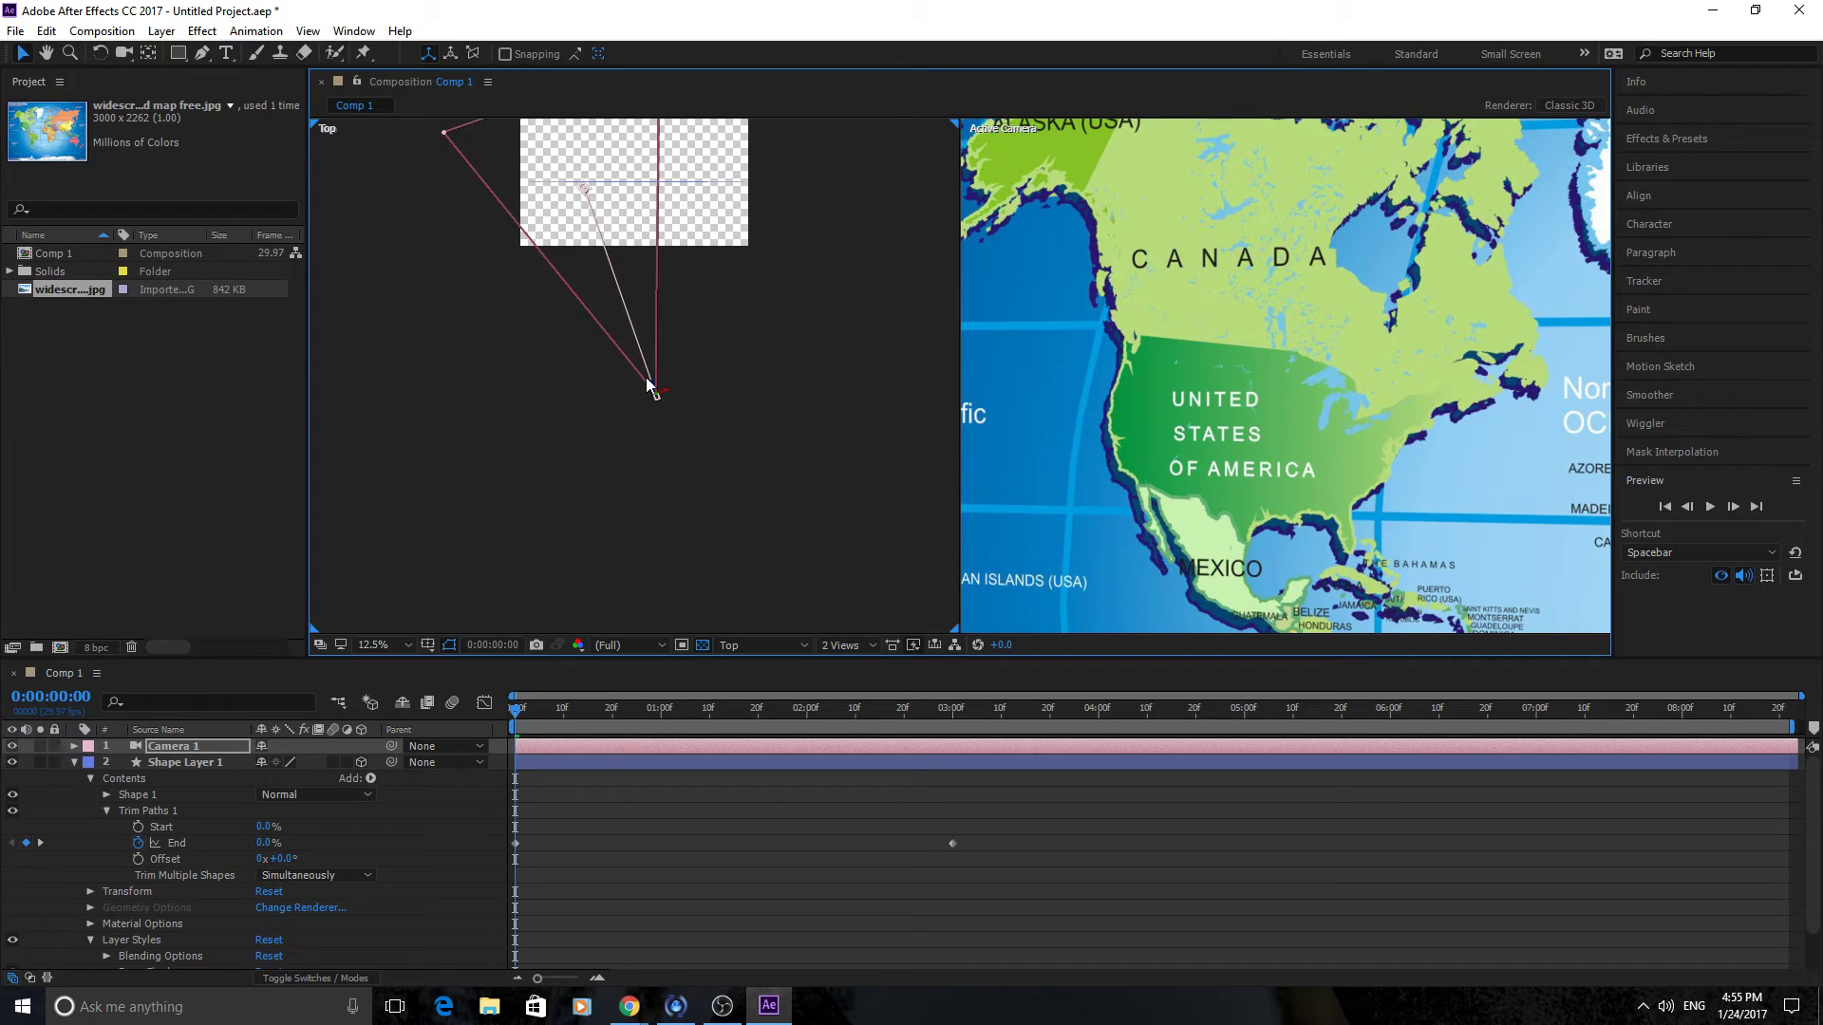
pyautogui.moveTo(653, 397); pyautogui.dragTo(656, 401)
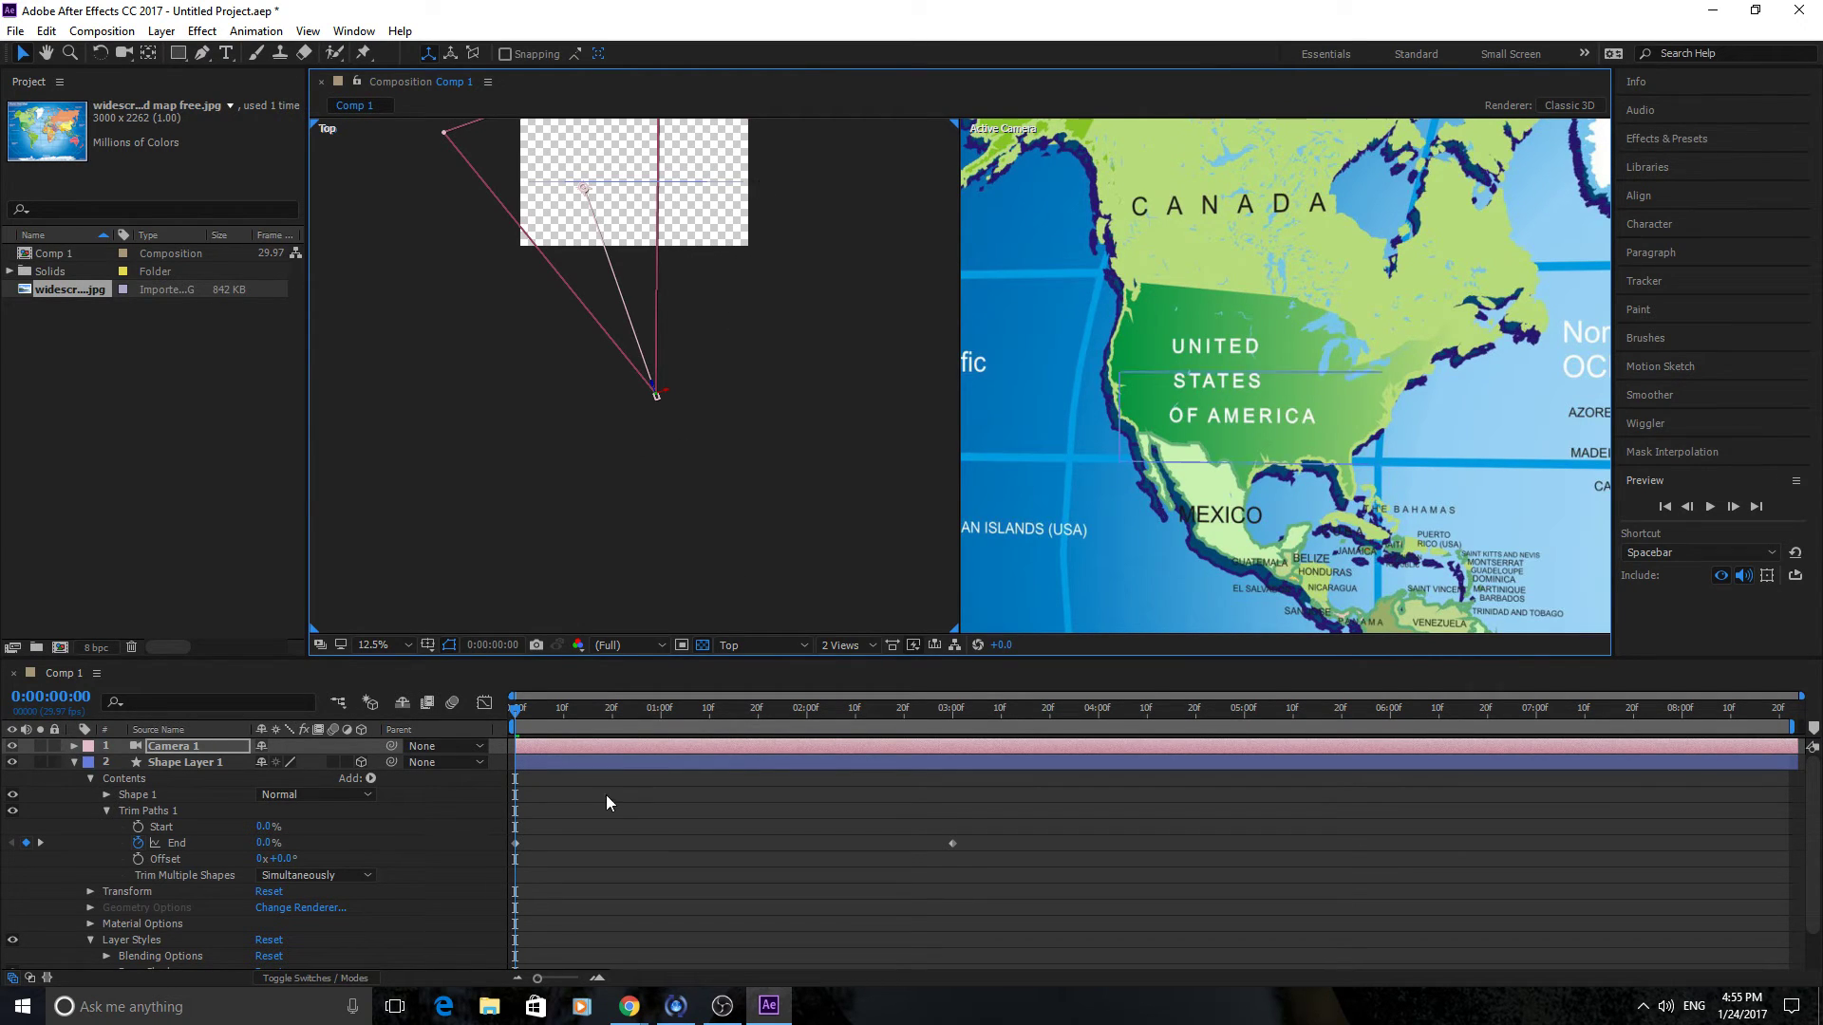
# Keyframe Camera 1's Point of Interest and Position at 0:00, then aim it at China and Japan by 3:00.
pyautogui.click(75, 747)
pyautogui.click(90, 763)
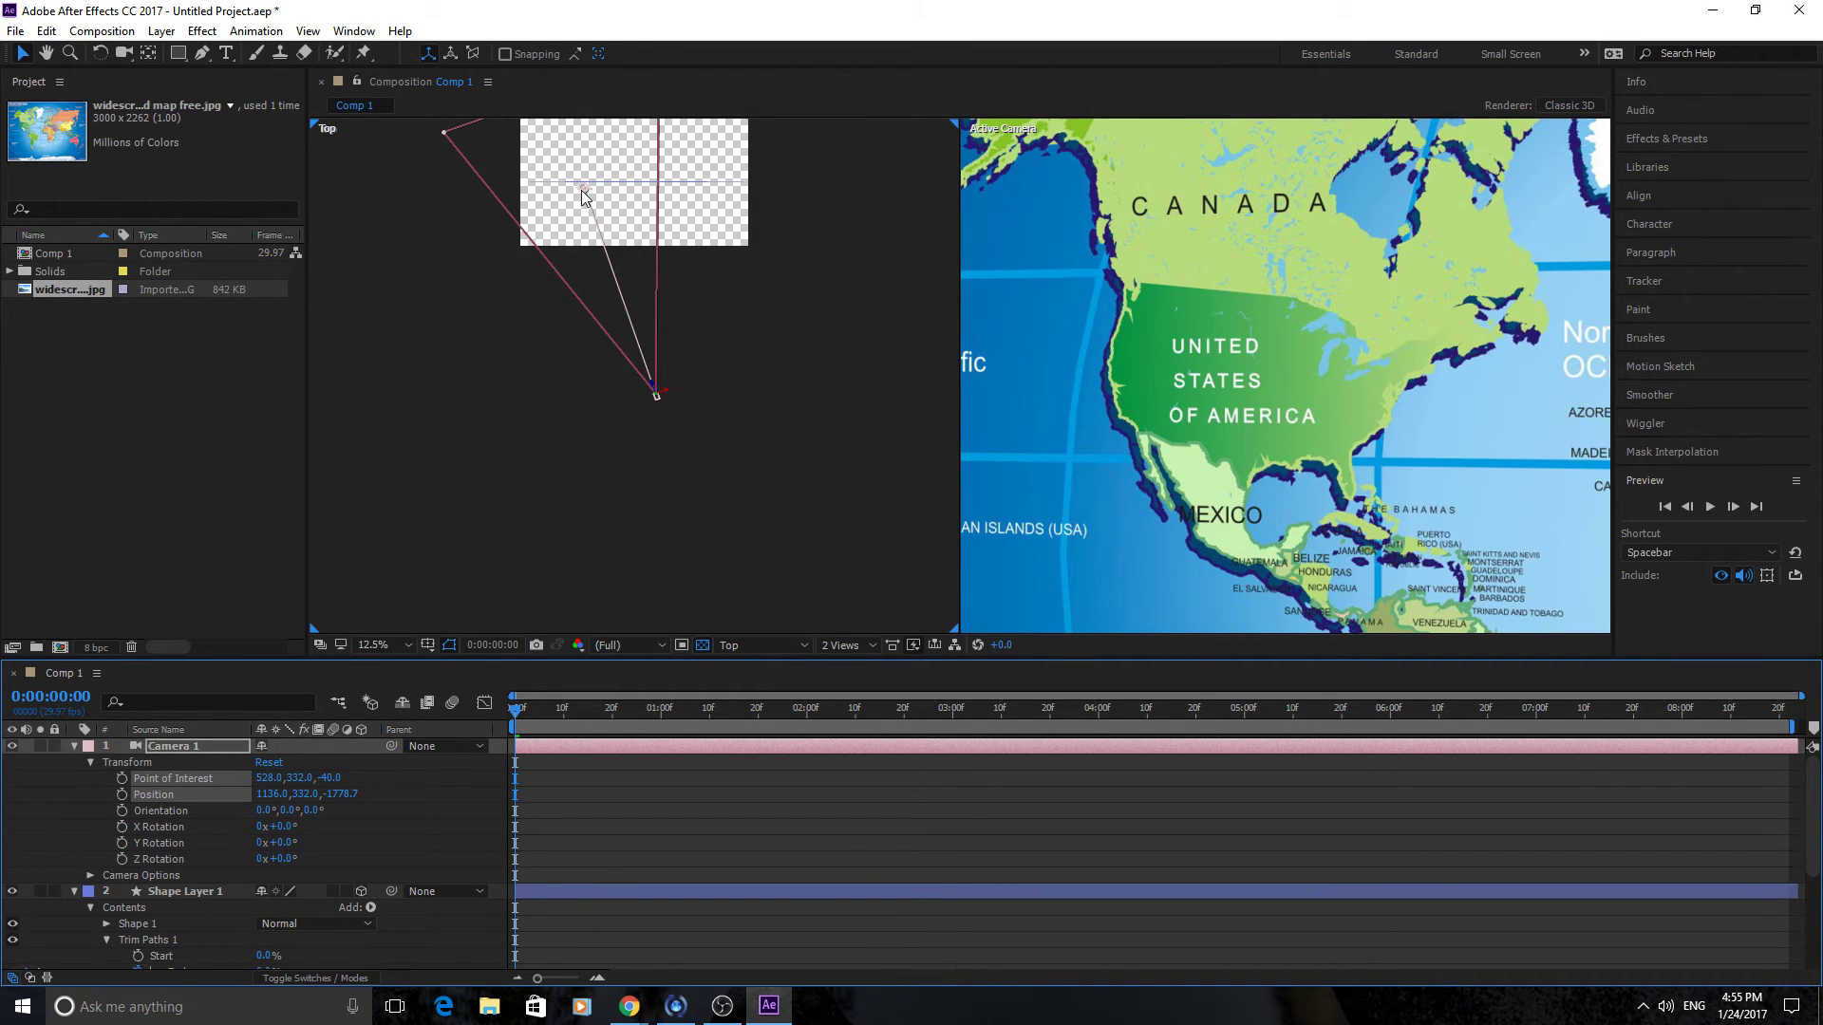
pyautogui.click(122, 784)
pyautogui.moveTo(562, 718); pyautogui.dragTo(955, 738)
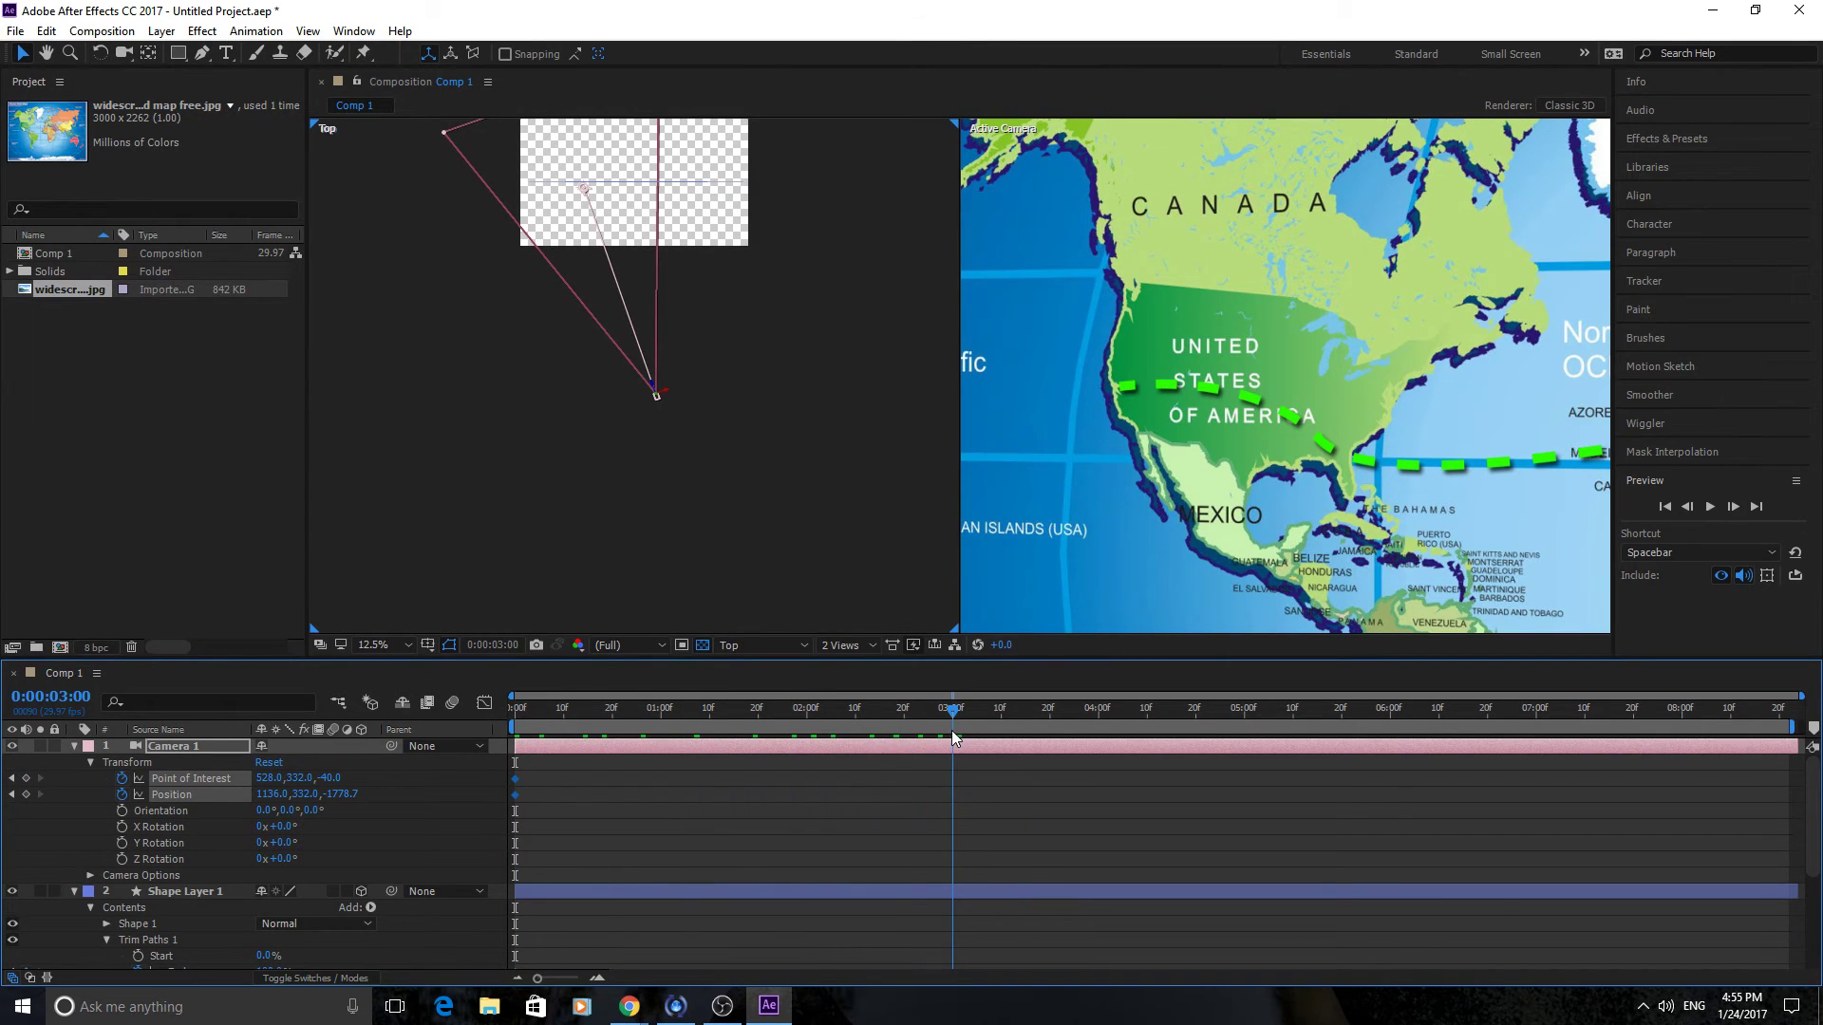
pyautogui.moveTo(586, 194); pyautogui.dragTo(699, 194)
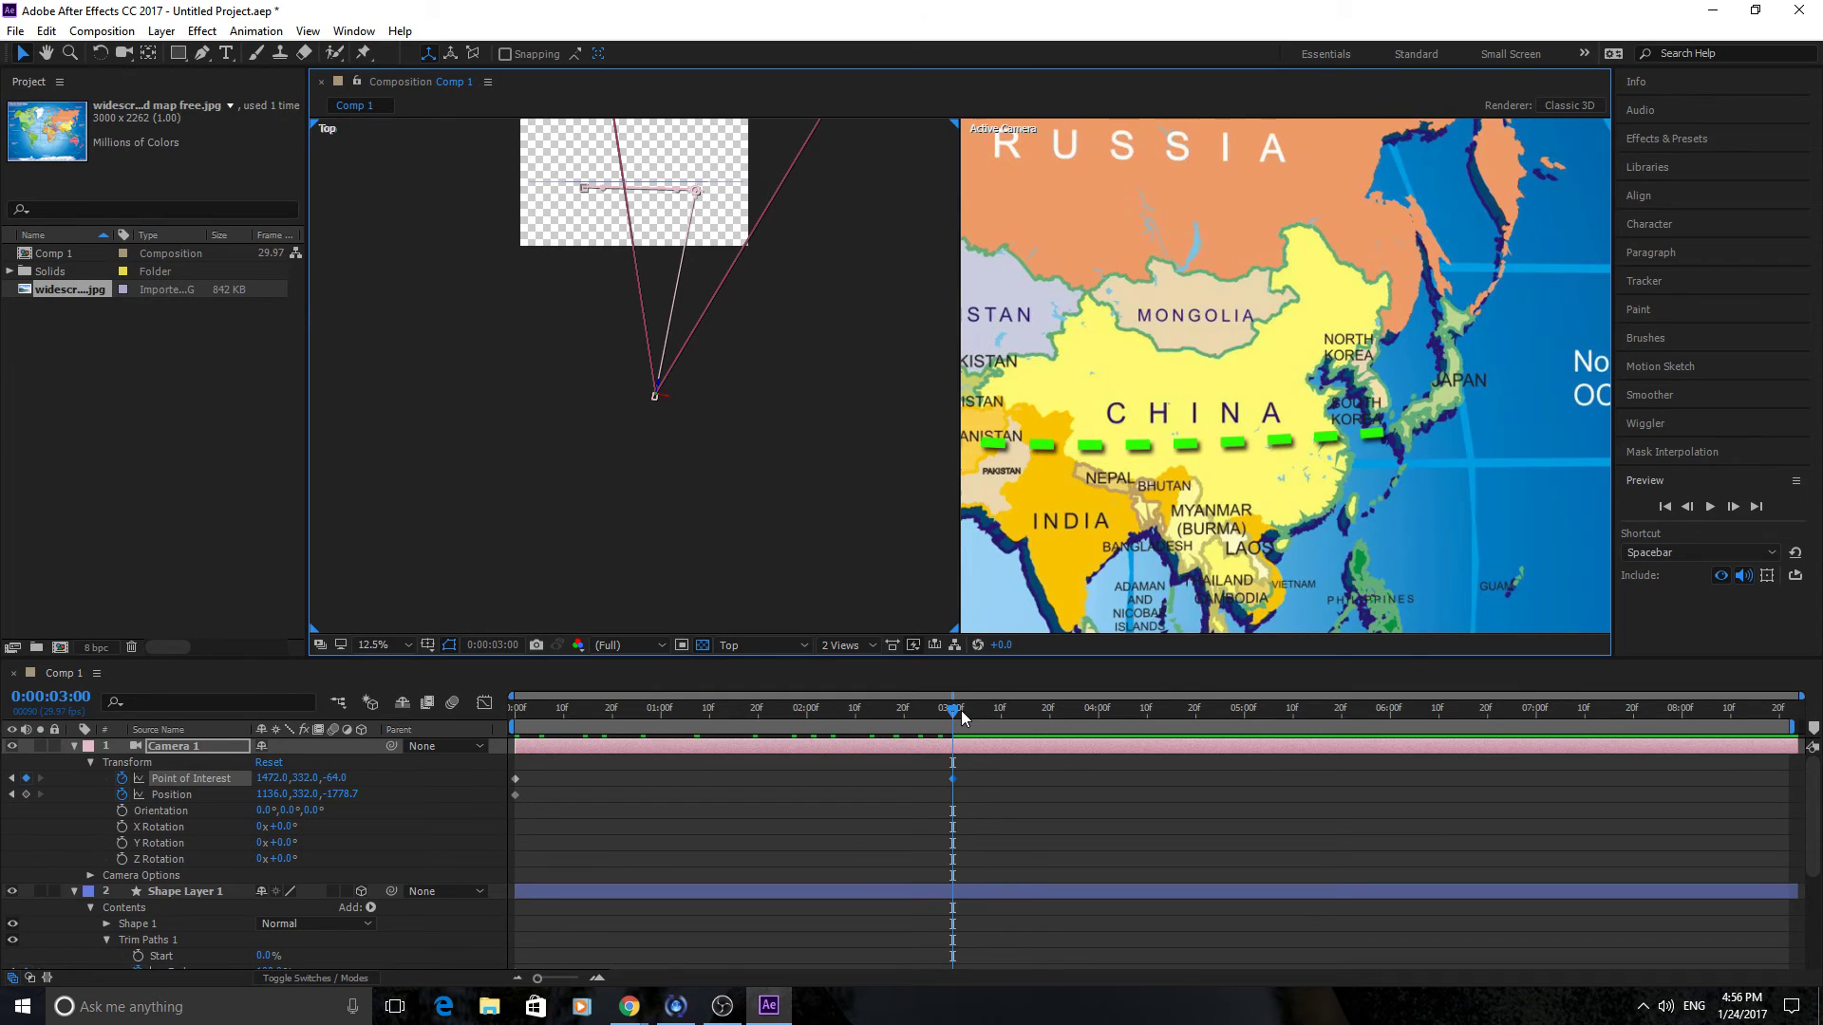
pyautogui.press('pageup')
pyautogui.press('Home')
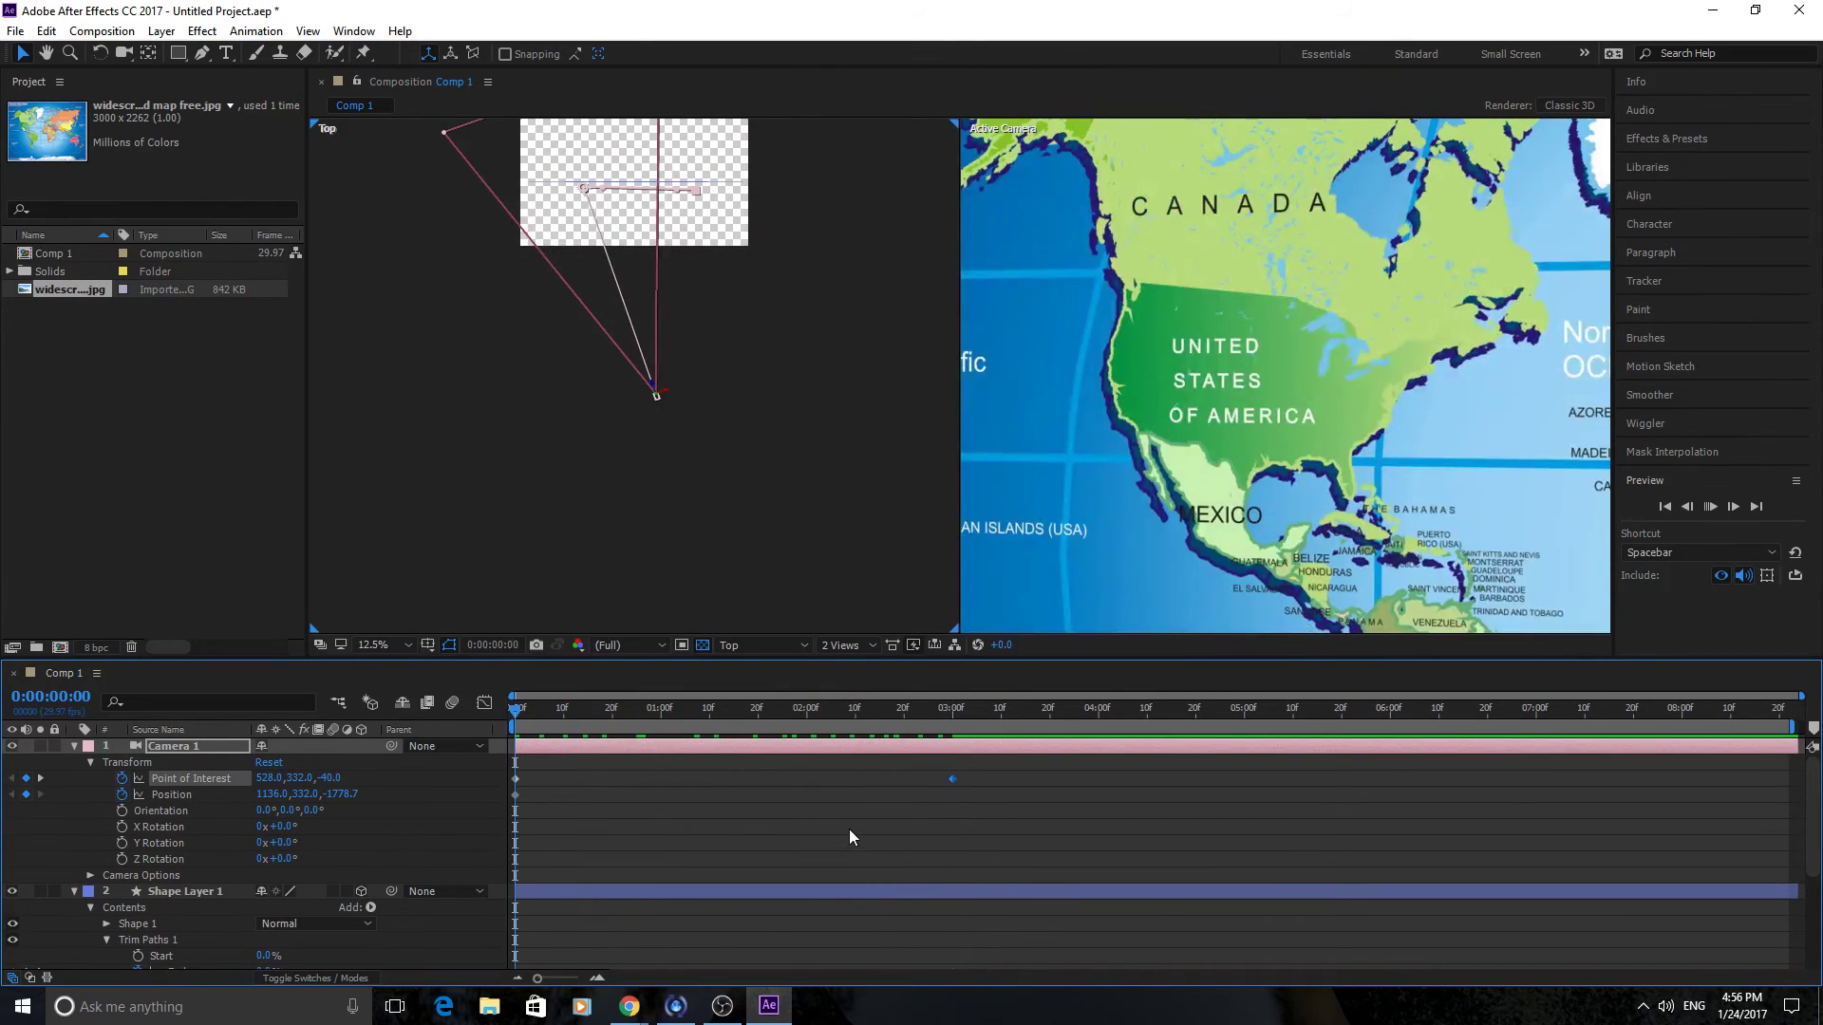
pyautogui.press('space')
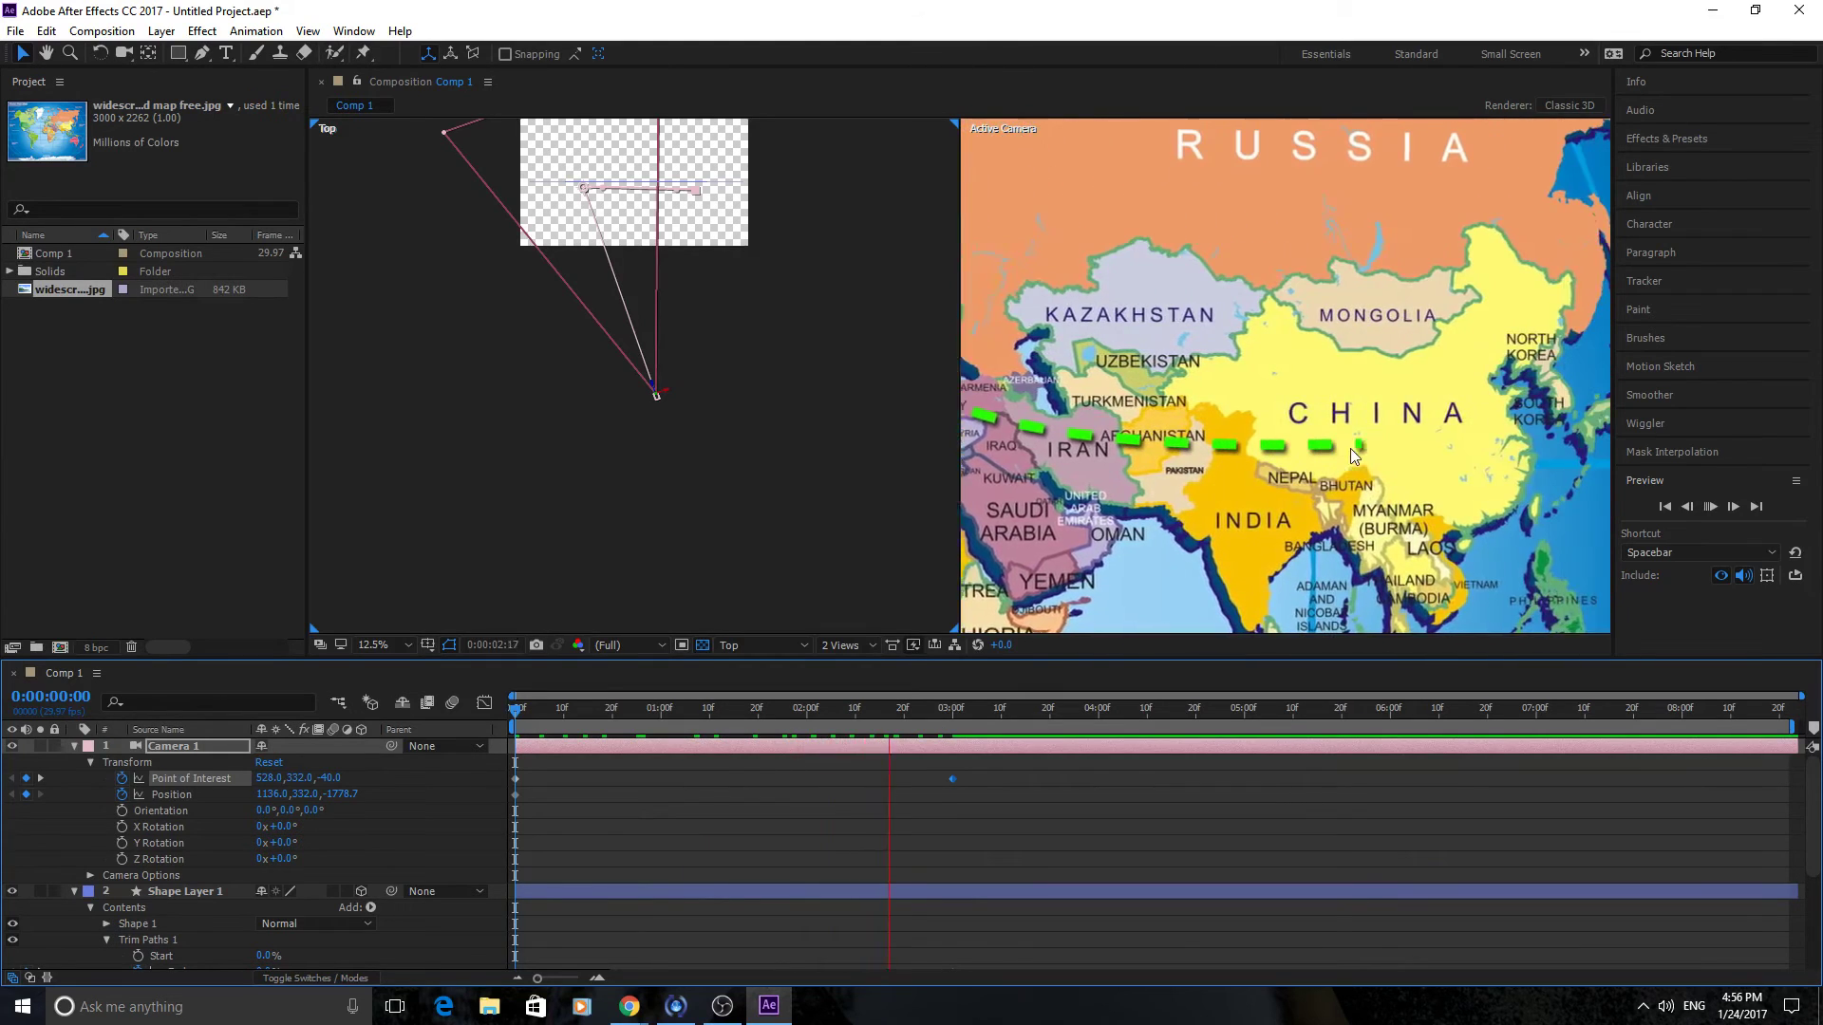
pyautogui.press('space')
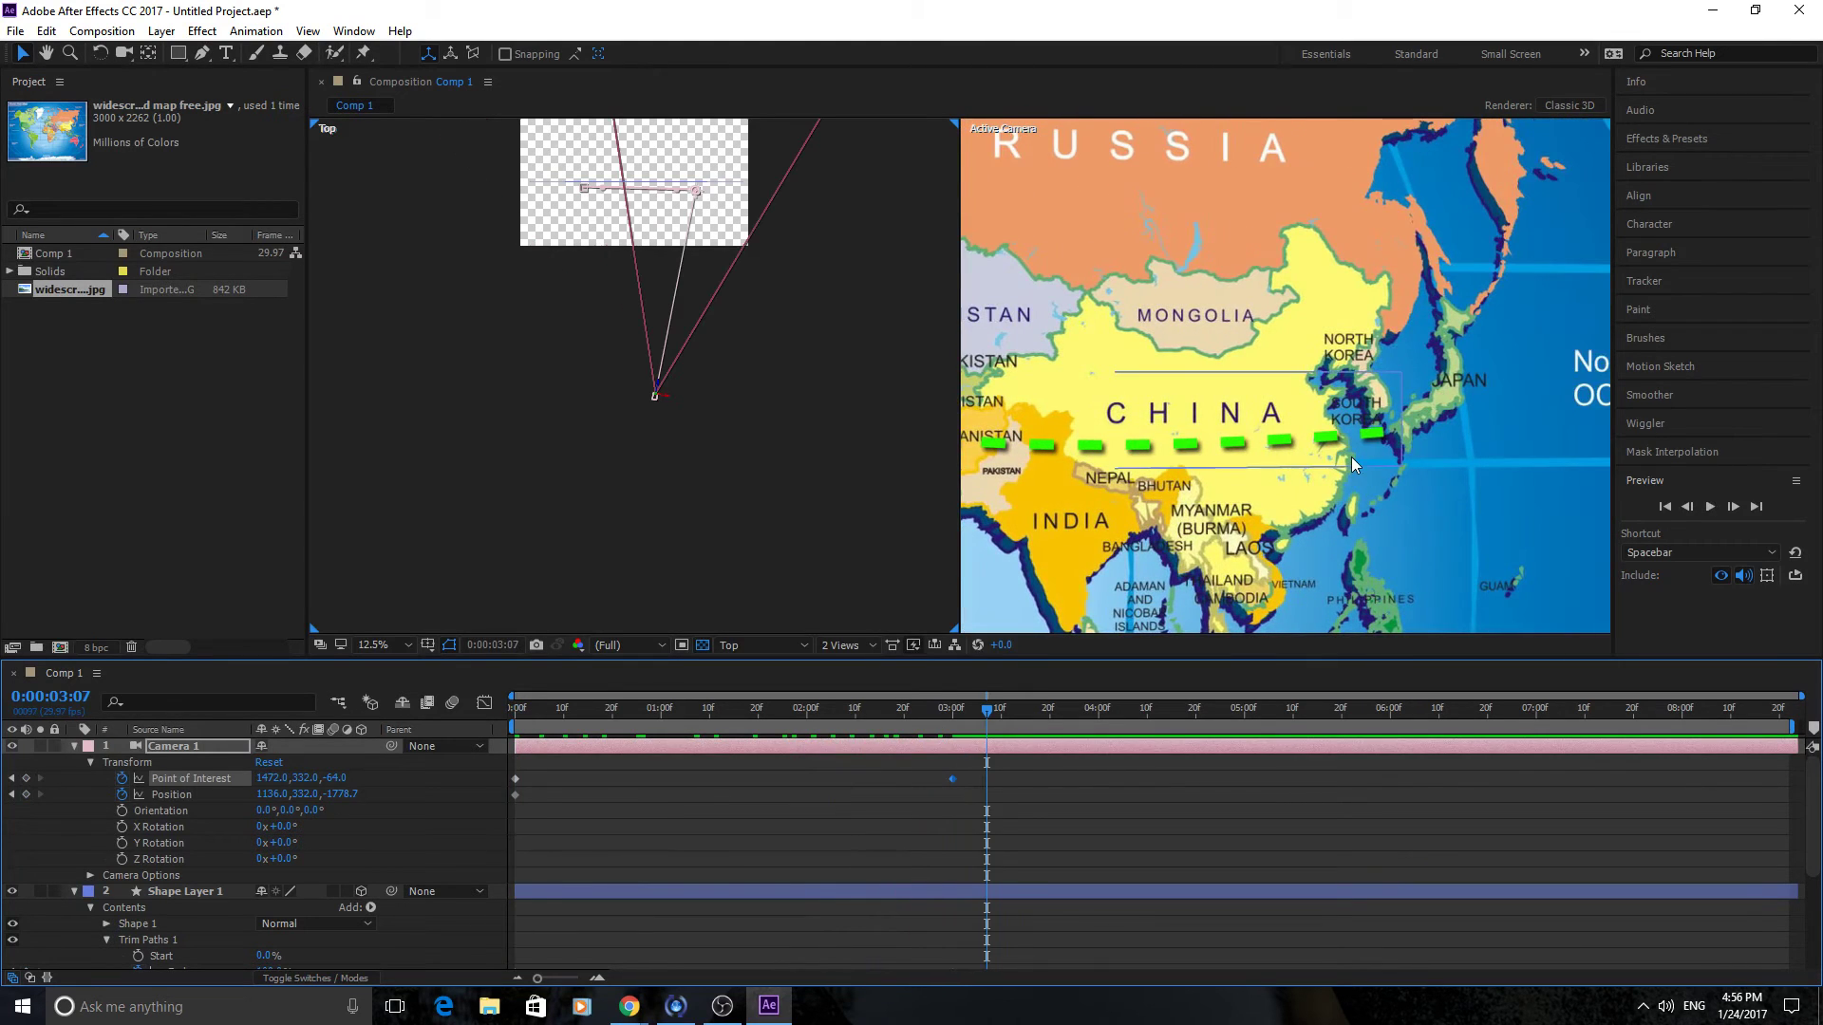
pyautogui.click(950, 709)
pyautogui.moveTo(949, 708); pyautogui.dragTo(517, 743)
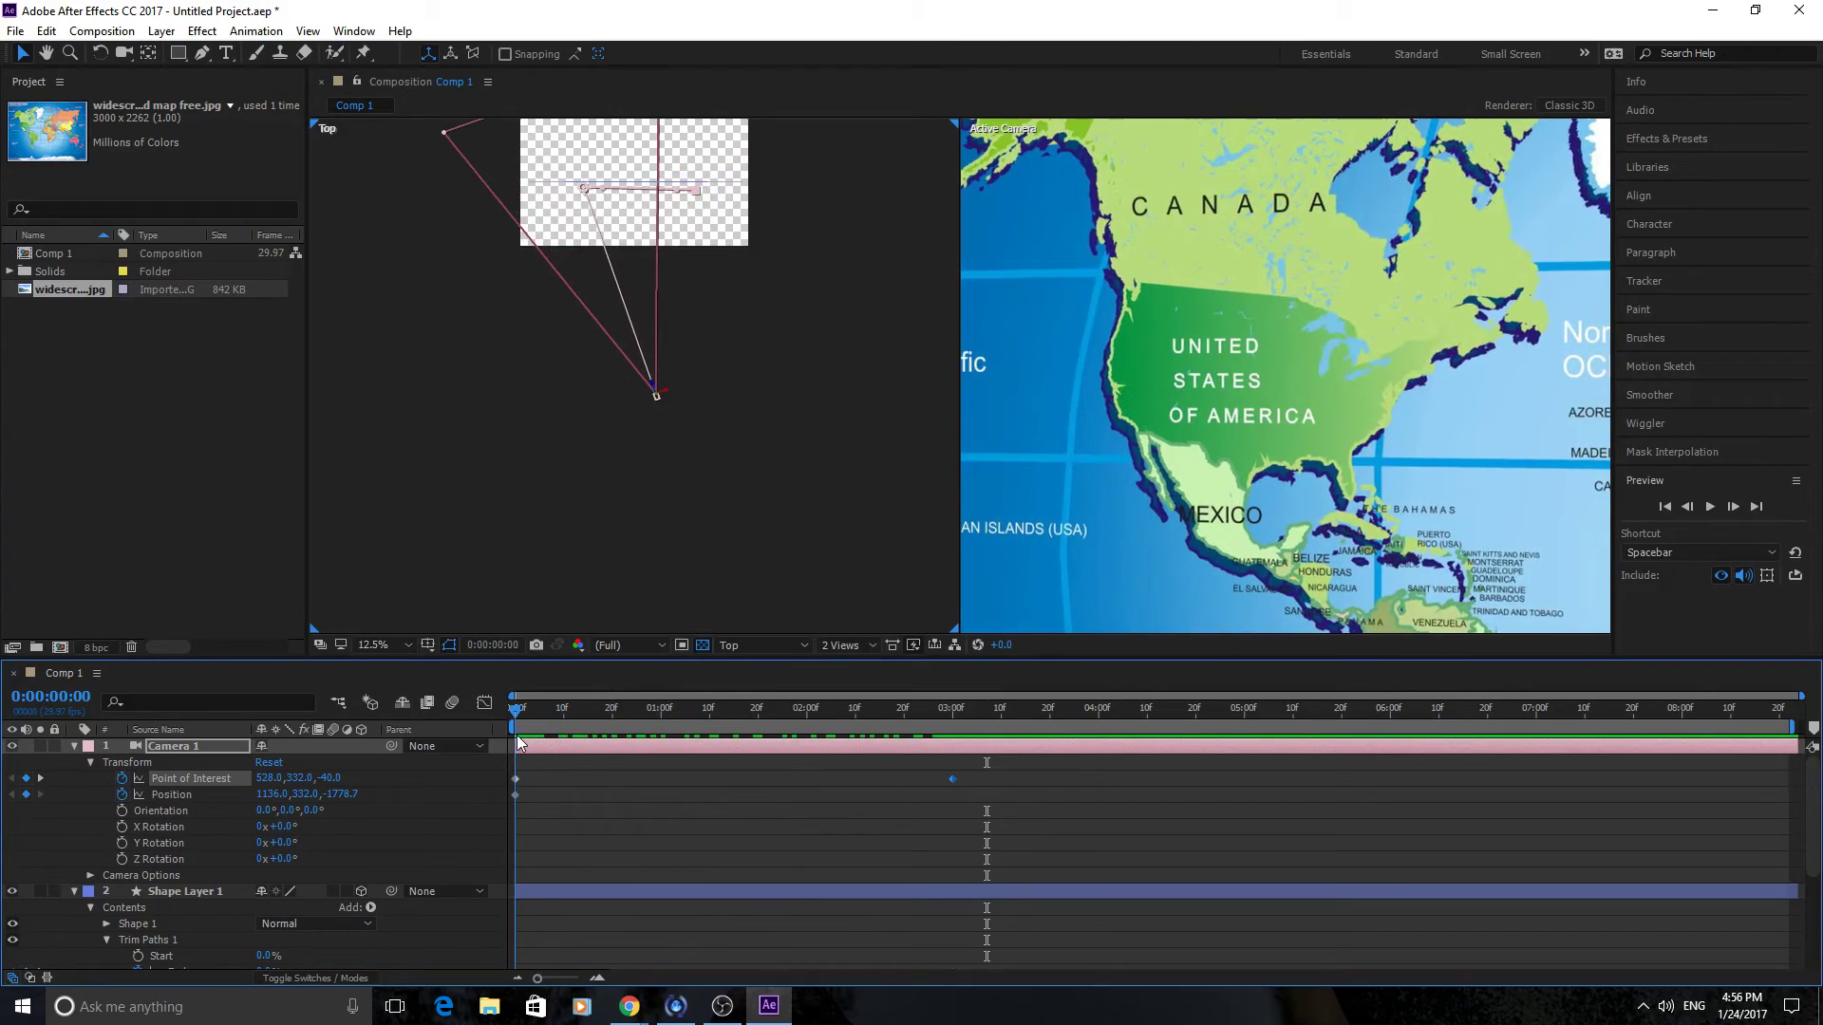
pyautogui.press('space')
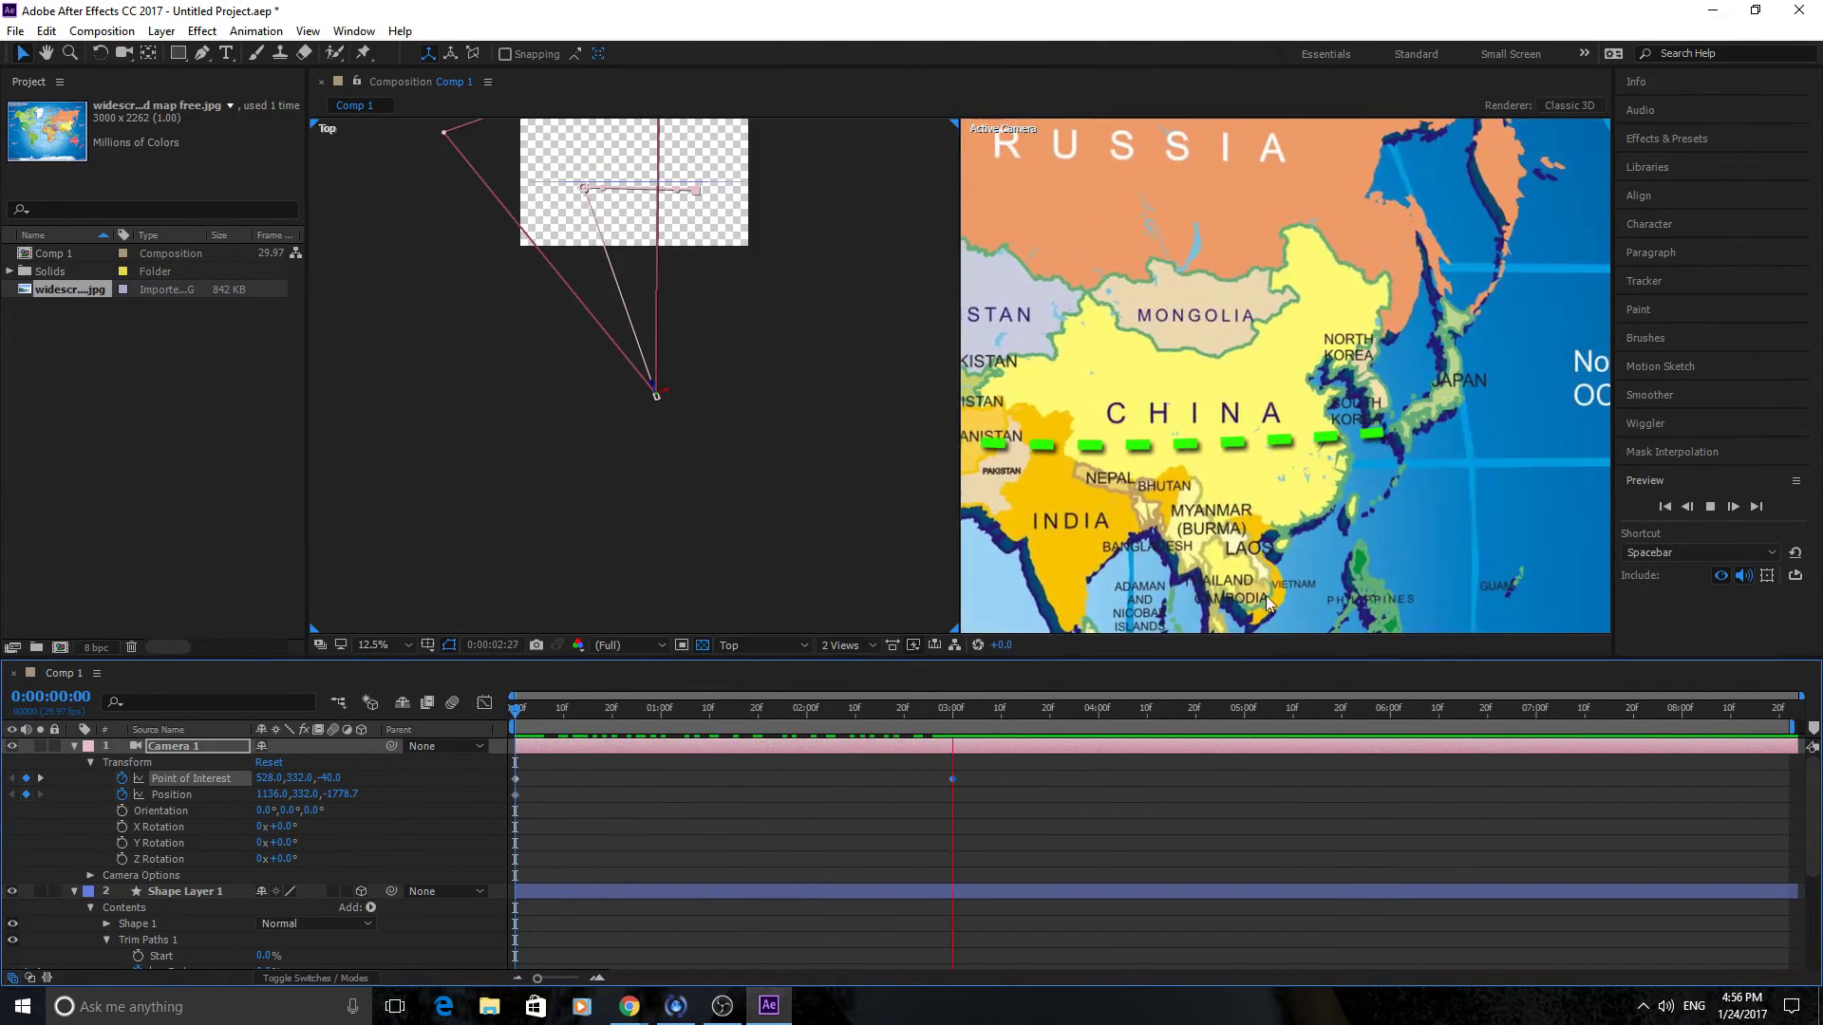
pyautogui.press('space')
pyautogui.moveTo(907, 712); pyautogui.dragTo(540, 753)
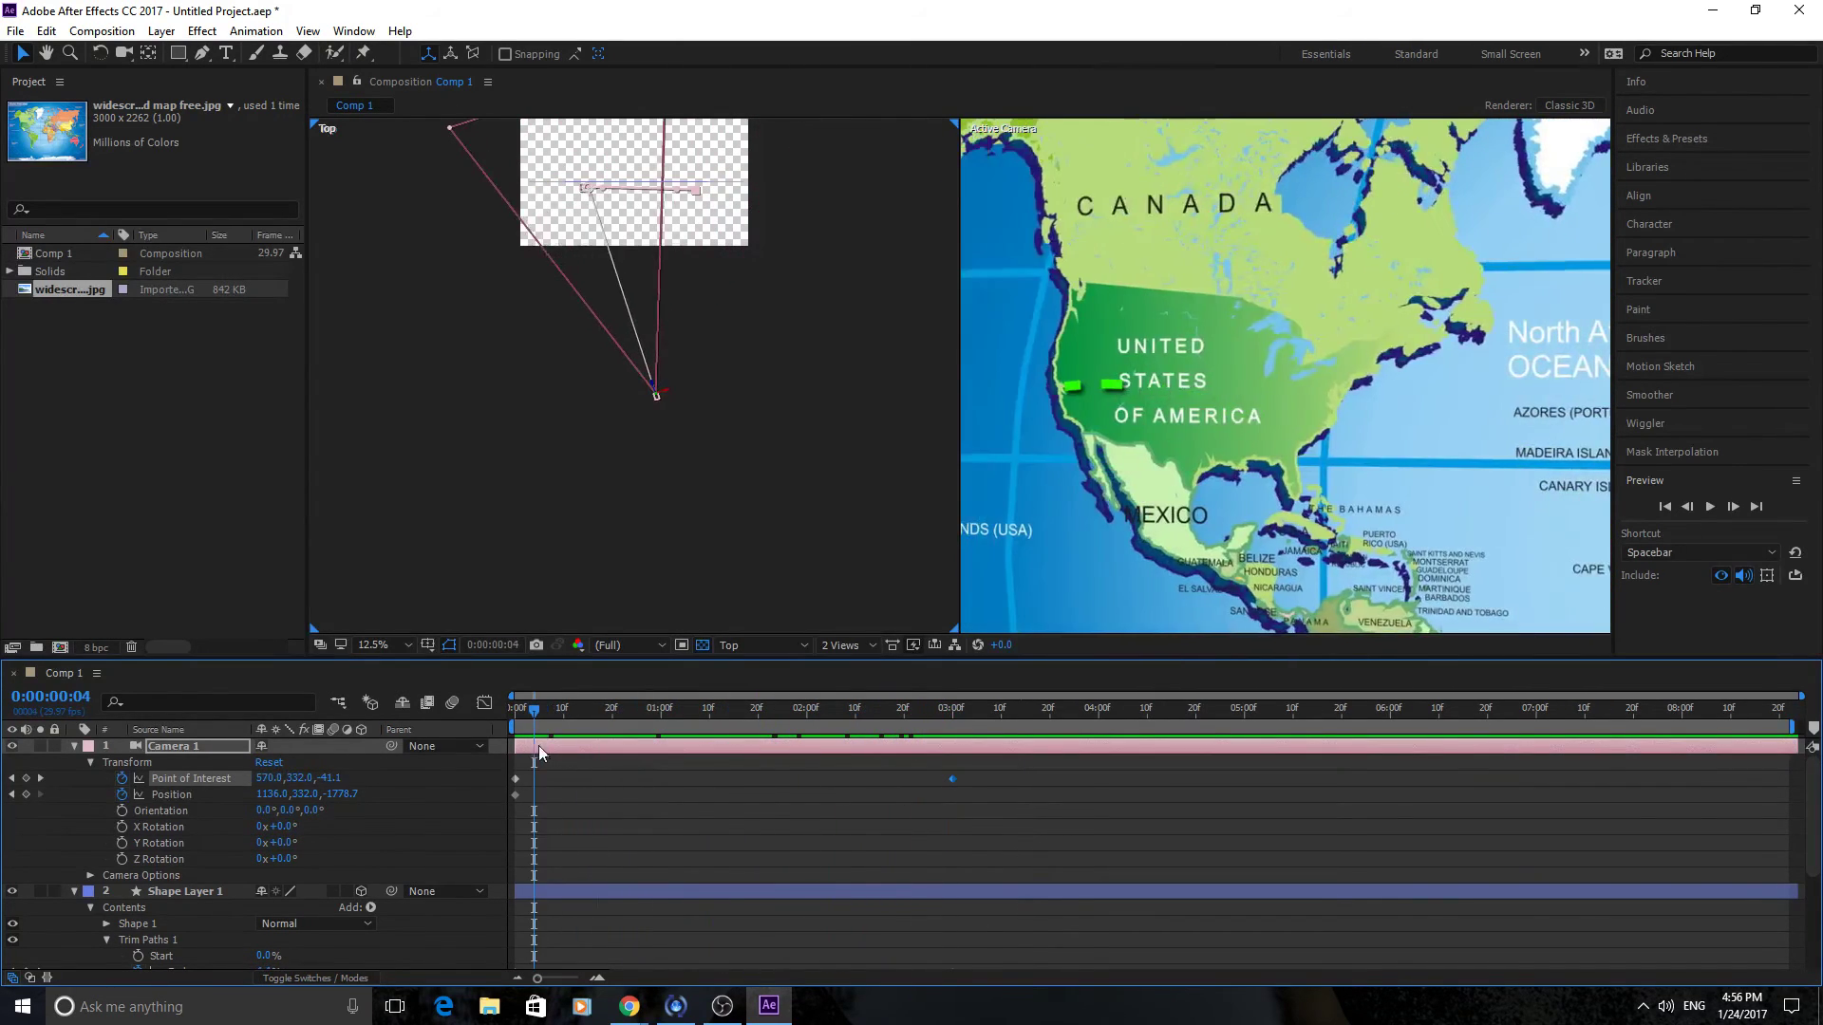
pyautogui.press('space')
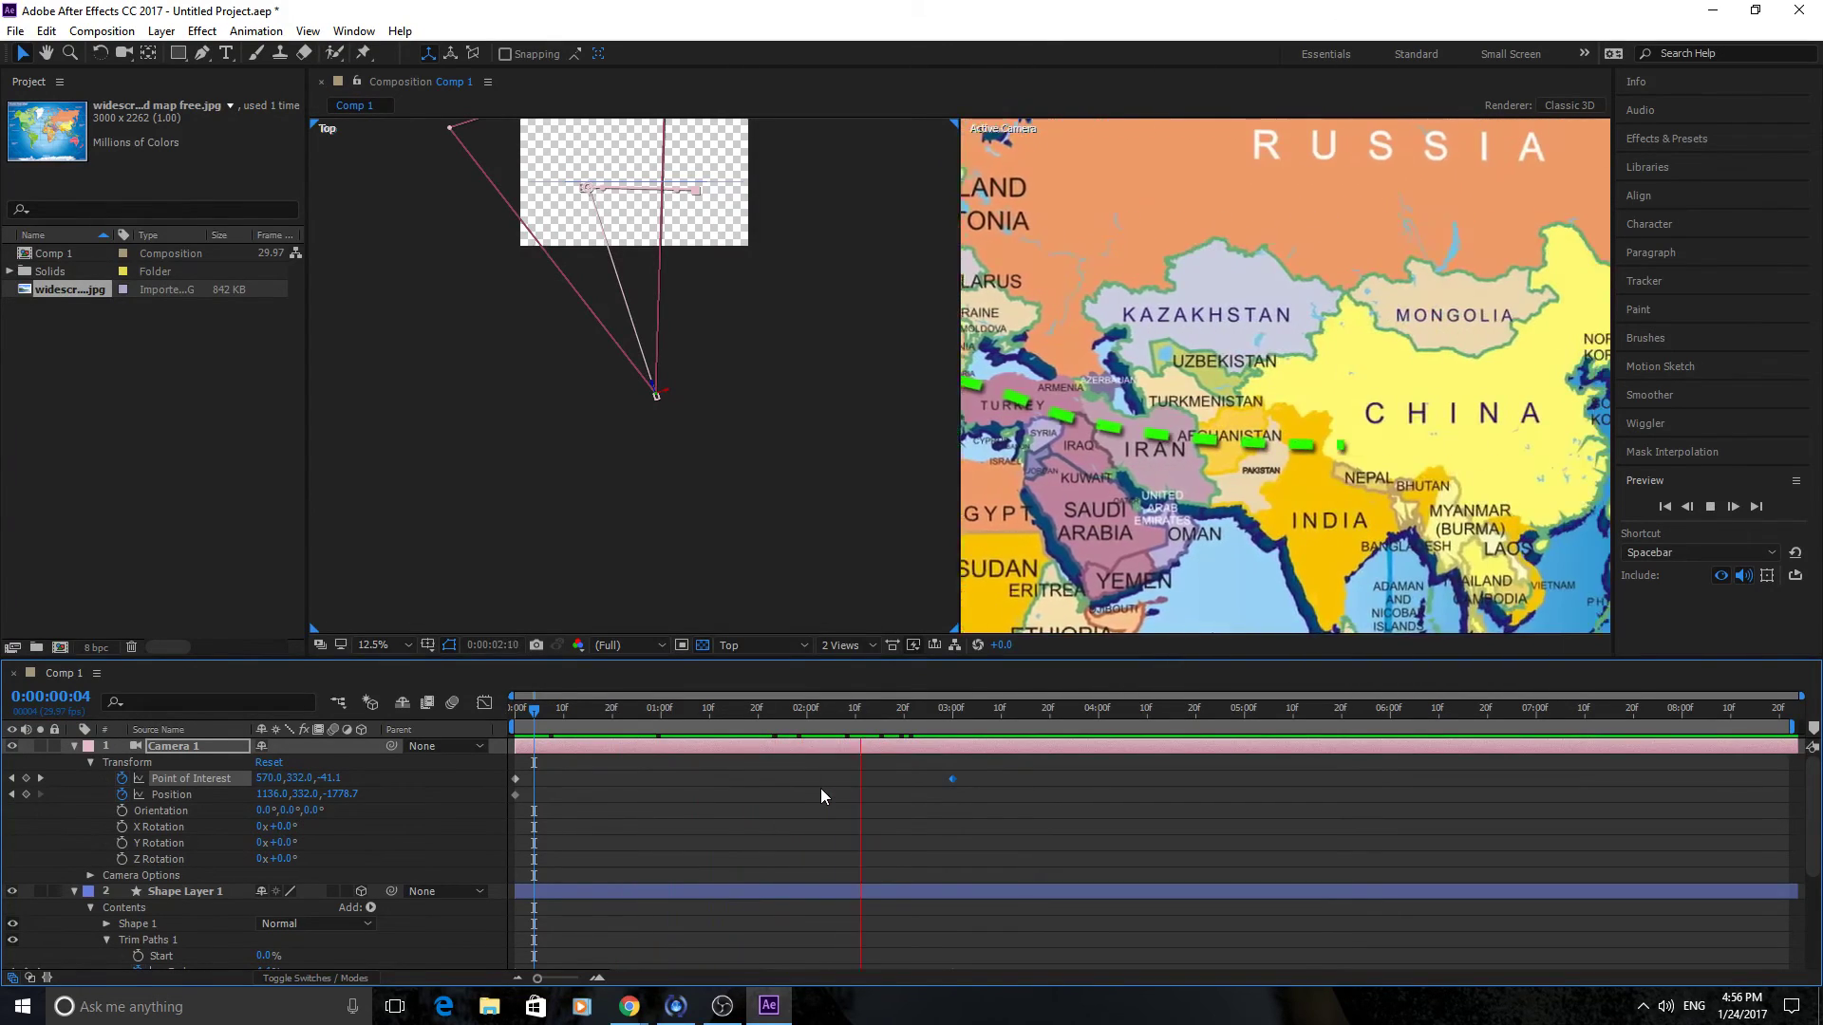
pyautogui.moveTo(991, 714); pyautogui.dragTo(515, 786)
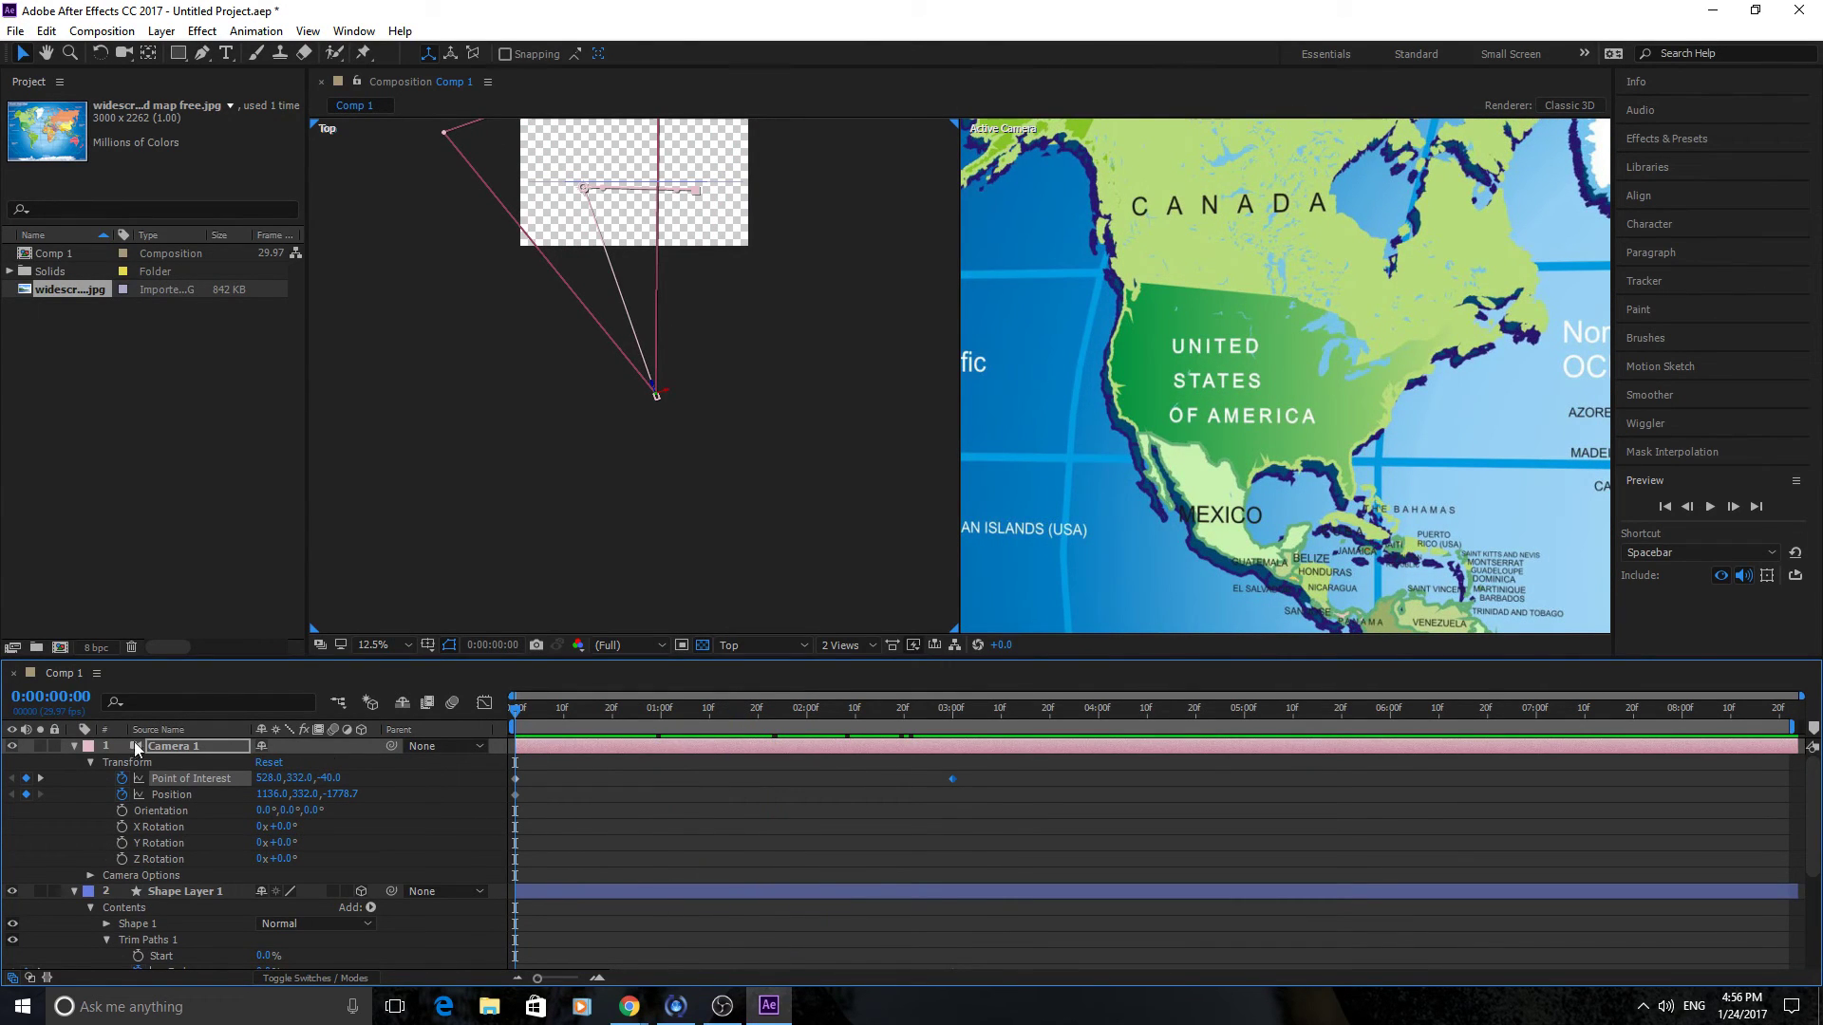
# Turn on the composition's Motion Blur and the dashed path layer's Motion Blur switch.
pyautogui.click(73, 747)
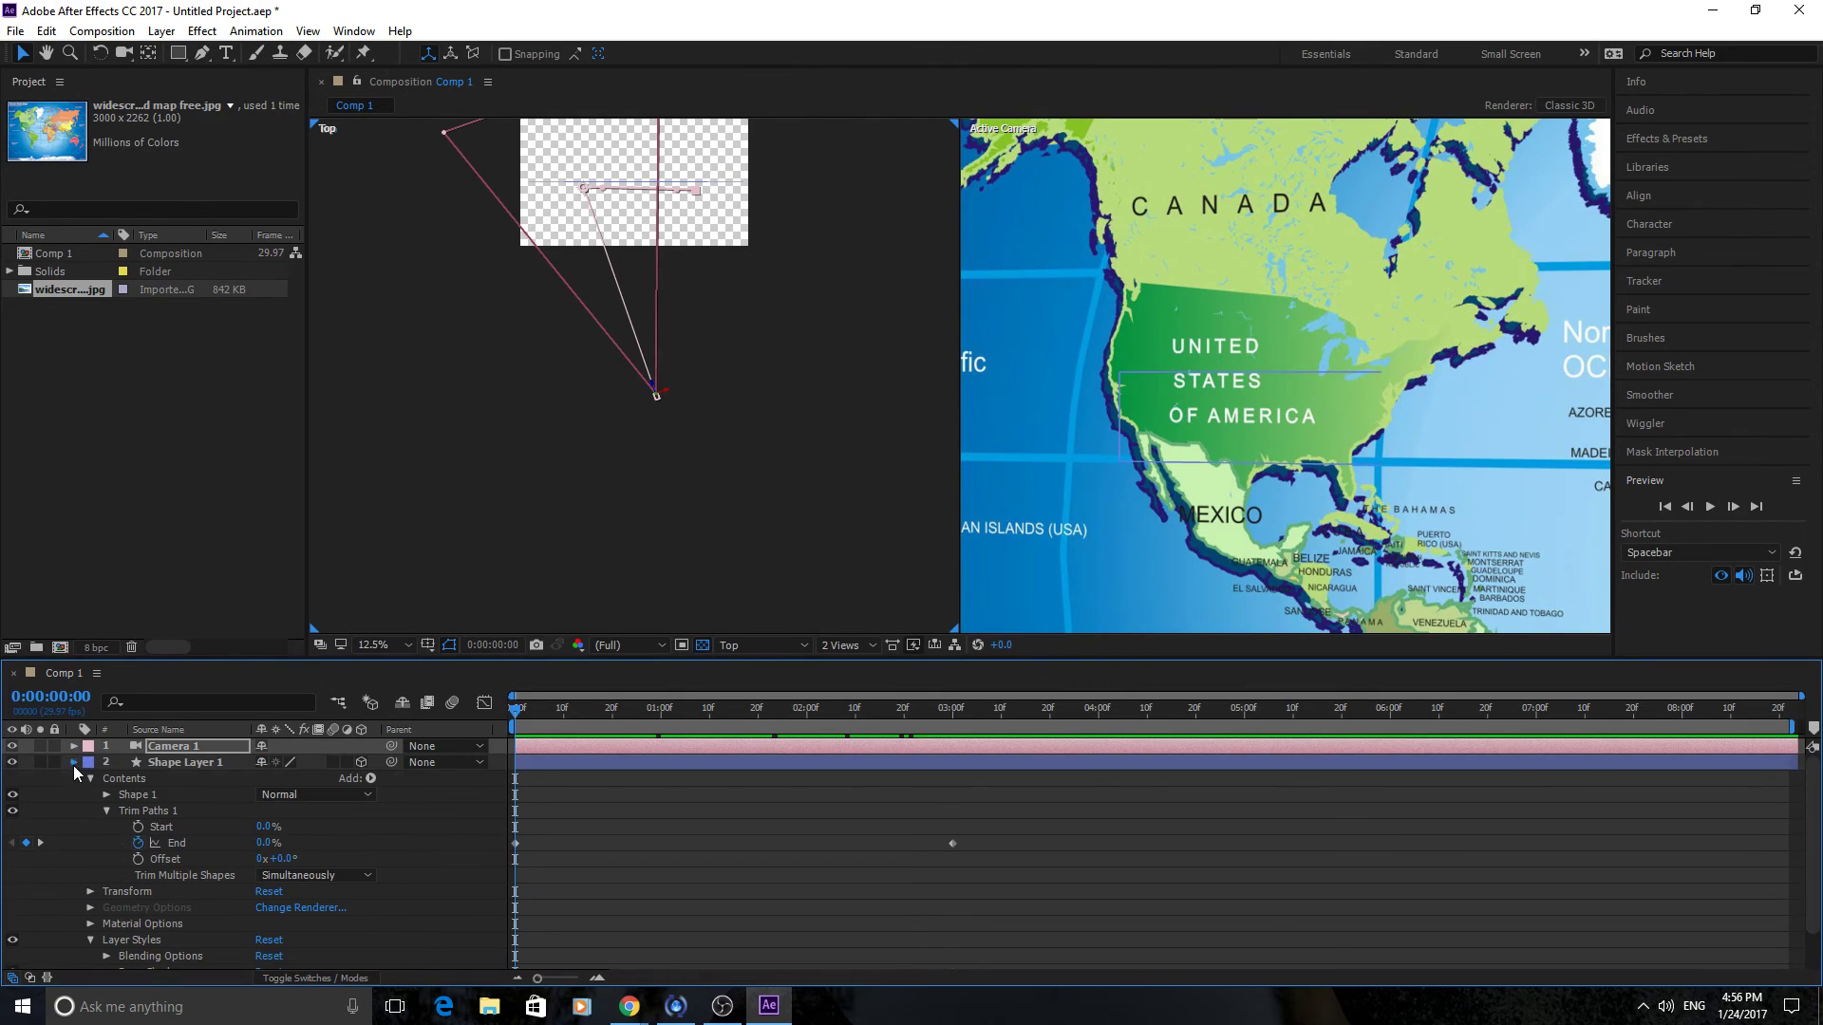
pyautogui.click(73, 763)
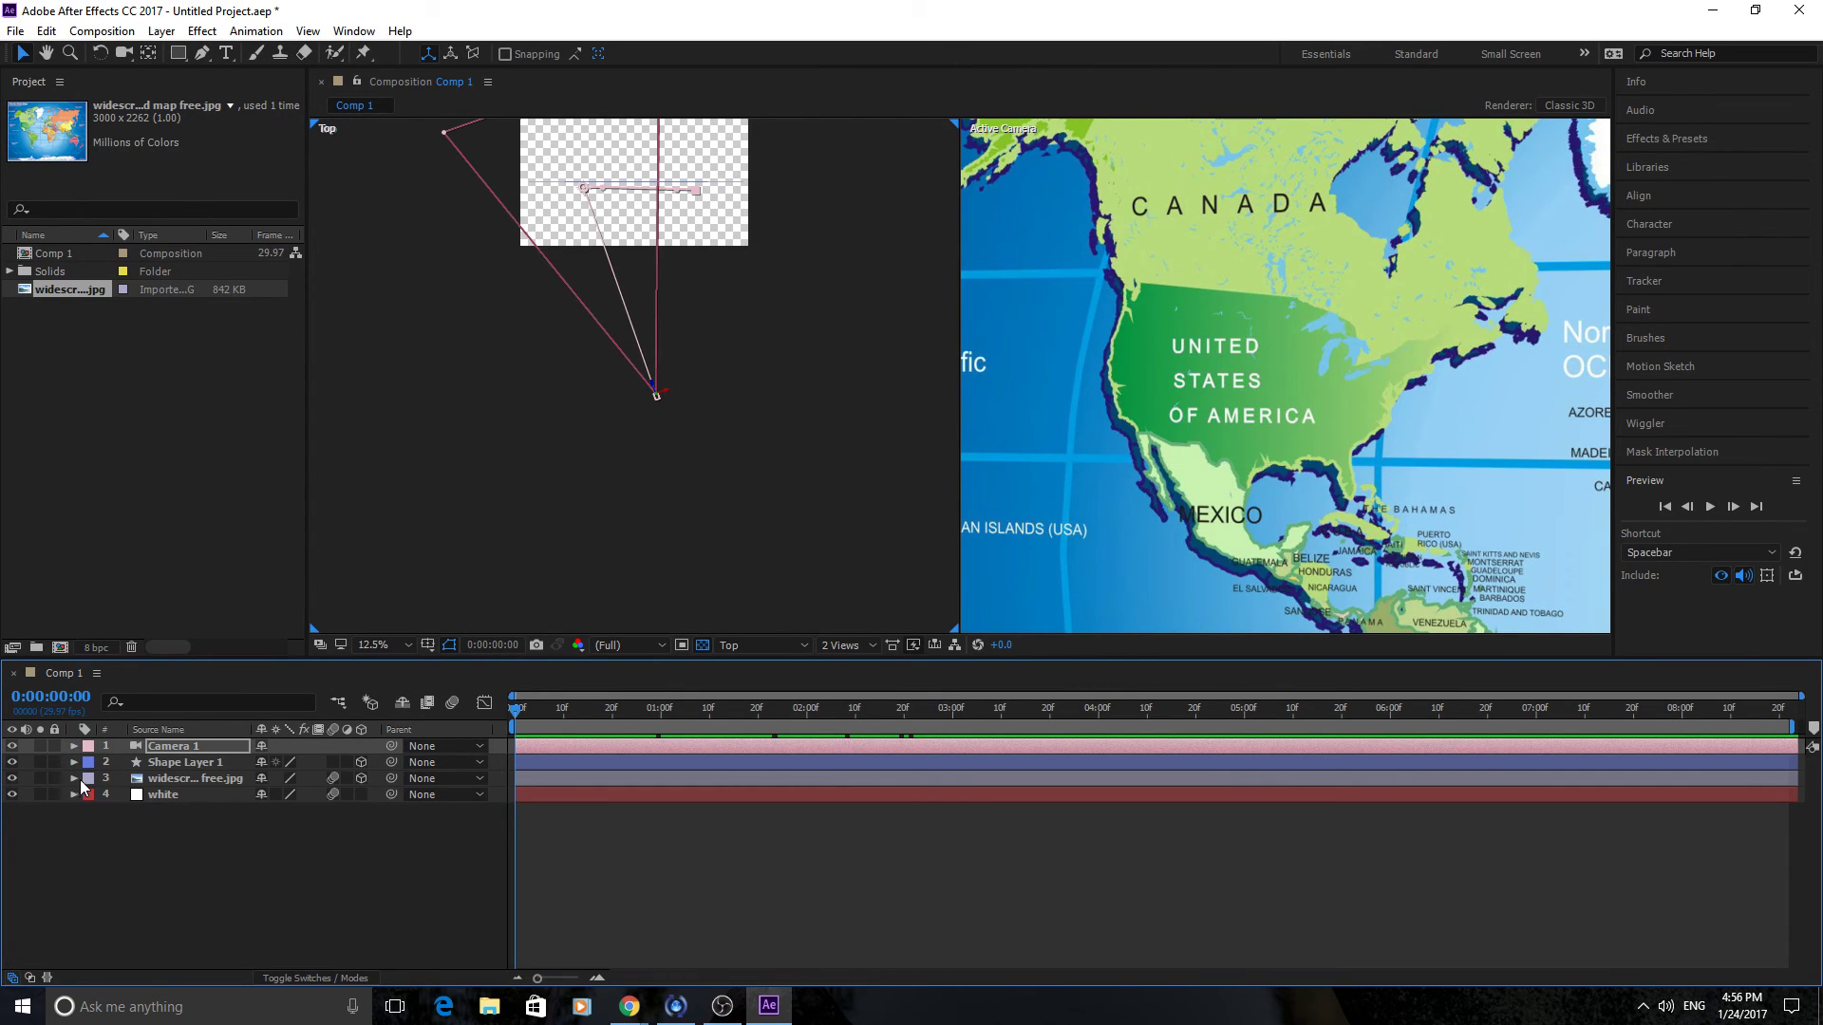
pyautogui.click(452, 703)
pyautogui.click(328, 757)
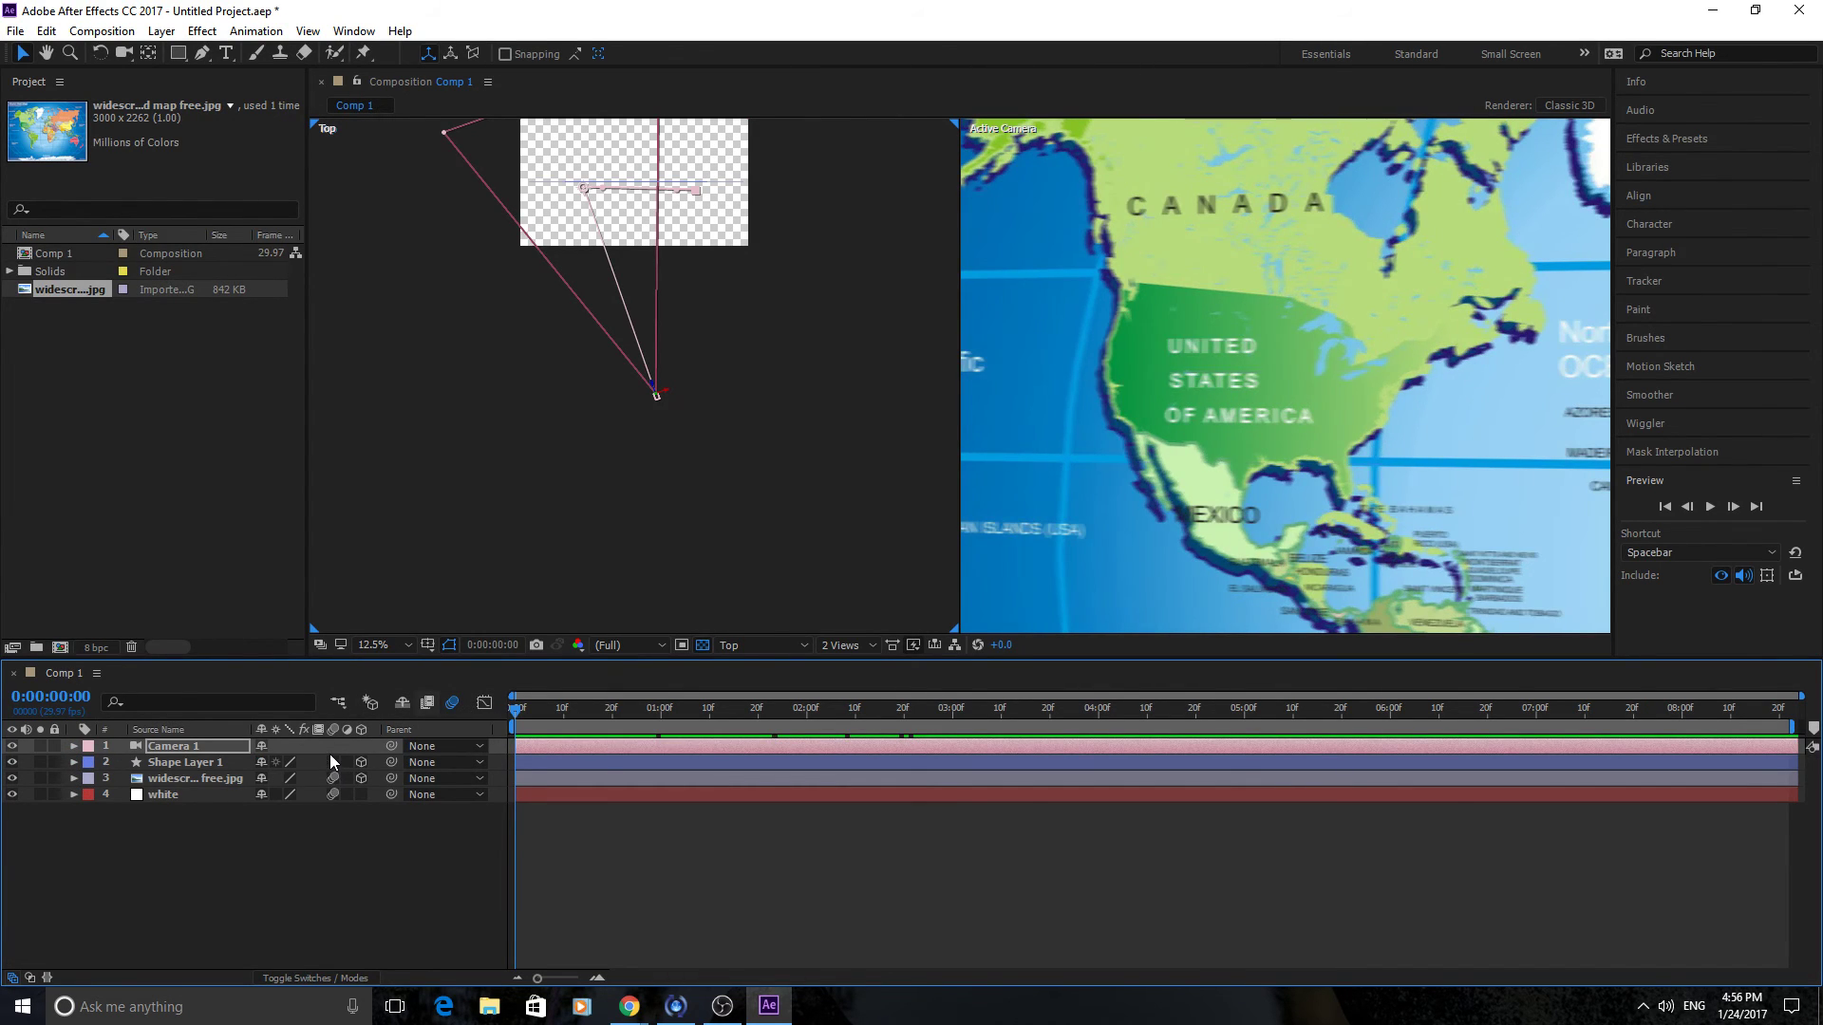
pyautogui.click(334, 760)
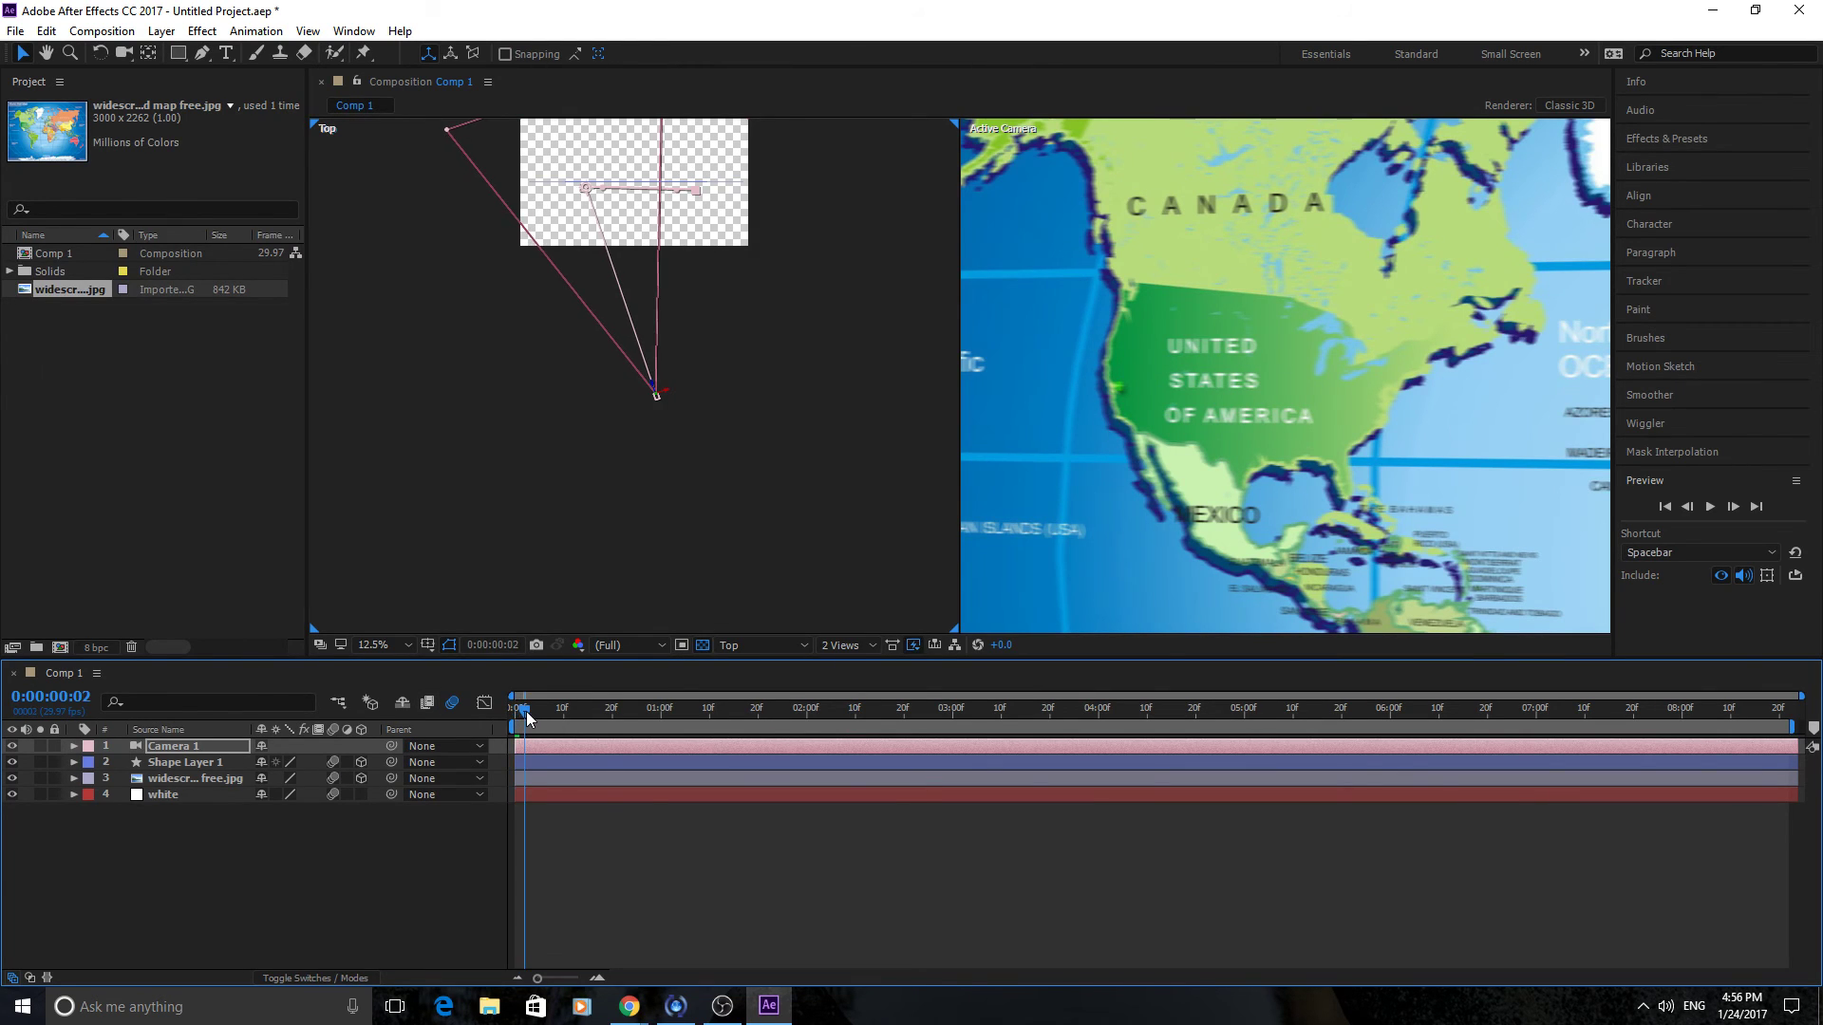
# Preview and scrub the blurred camera pan from the start toward Asia.
pyautogui.moveTo(526, 711); pyautogui.dragTo(494, 727)
pyautogui.press('space')
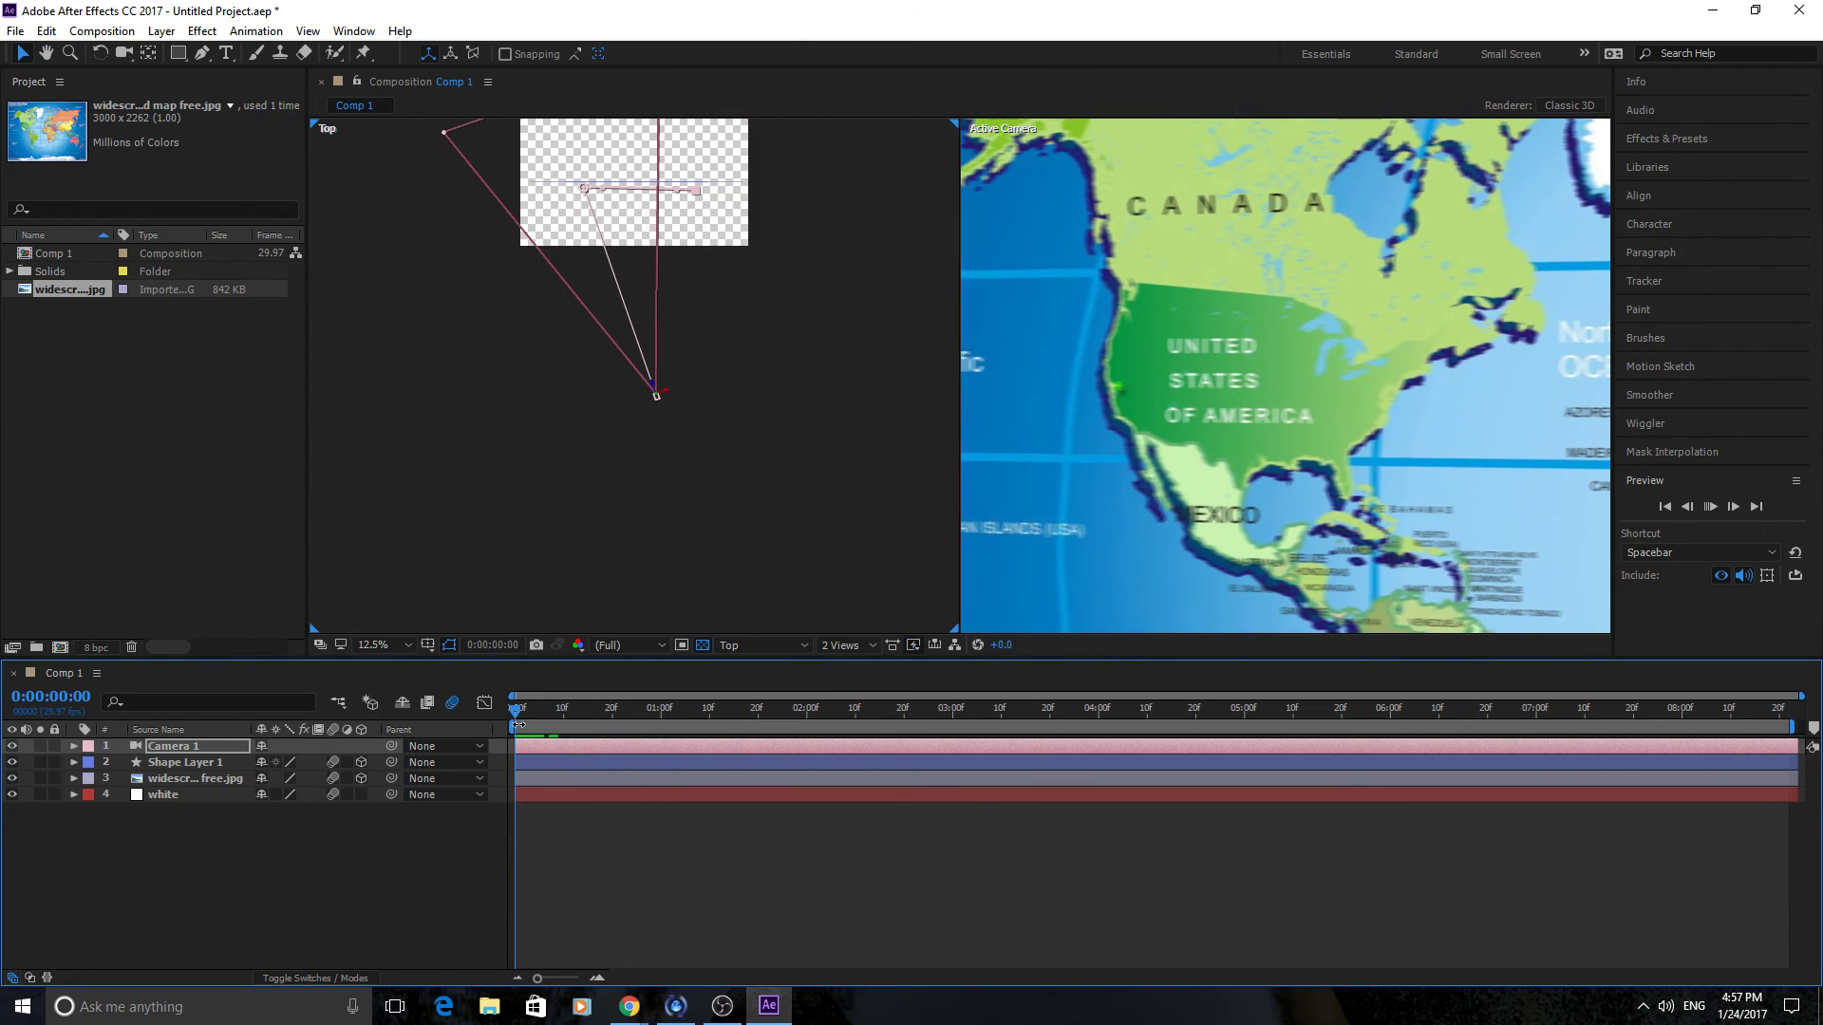
pyautogui.press('space')
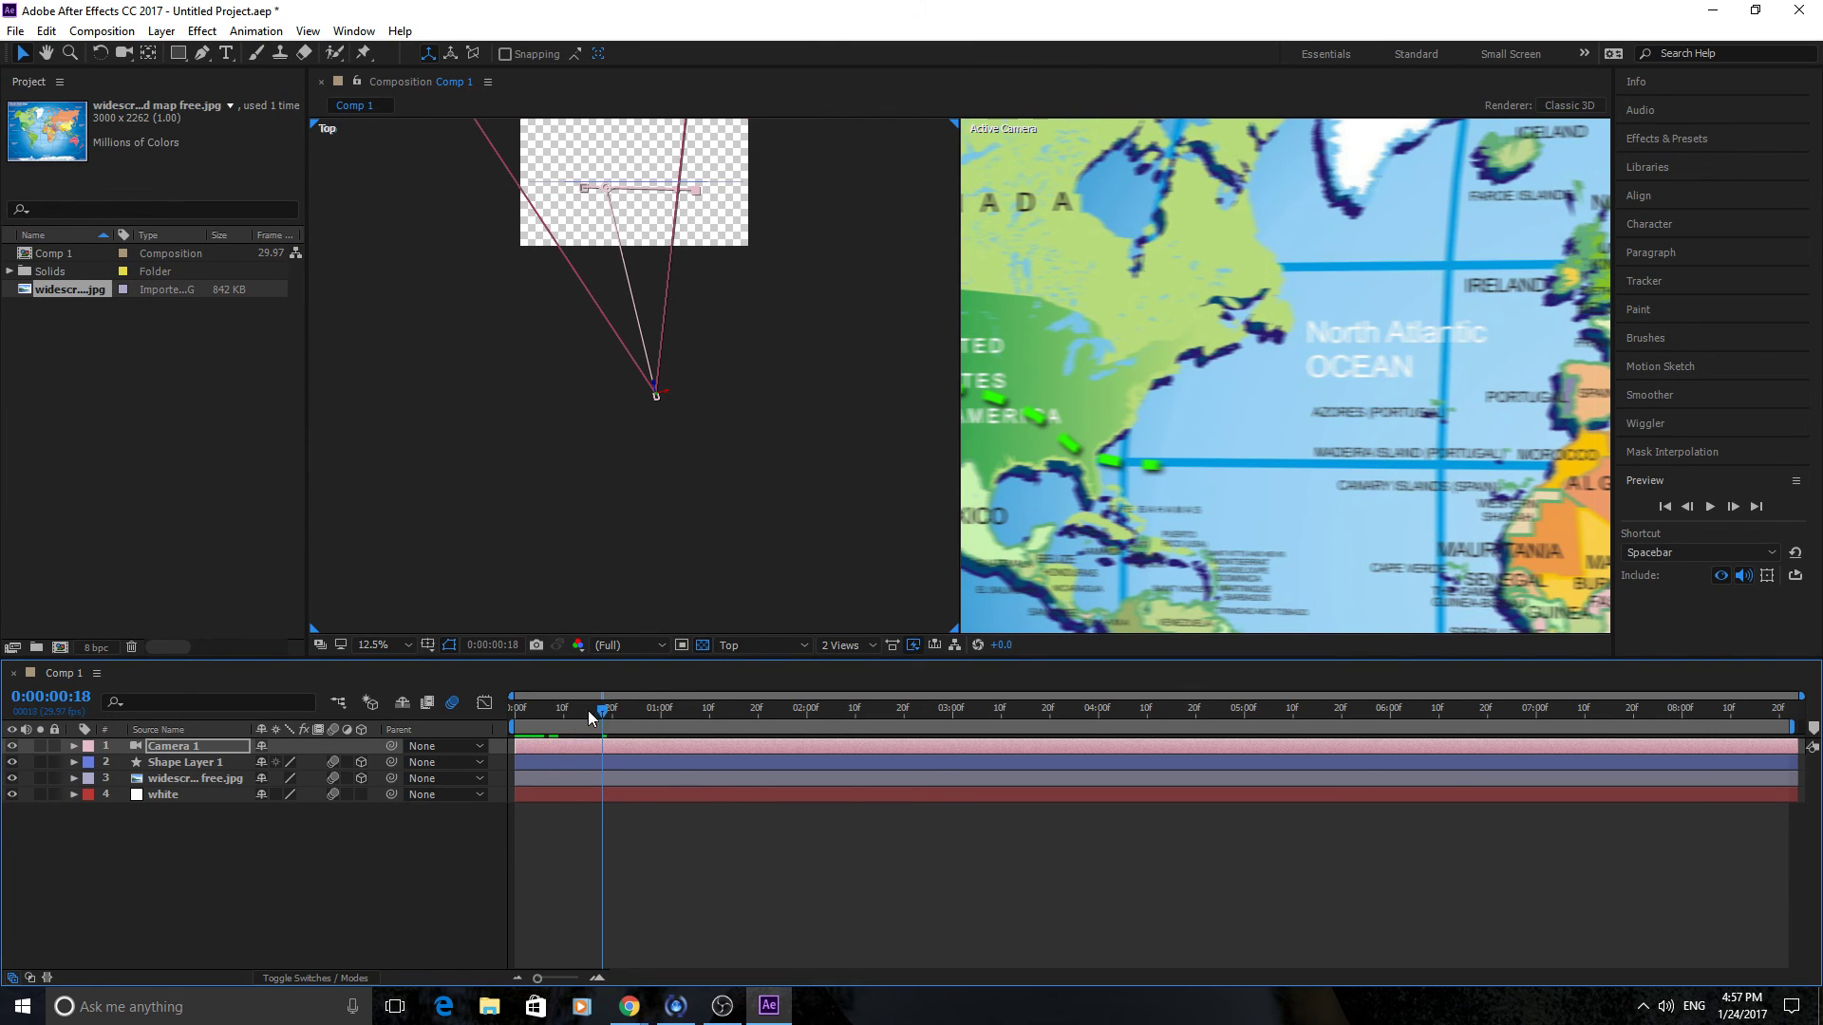
pyautogui.moveTo(588, 710); pyautogui.dragTo(893, 782)
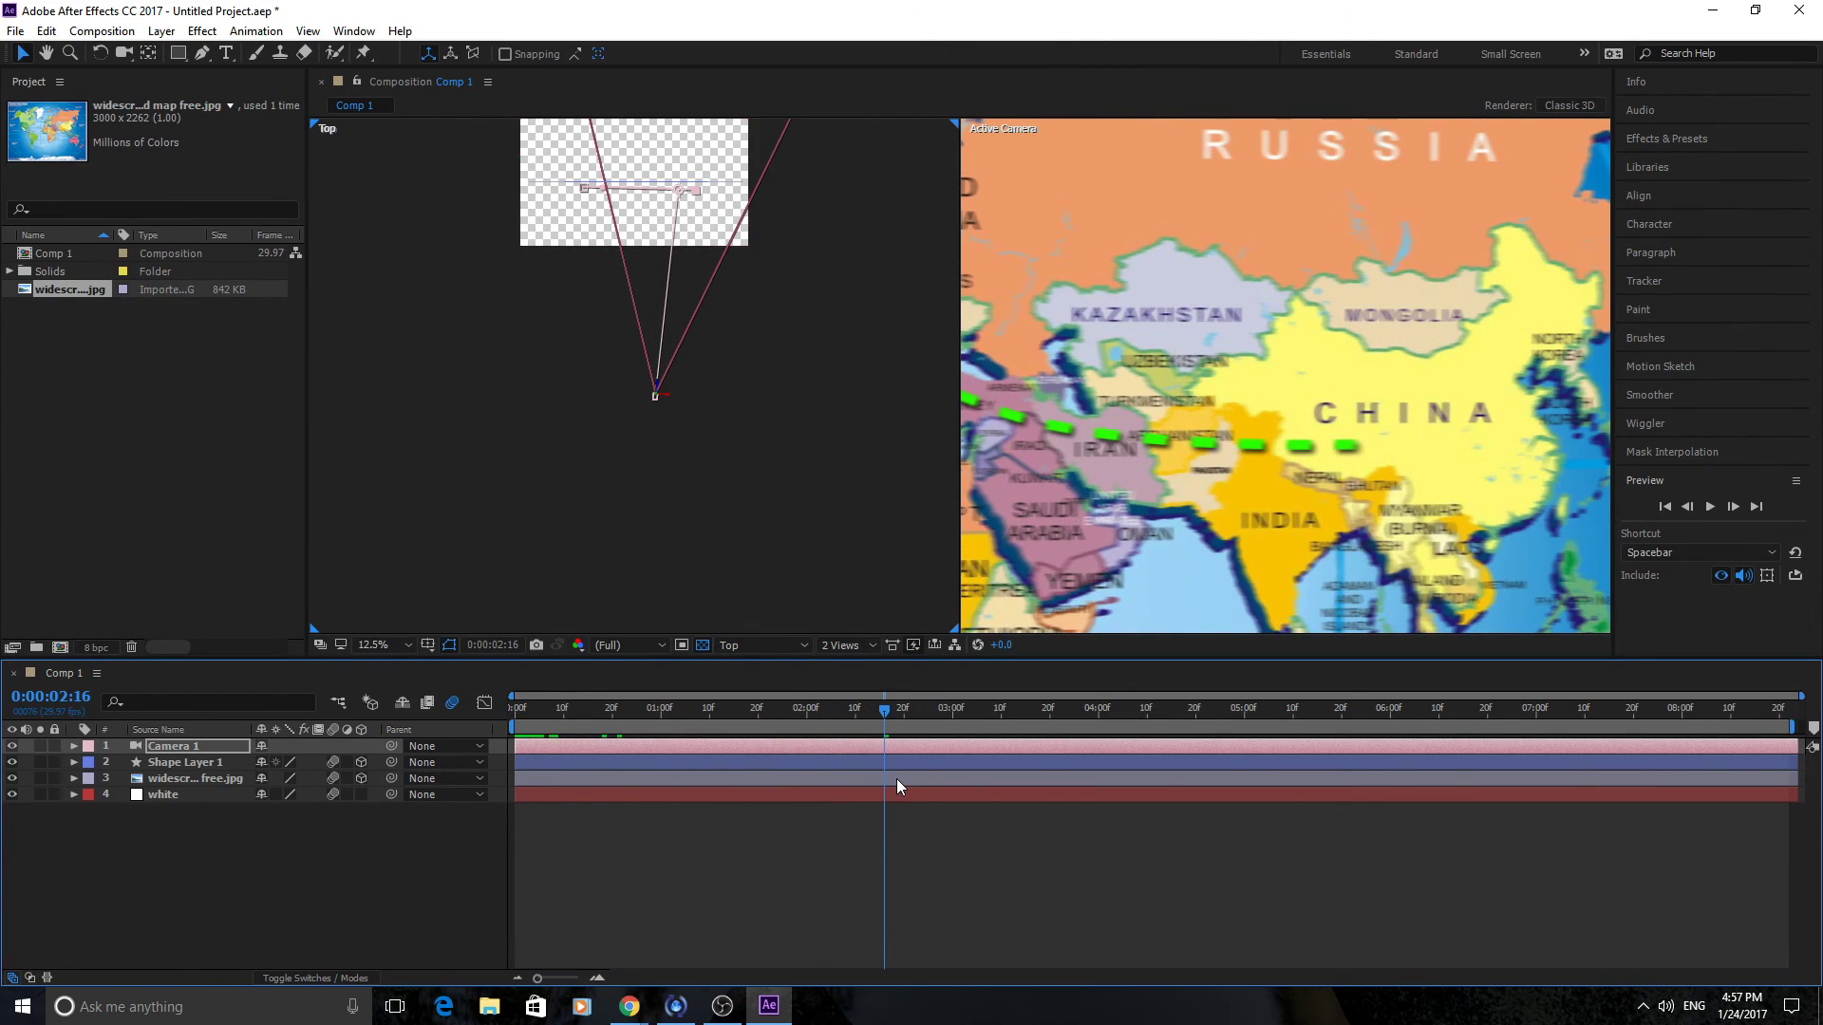